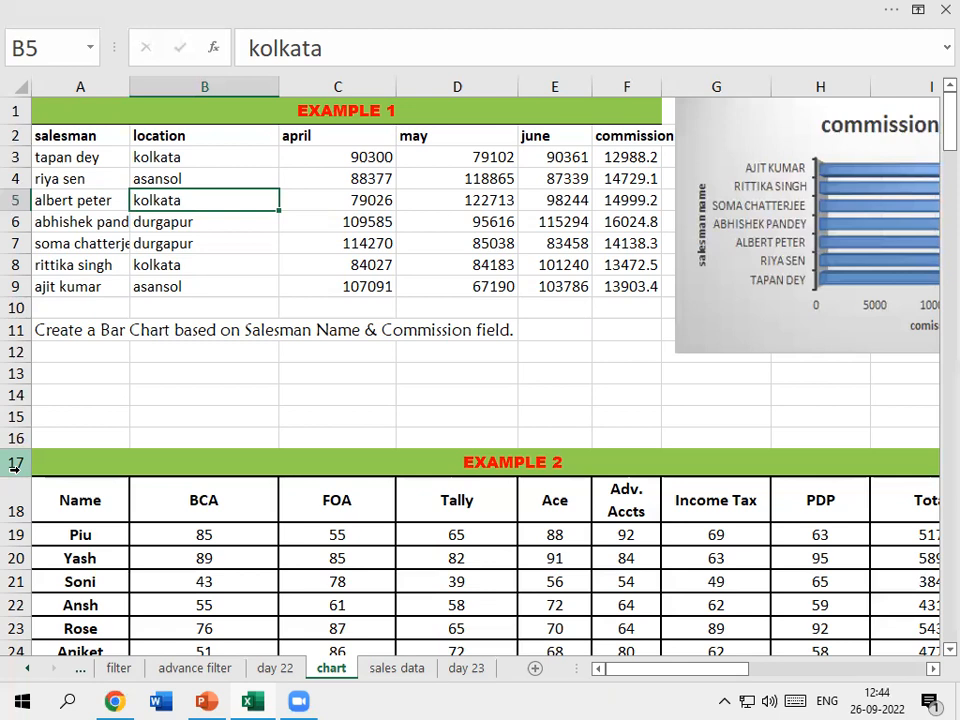
Step: Examine the Example 1 sales table, its bar chart task and the existing commission chart beside it
click(72, 137)
mouse_move(75, 137)
mouse_down()
mouse_move(493, 304)
mouse_move(617, 306)
mouse_up()
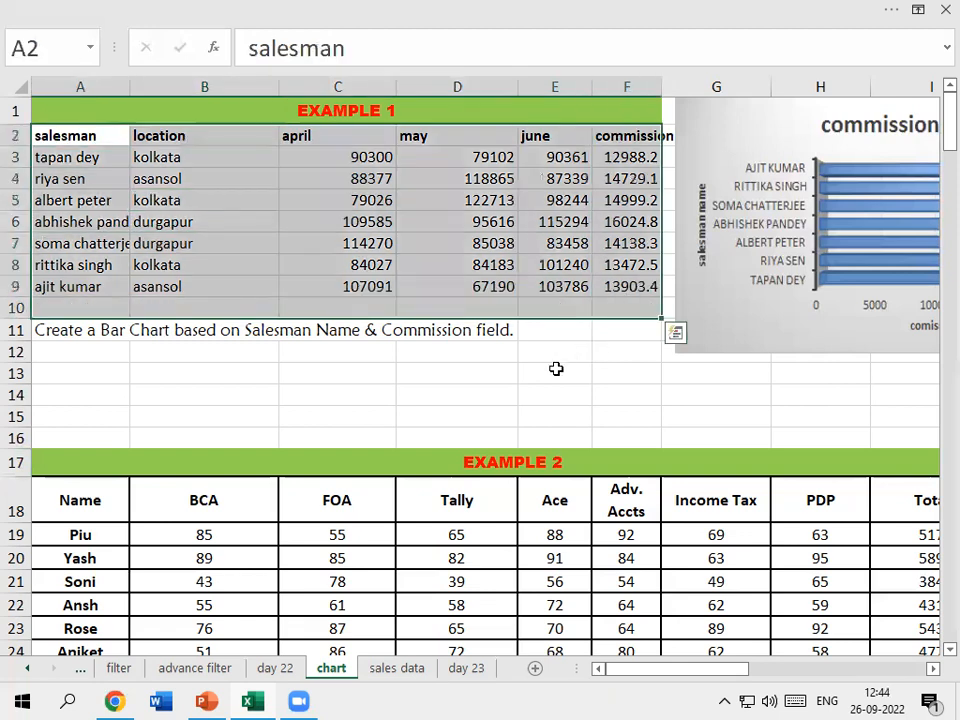
click(405, 369)
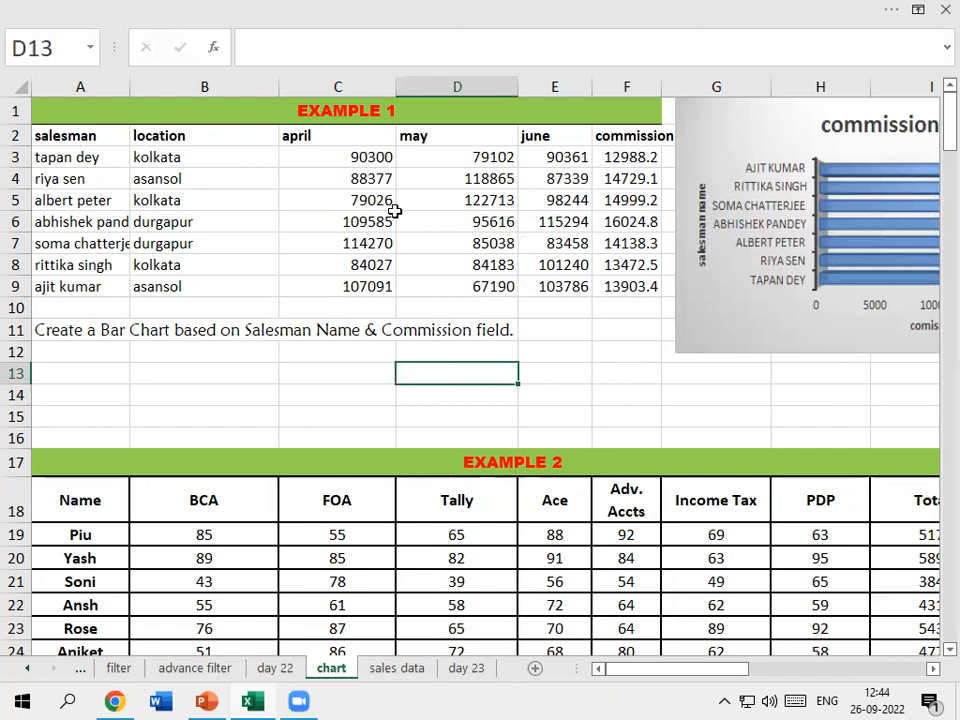
drag(687, 672, 747, 668)
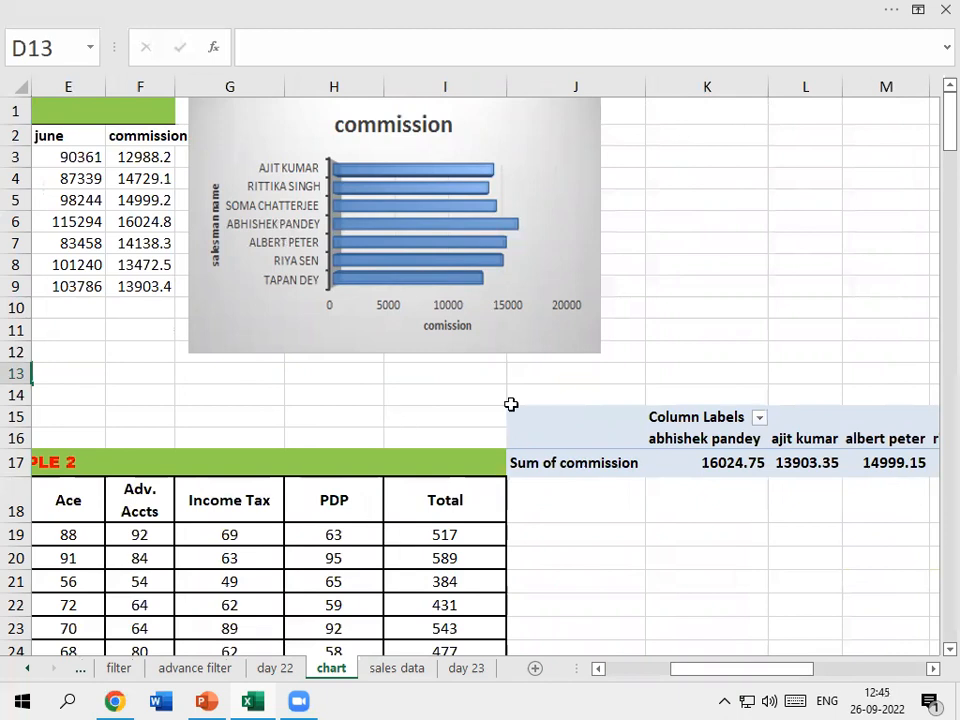
drag(754, 669, 632, 636)
drag(71, 130, 619, 283)
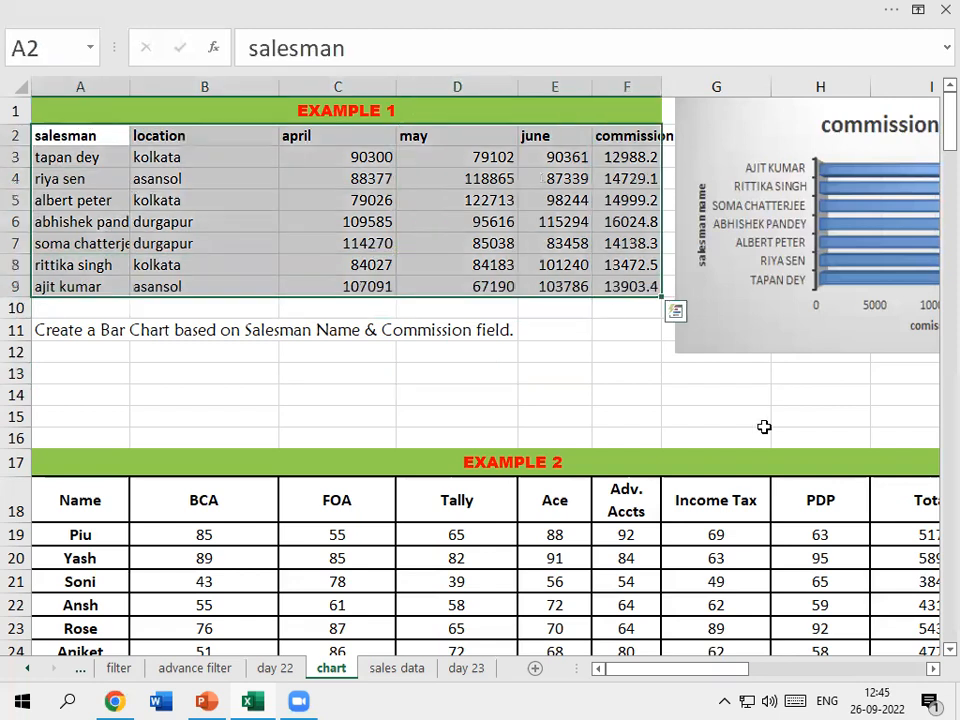
drag(720, 670, 803, 670)
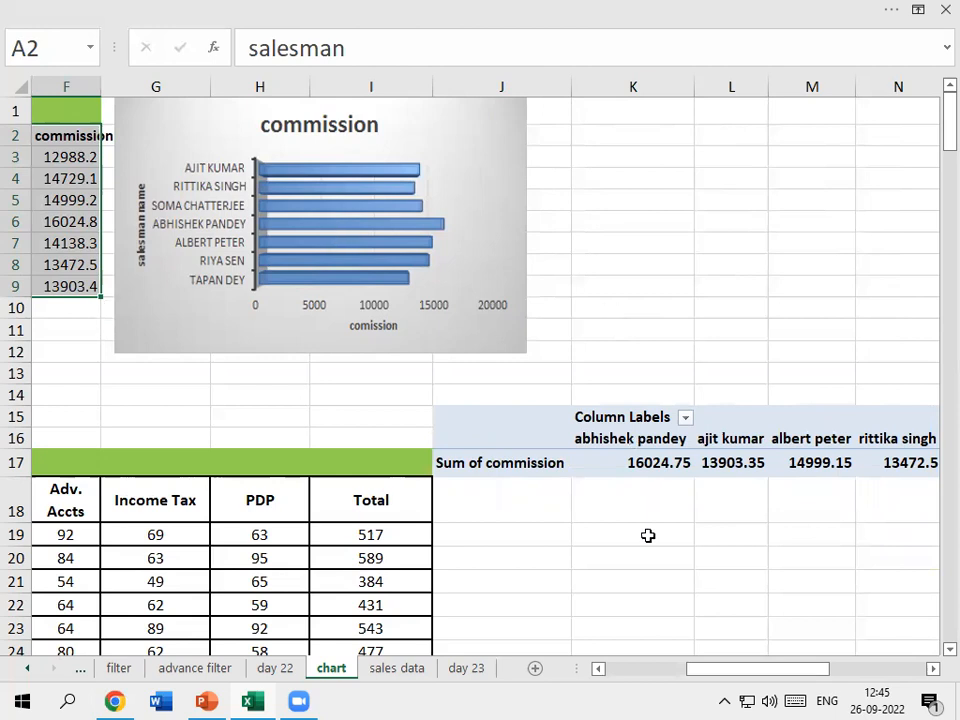
drag(747, 671, 640, 672)
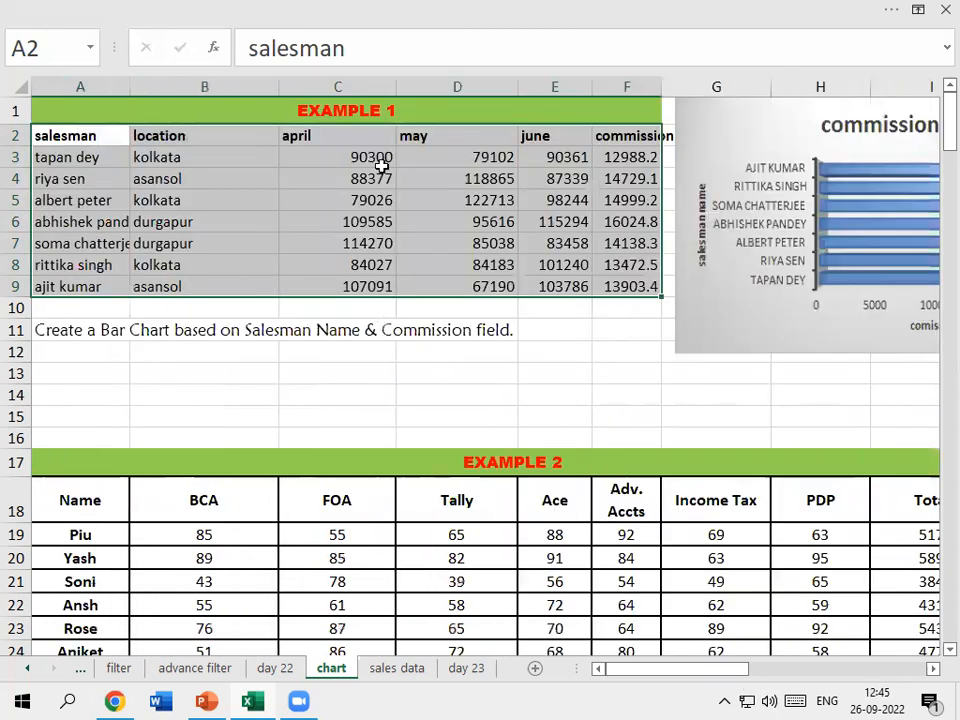
click(383, 161)
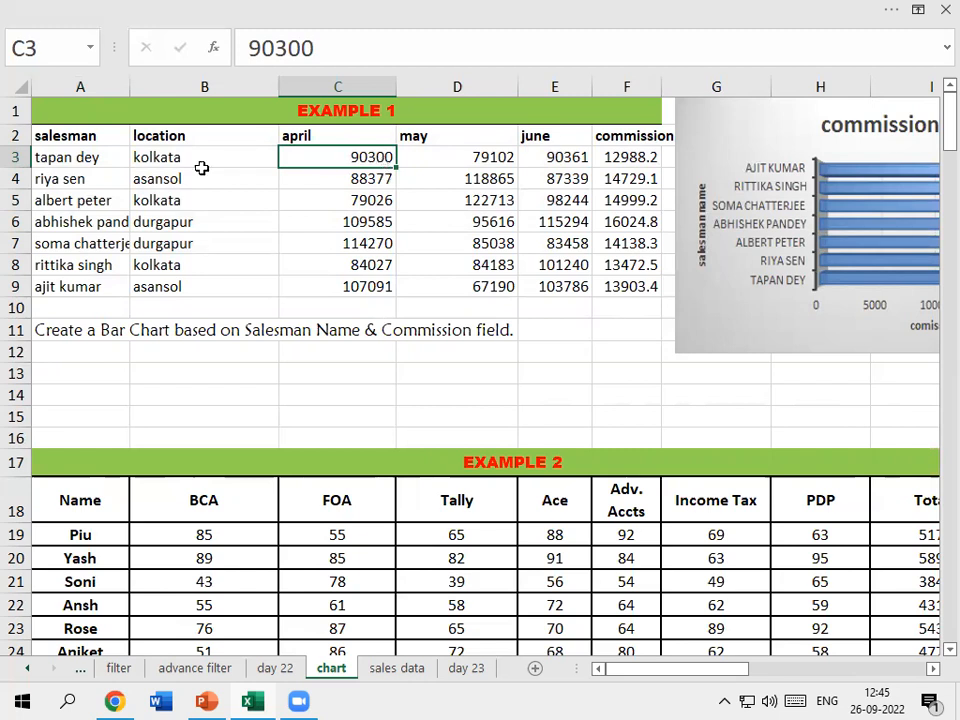
click(404, 346)
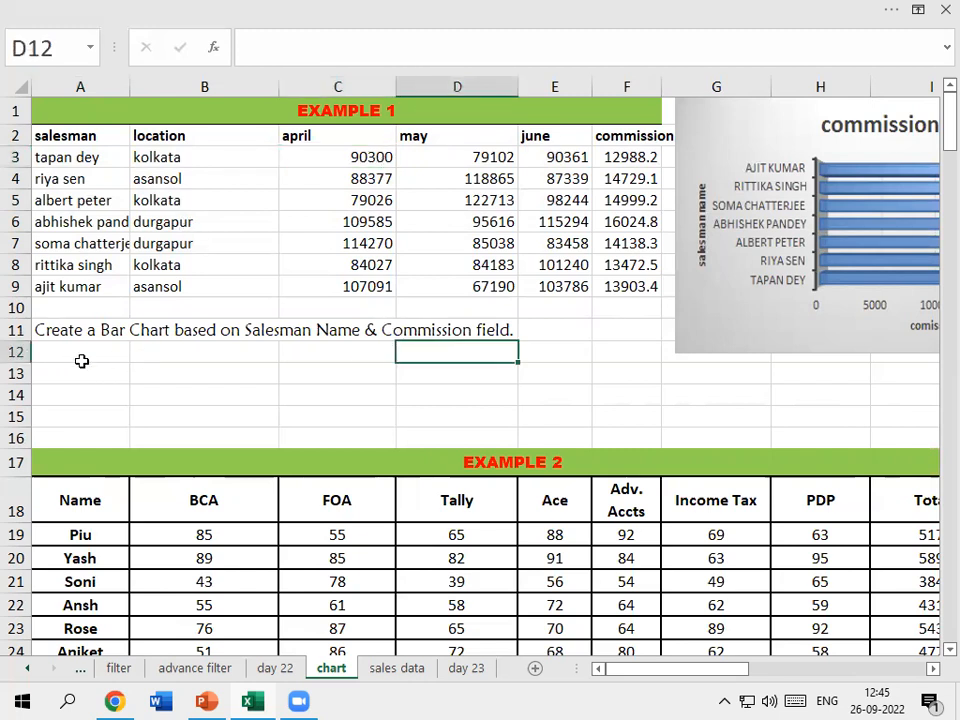
drag(184, 358, 186, 372)
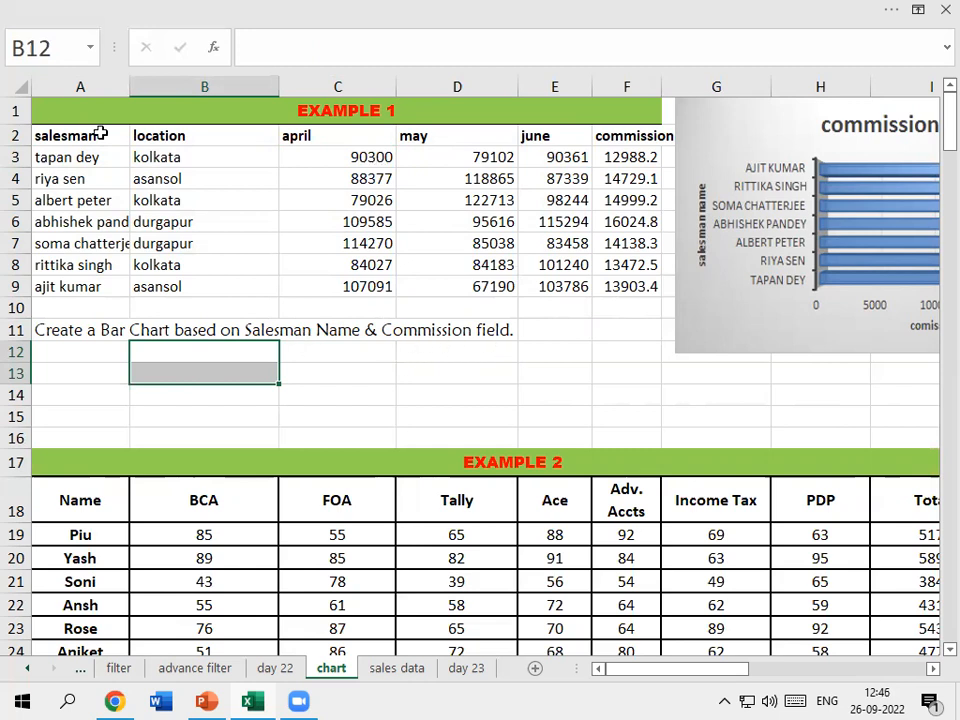
Step: Select the salesman column A2:A9 and the commission column F2:F9 of the Example 1 table together, including their headers
drag(64, 150, 64, 284)
drag(66, 130, 61, 290)
drag(634, 135, 636, 290)
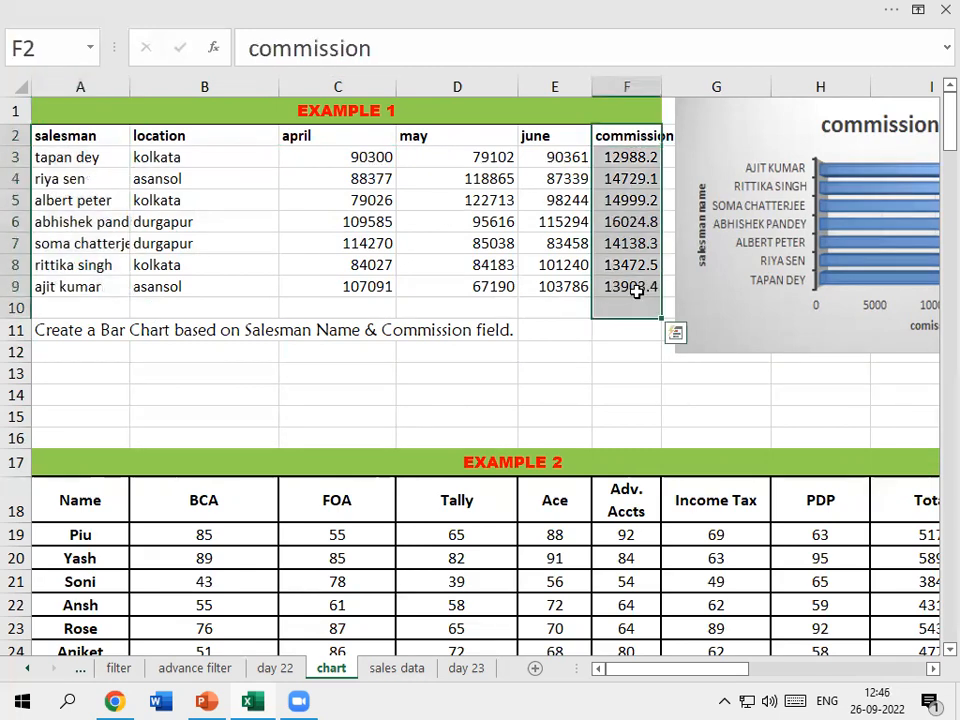
drag(55, 135, 88, 288)
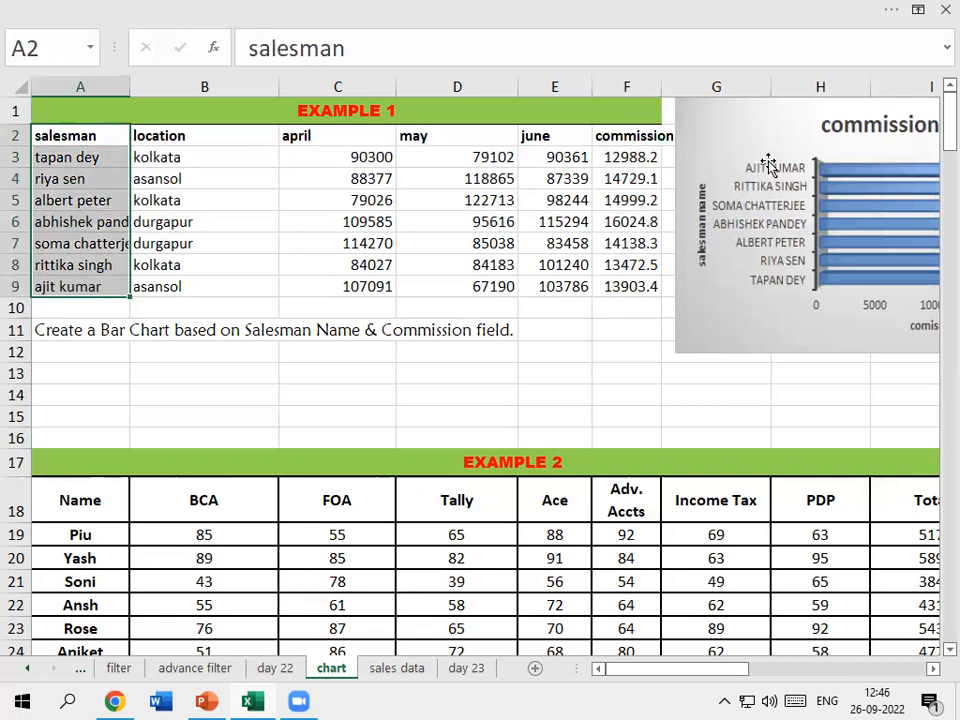
drag(628, 140, 640, 287)
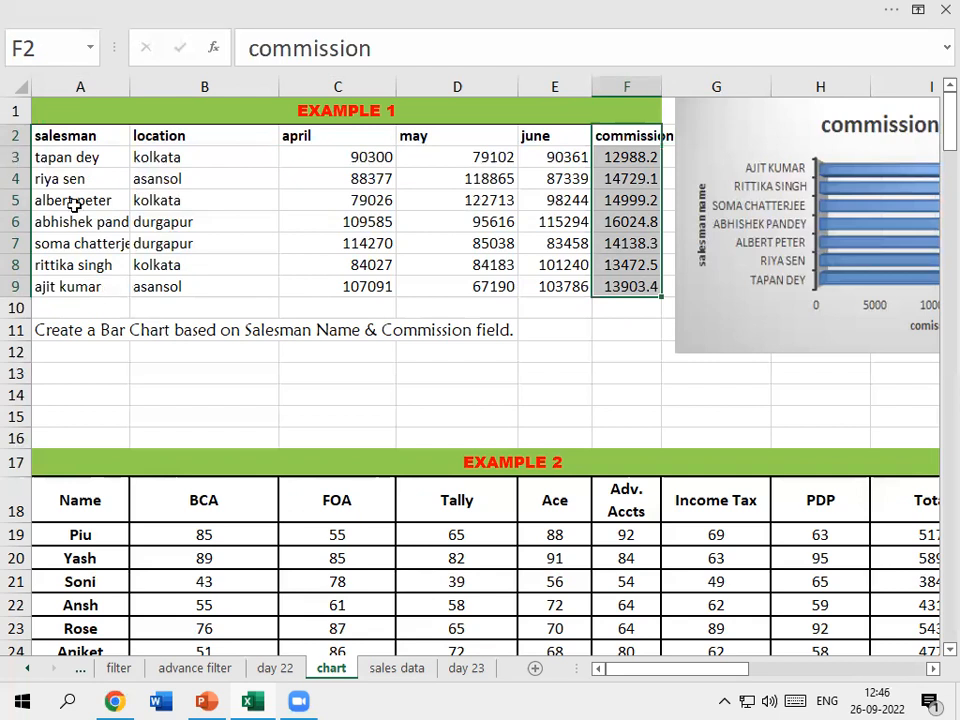
click(100, 133)
click(86, 177)
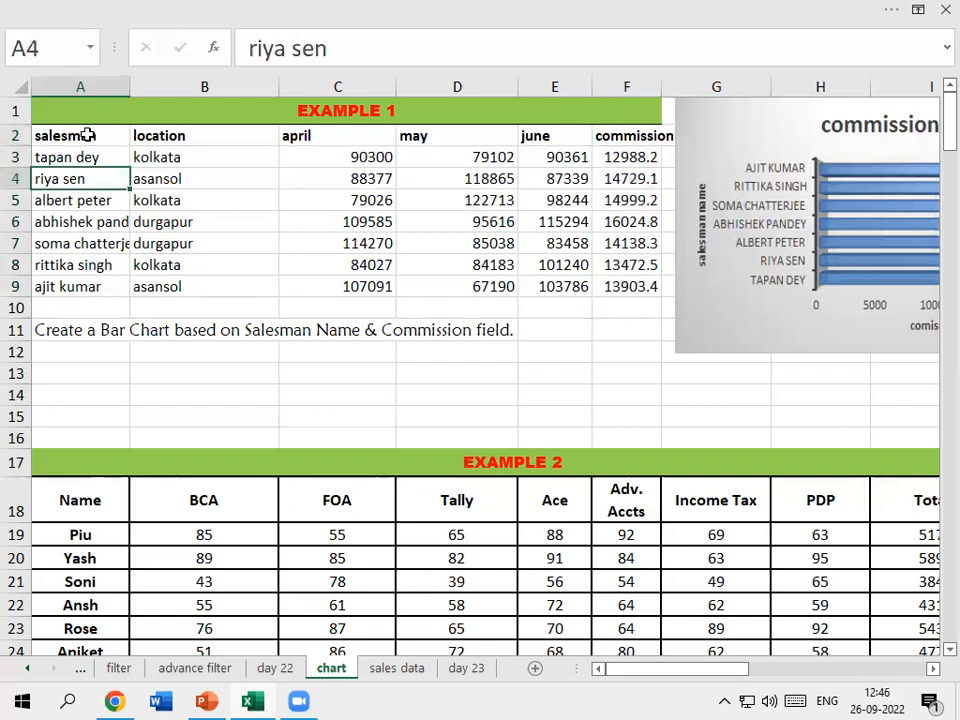
drag(86, 131, 86, 287)
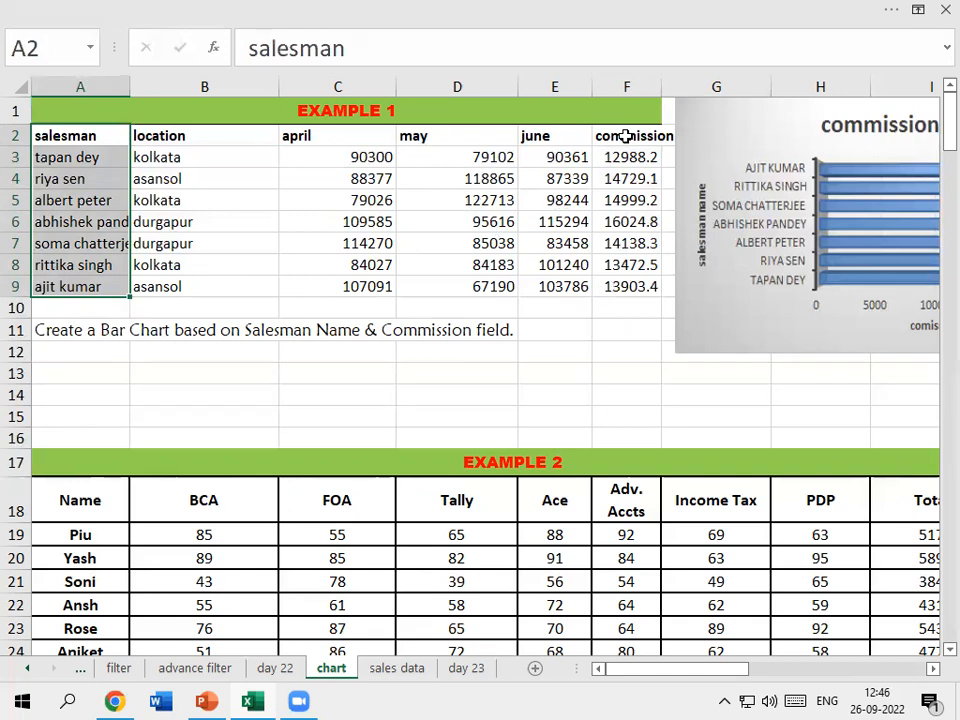
drag(626, 136, 630, 287)
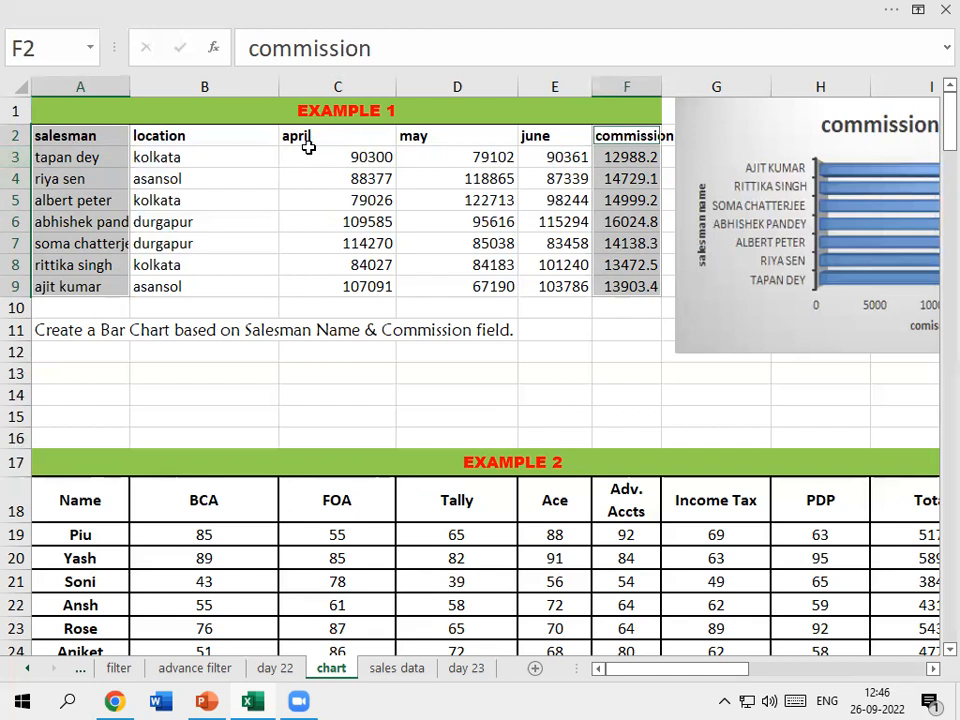
Step: Examine the chart types available for insertion, including the waterfall, line, pie and scatter groups
click(105, 41)
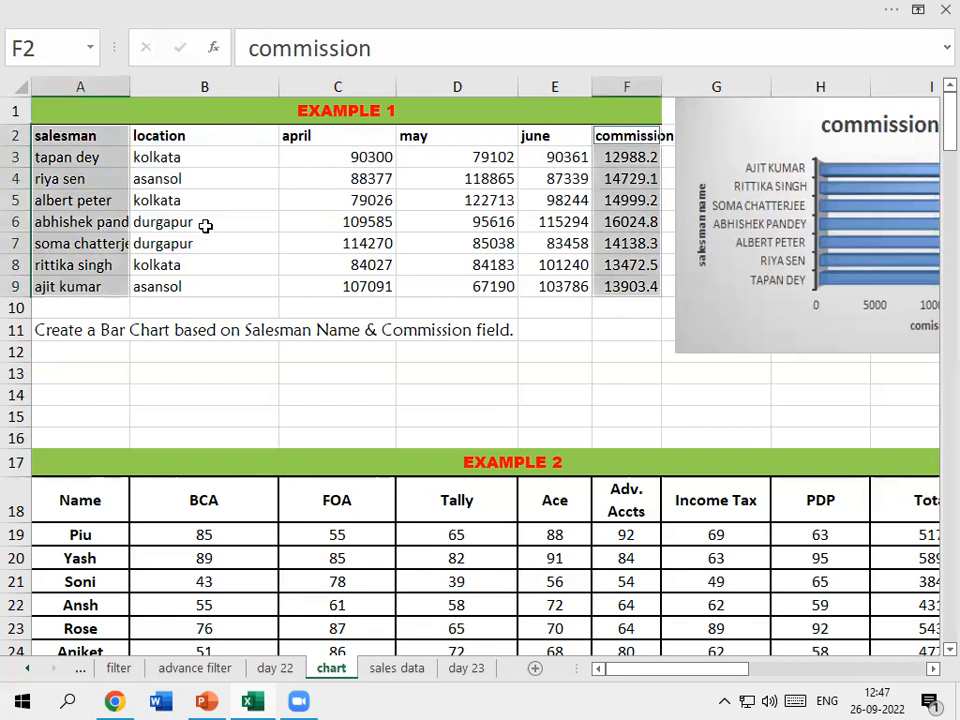
key(alt)
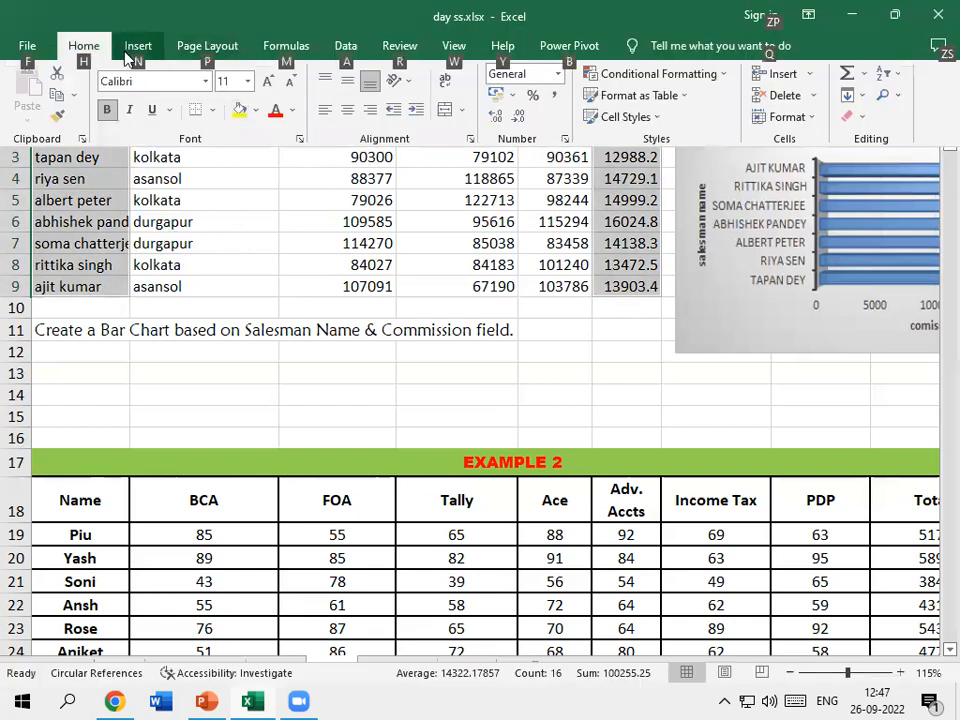
click(137, 47)
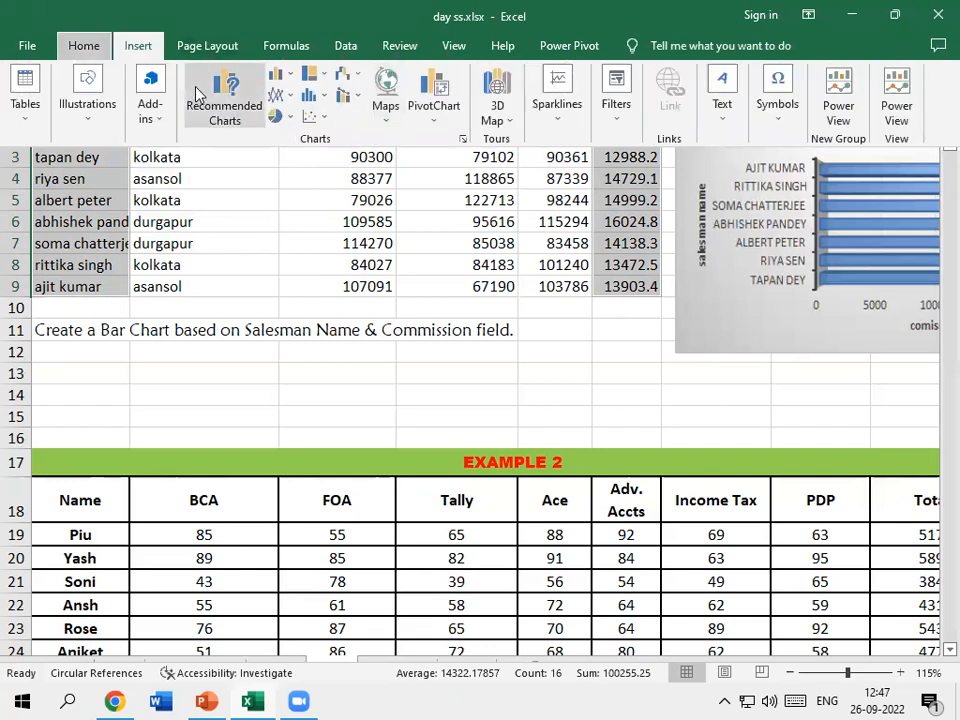
click(360, 78)
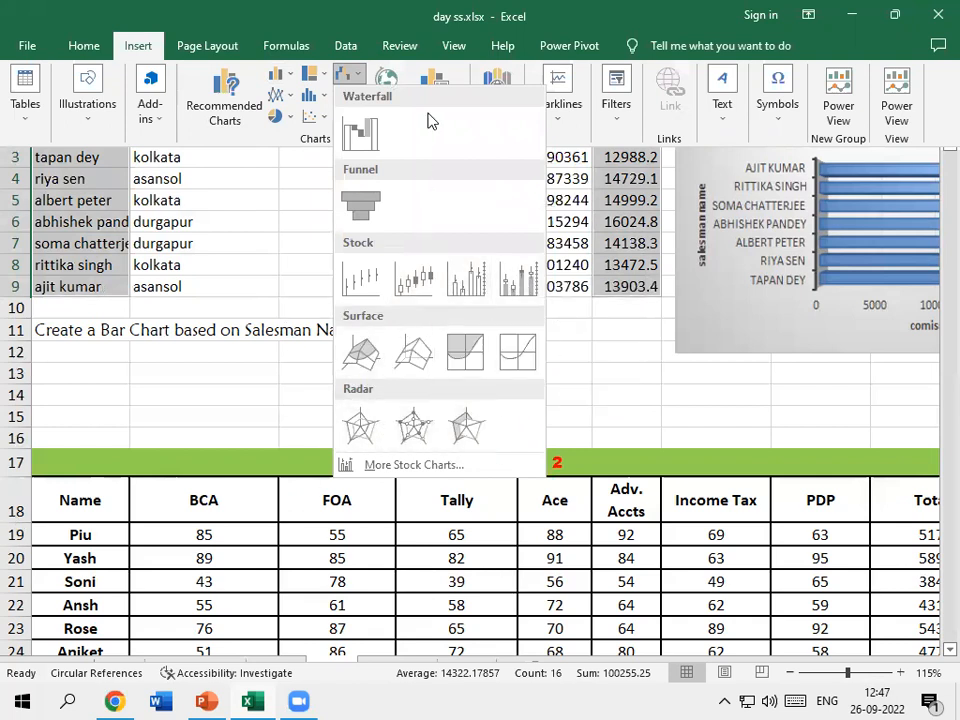
click(355, 76)
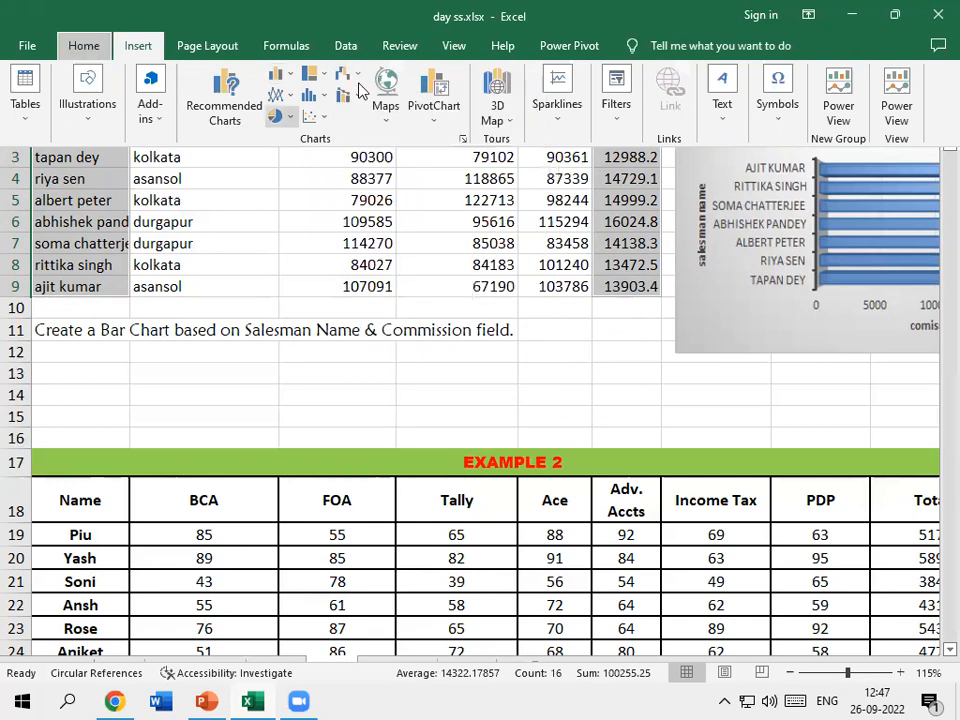
click(279, 94)
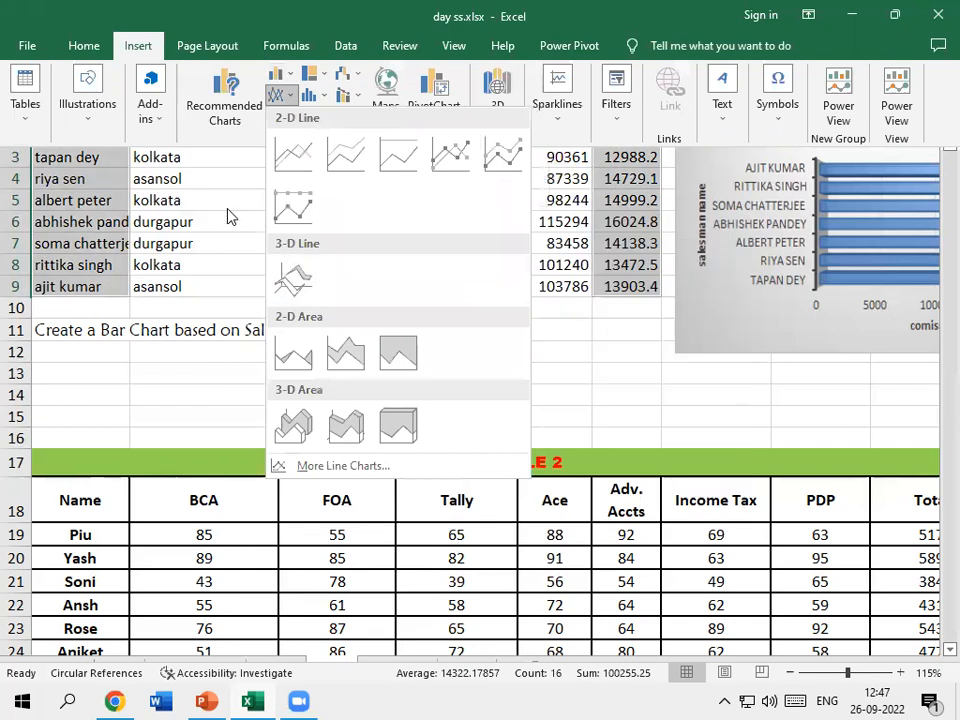
click(229, 217)
click(275, 116)
click(224, 208)
click(312, 116)
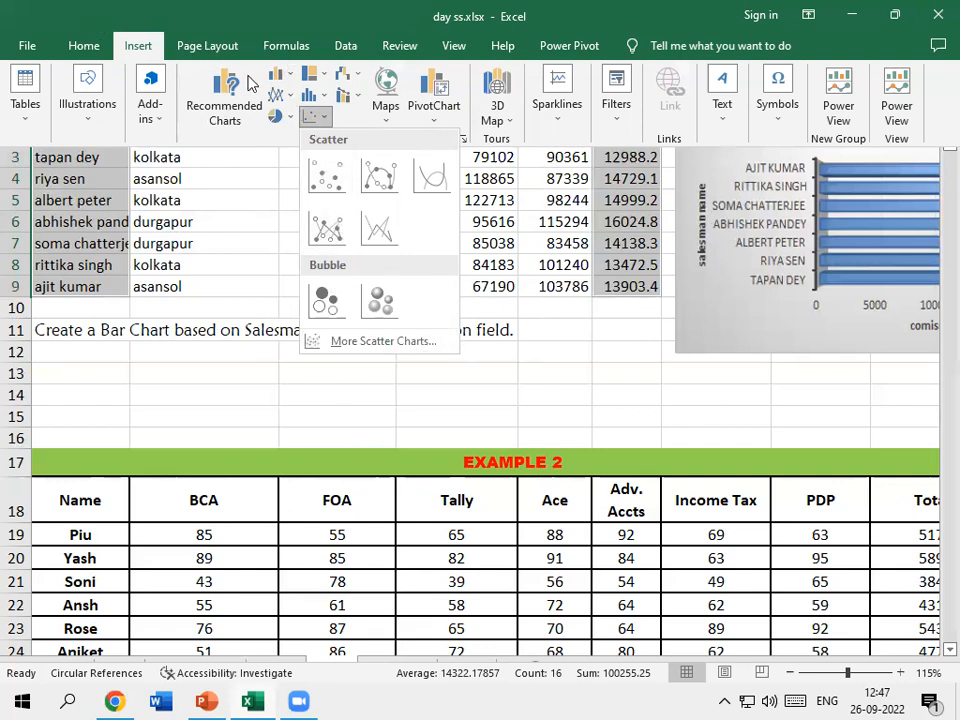
Step: Insert a 2-D Clustered Column chart from the selected salesman and commission data
click(281, 73)
click(285, 73)
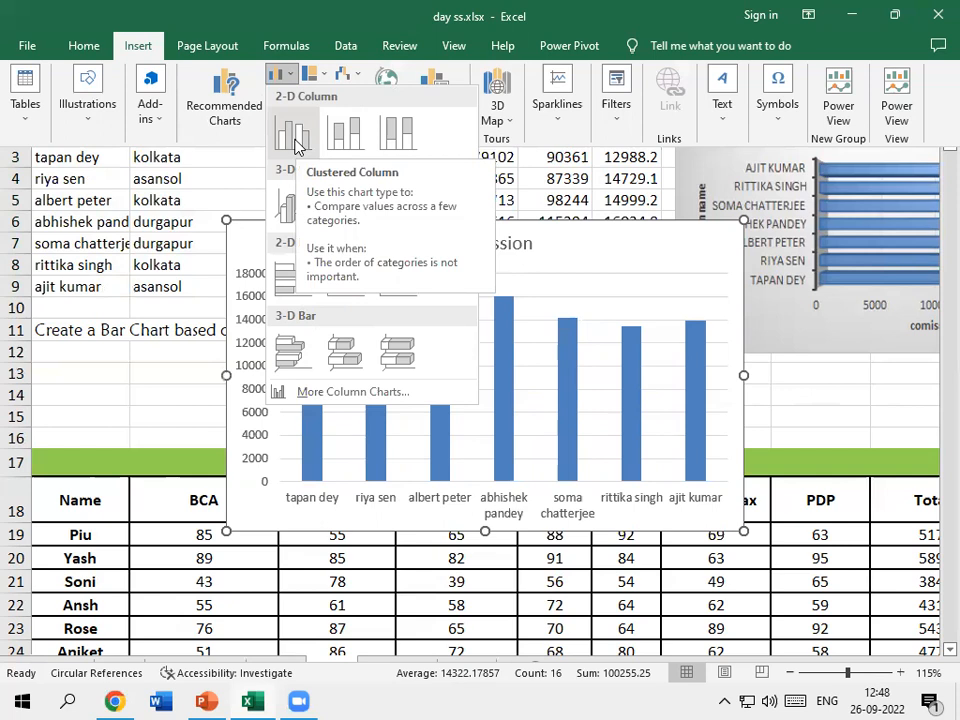
click(296, 145)
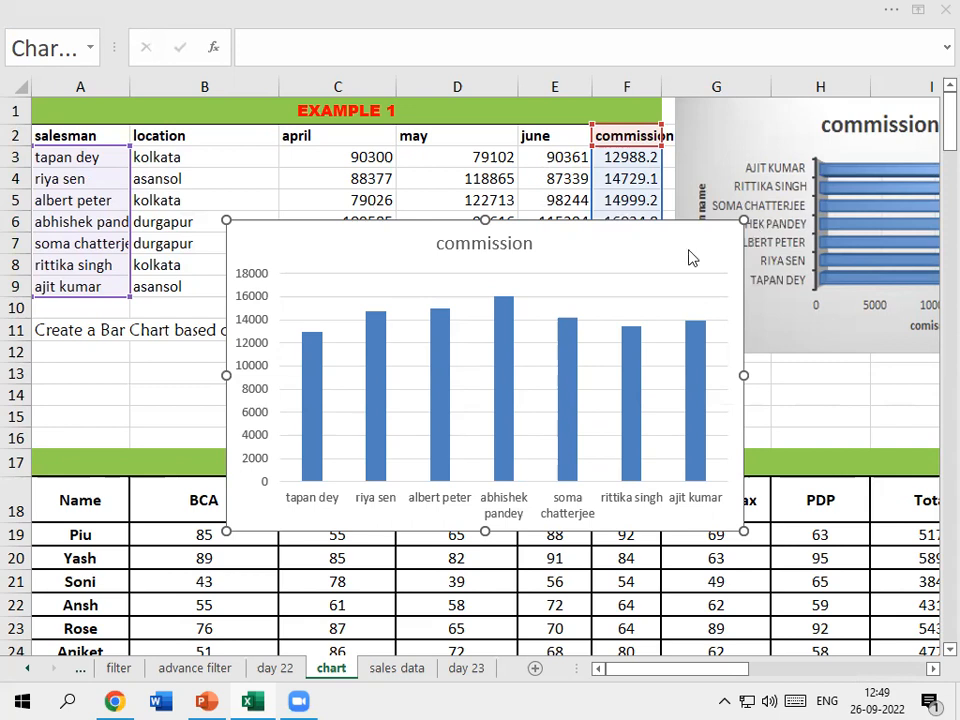
Step: Add axis titles to both axes of the new commission column chart
click(735, 240)
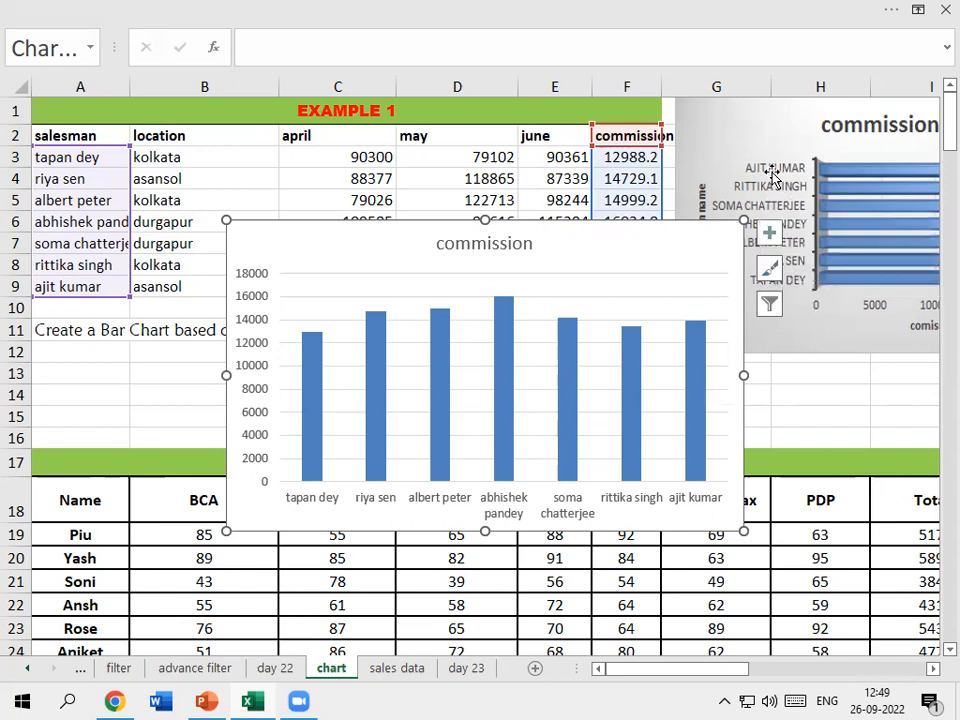
click(767, 233)
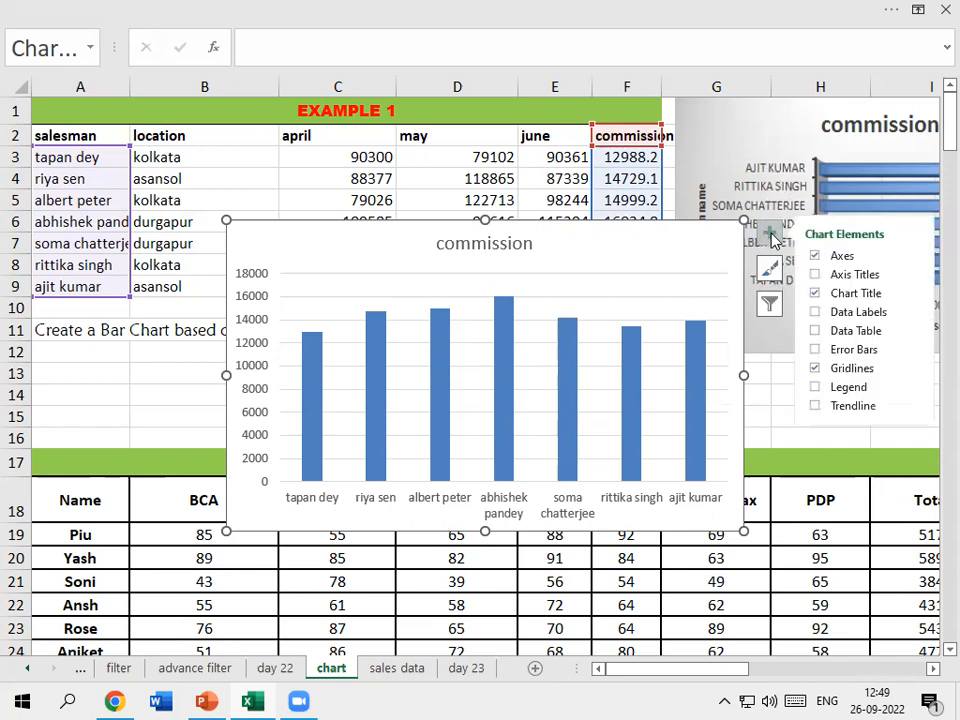
click(818, 274)
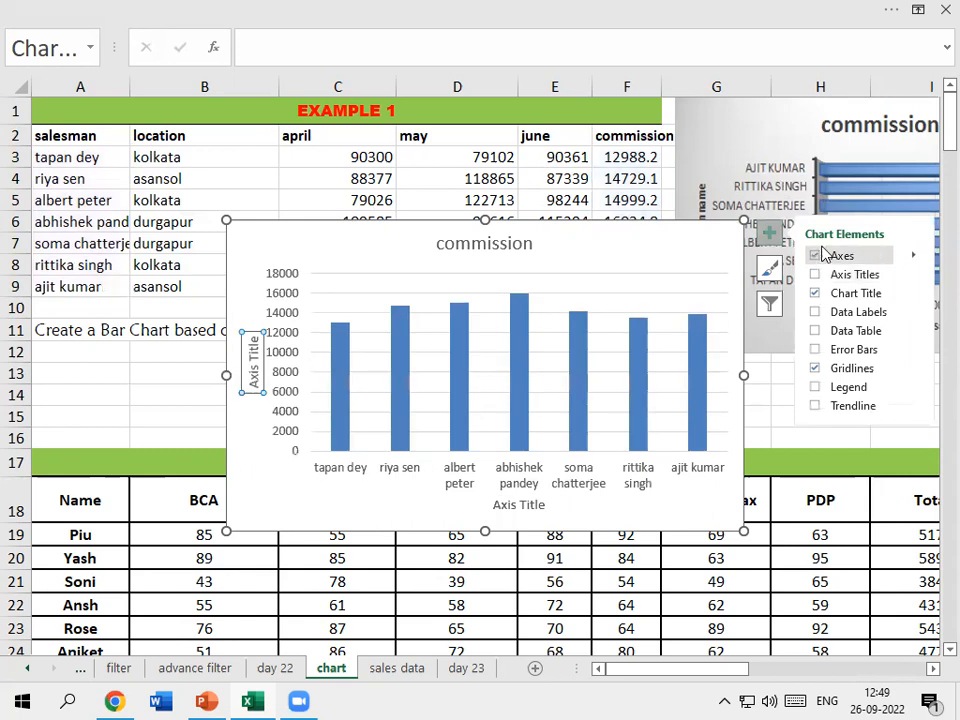
click(818, 273)
click(832, 275)
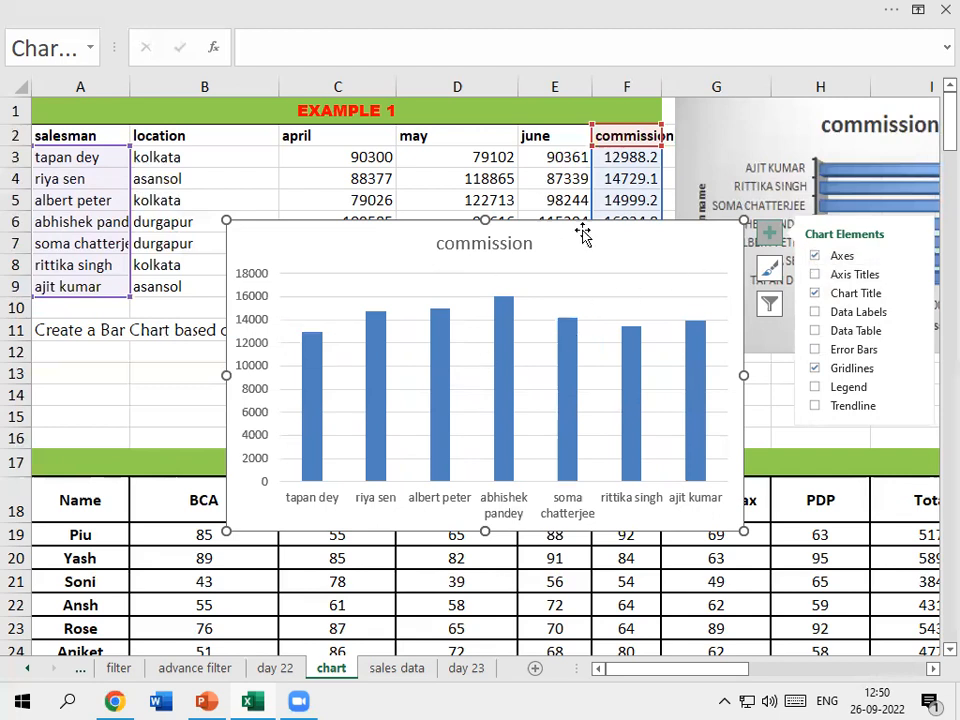
click(815, 278)
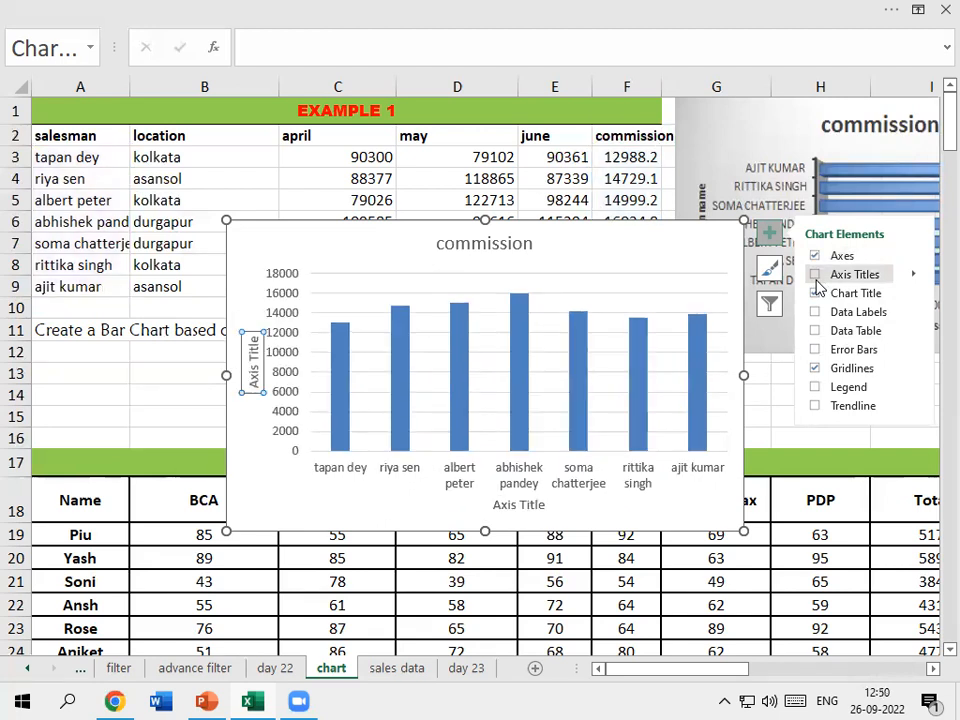
click(816, 280)
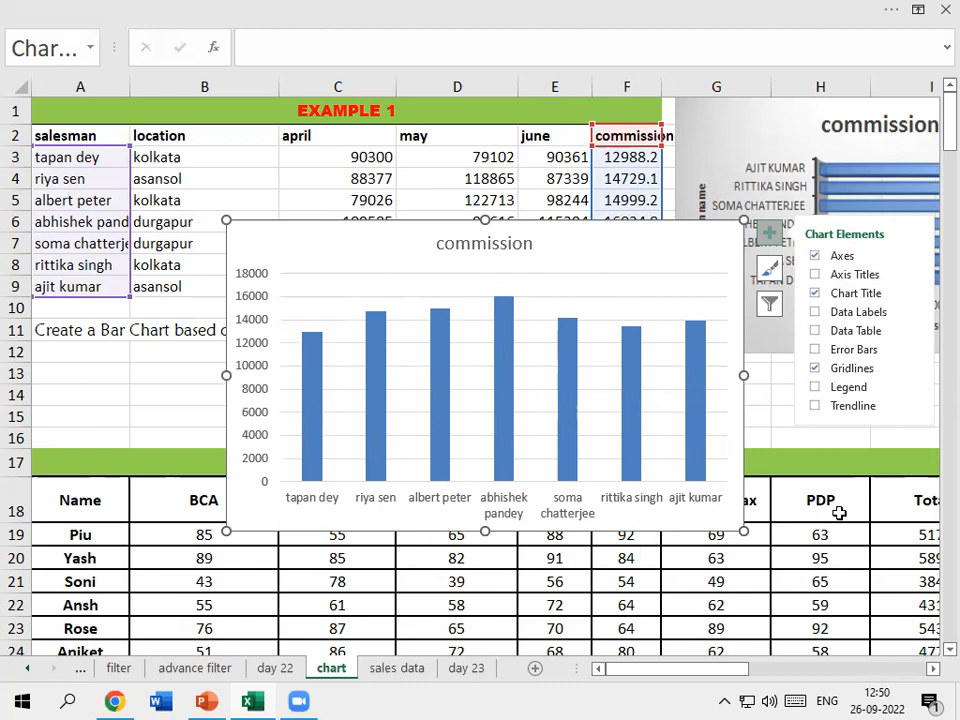
click(814, 275)
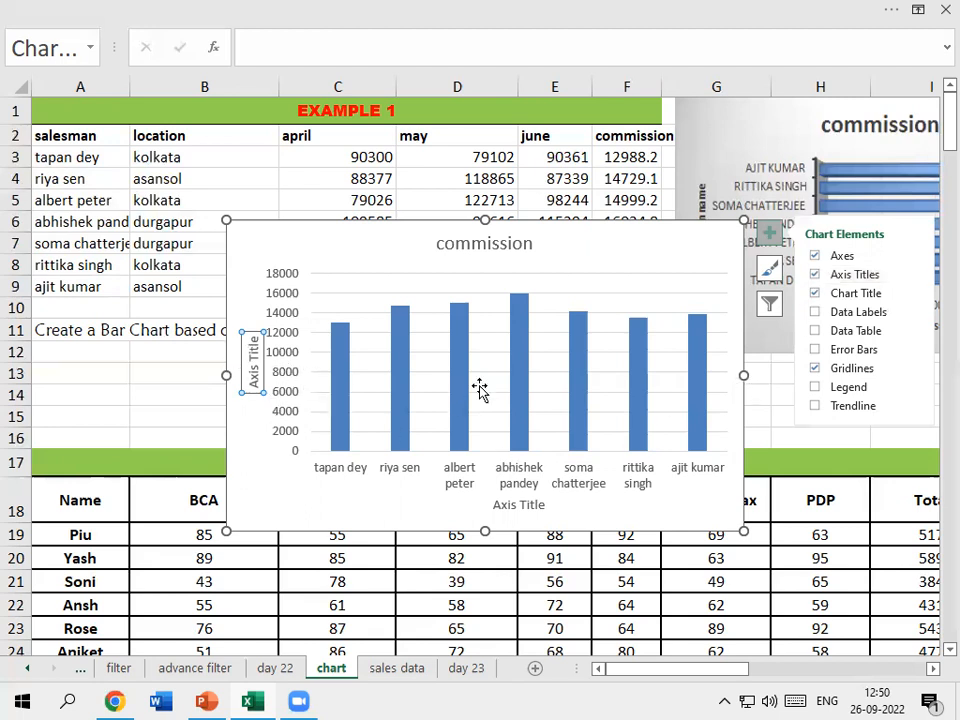
Step: Set the horizontal axis title of the commission chart to "Salesman"
click(535, 506)
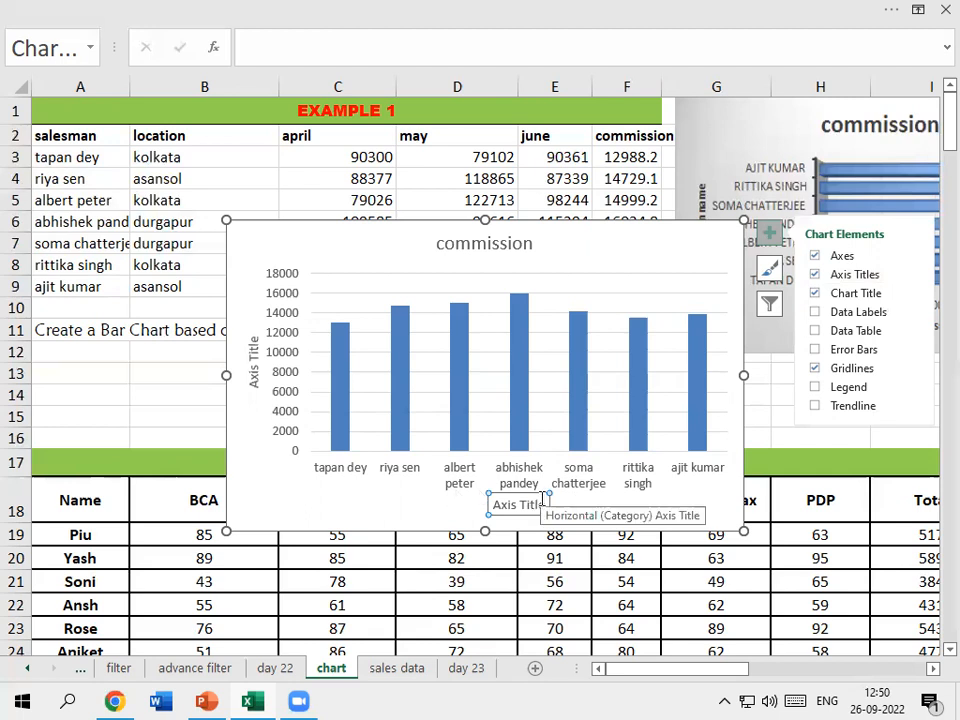
text(S)
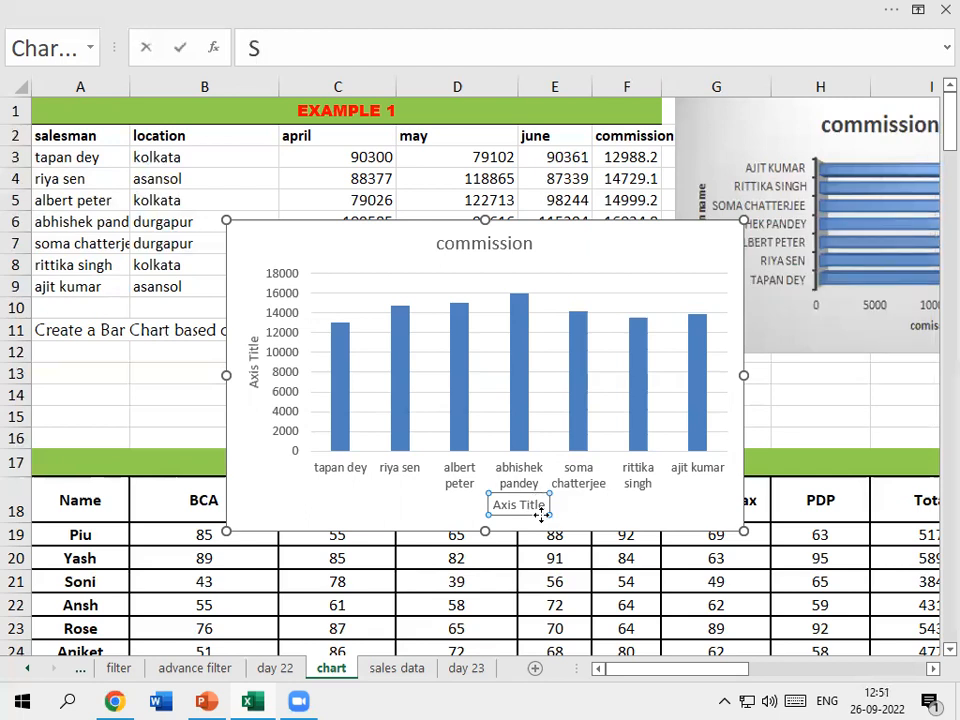
click(543, 509)
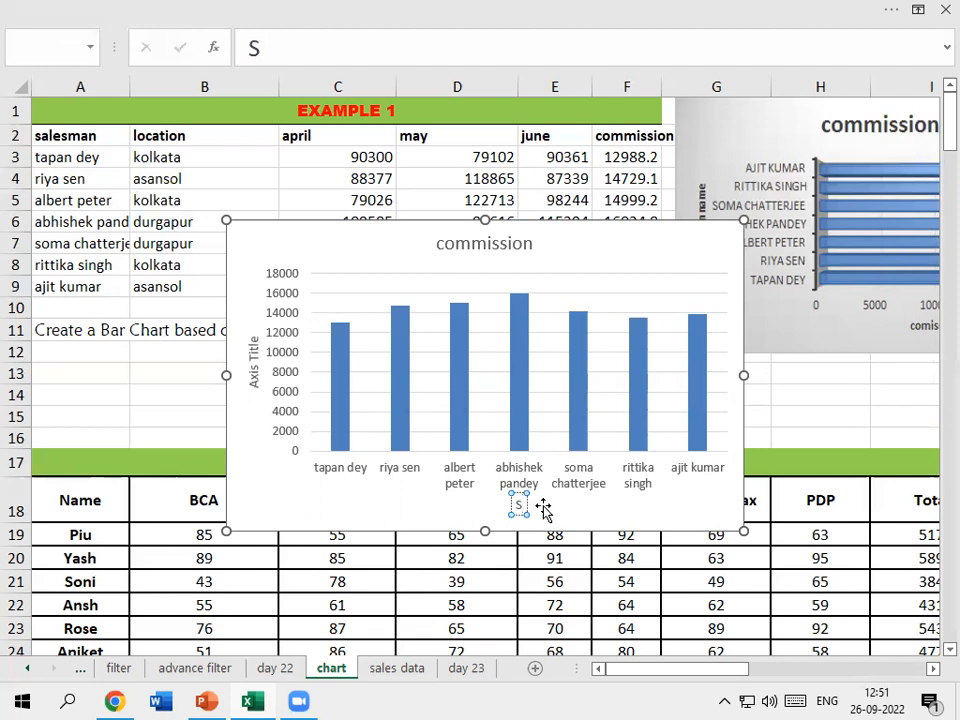
text(A)
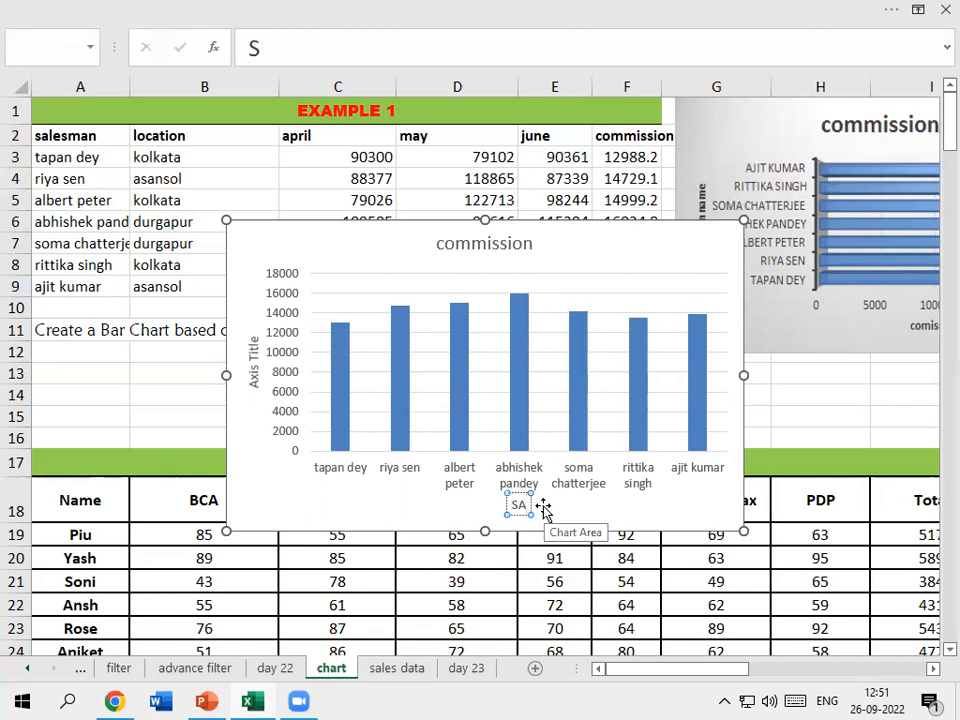
key(BackSpace)
text(alesman)
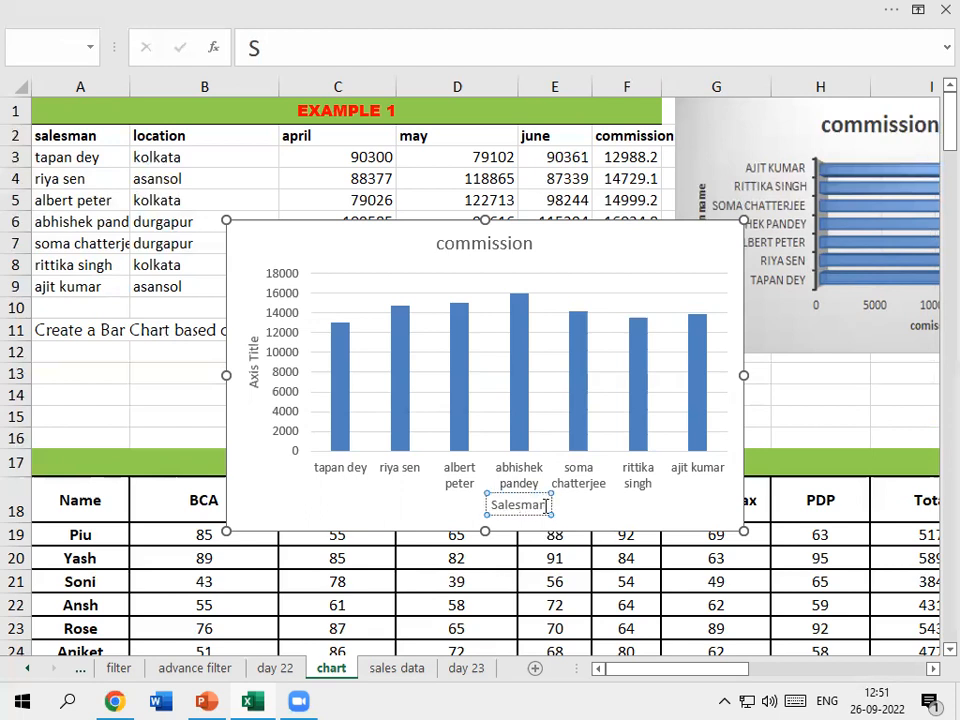
click(254, 370)
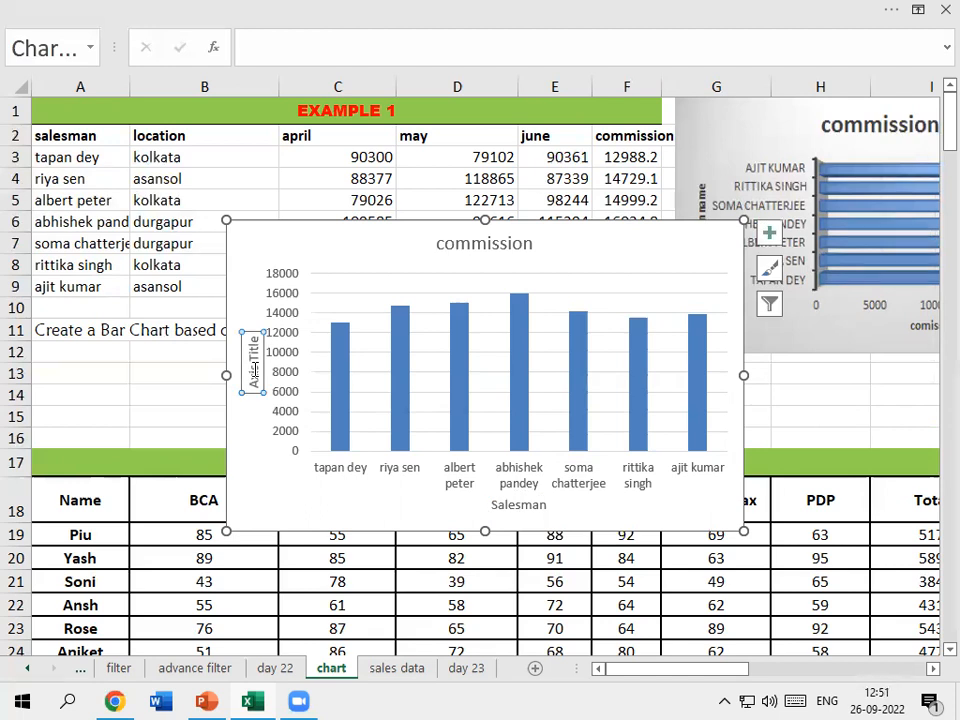
text(comm)
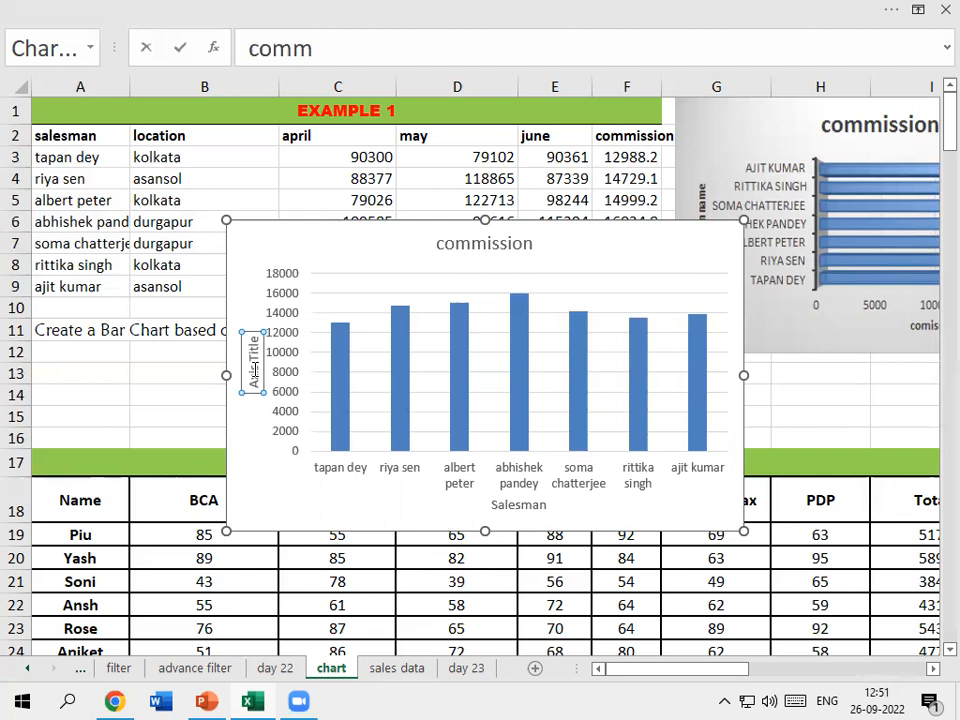
key(BackSpace)
key(BackSpace)
key(BackSpace)
key(BackSpace)
Step: Replace the placeholder text of the chart's vertical axis title with "Commision"
double_click(255, 372)
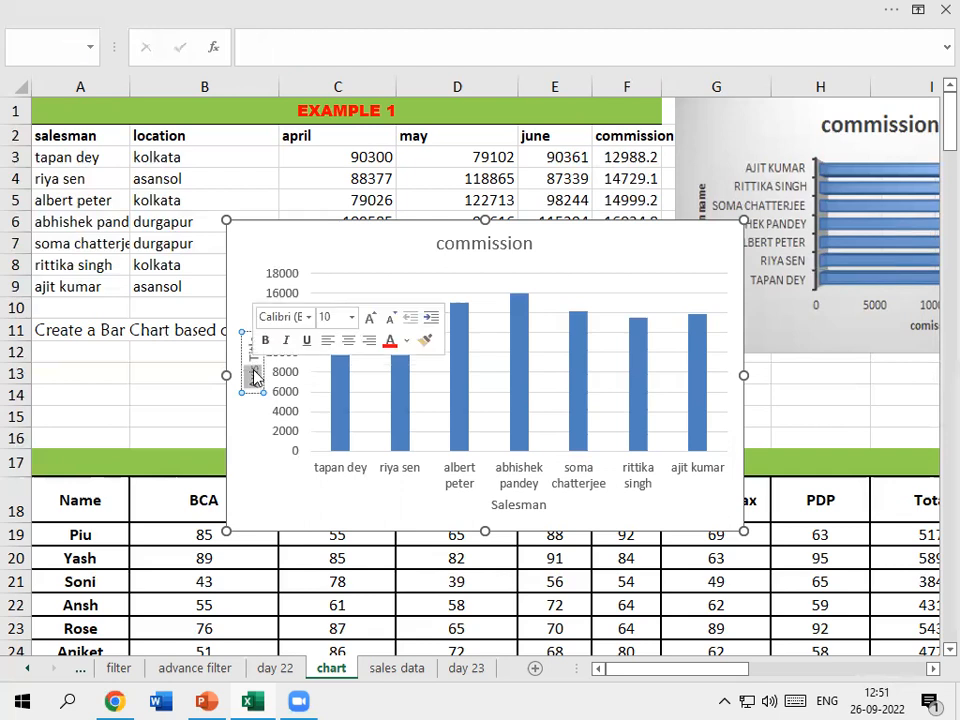
key(BackSpace)
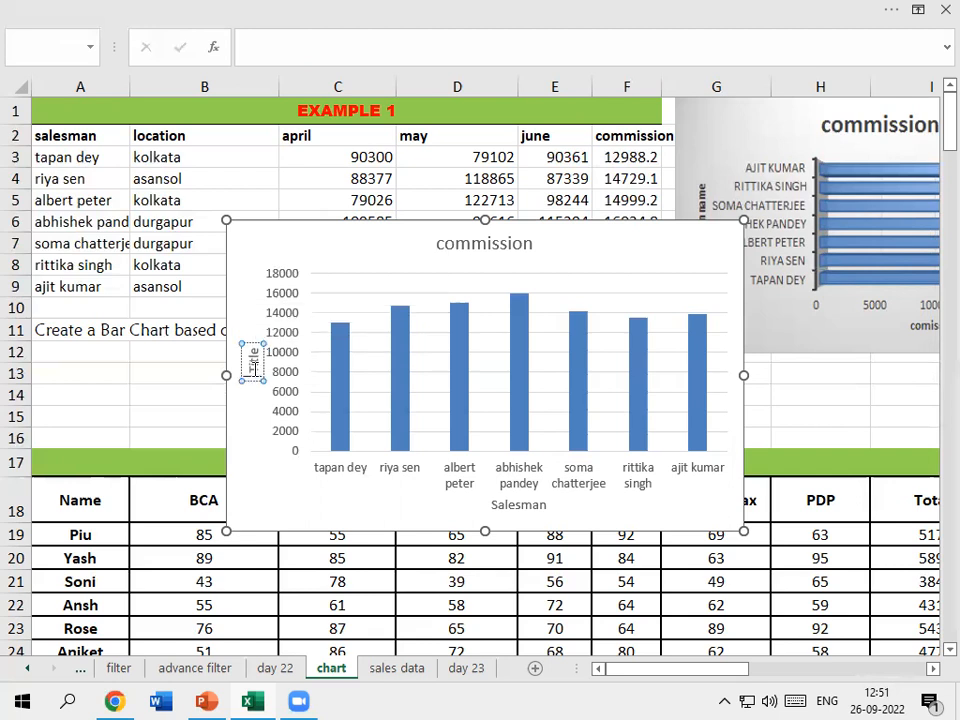
key(Right)
key(Right)
key(Right)
key(Right)
key(Right)
key(BackSpace)
key(BackSpace)
key(BackSpace)
key(BackSpace)
key(BackSpace)
key(BackSpace)
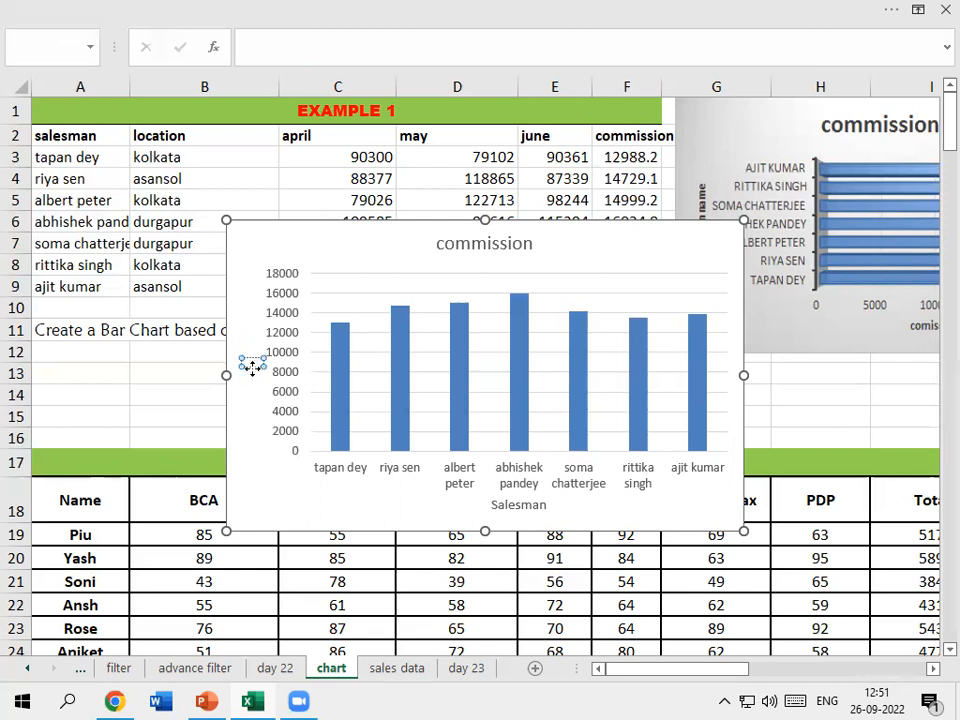
text(commissi)
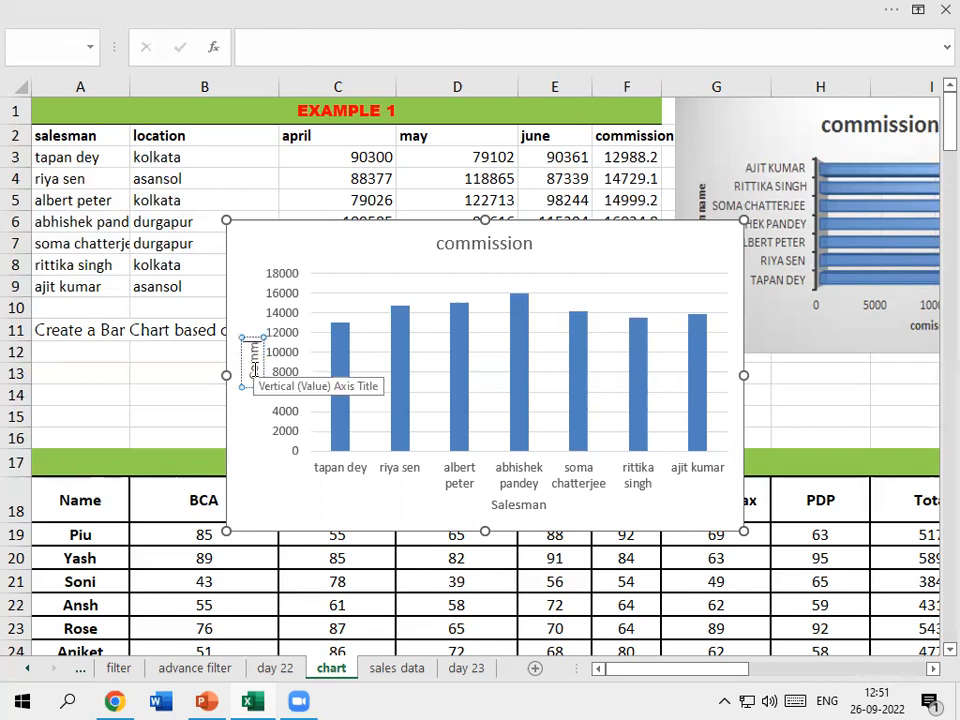
text(on)
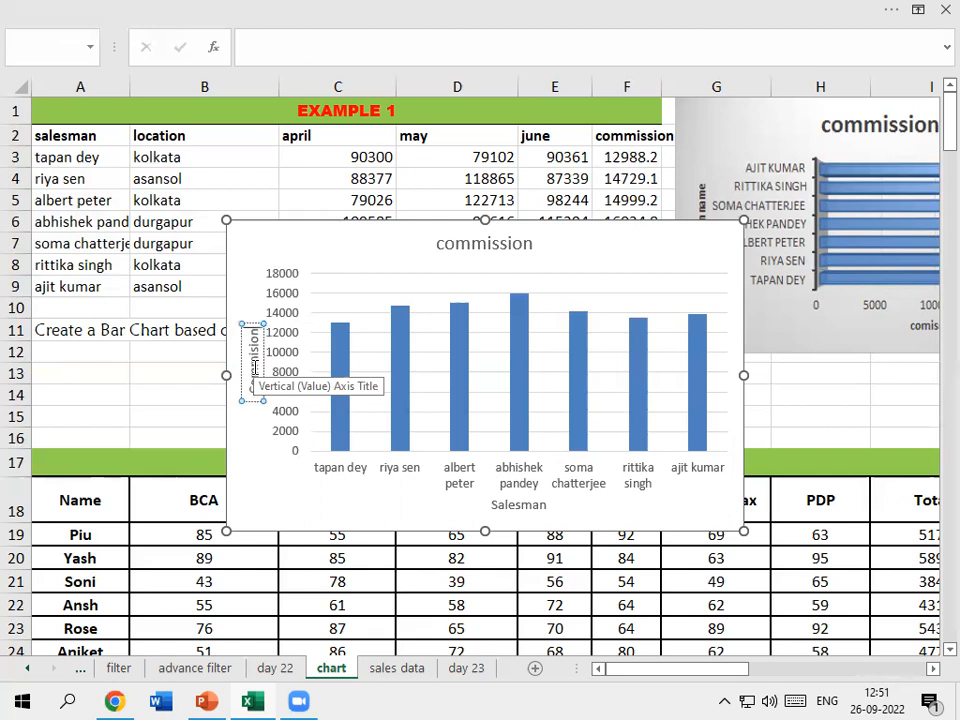
click(378, 285)
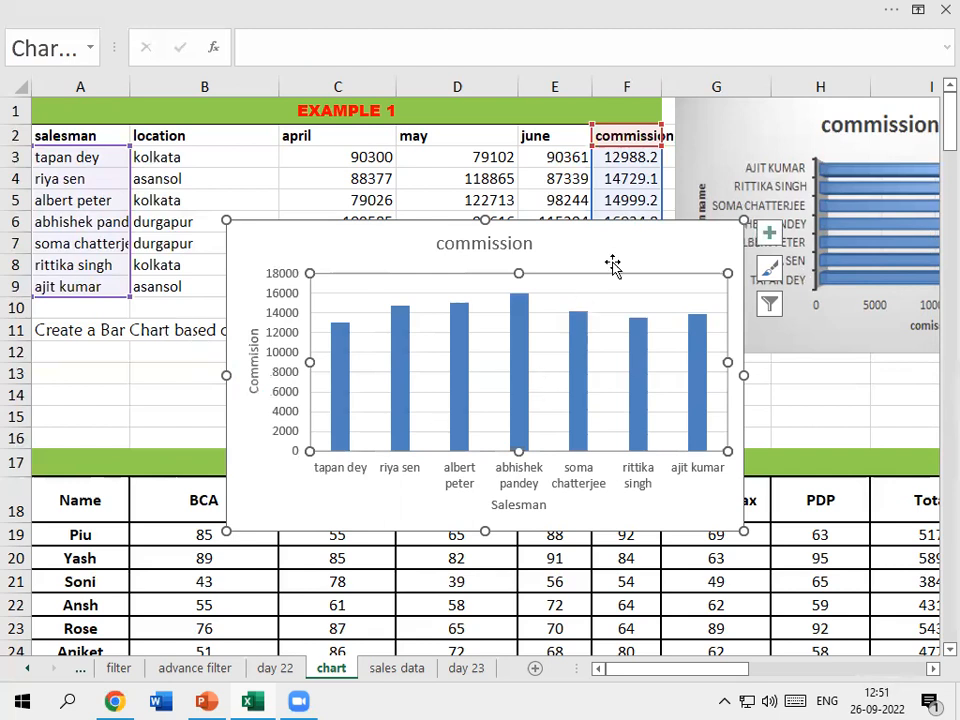
Step: Remove the axis titles from the commission chart, and hide and restore its chart title
key(ctrl+shift+F1)
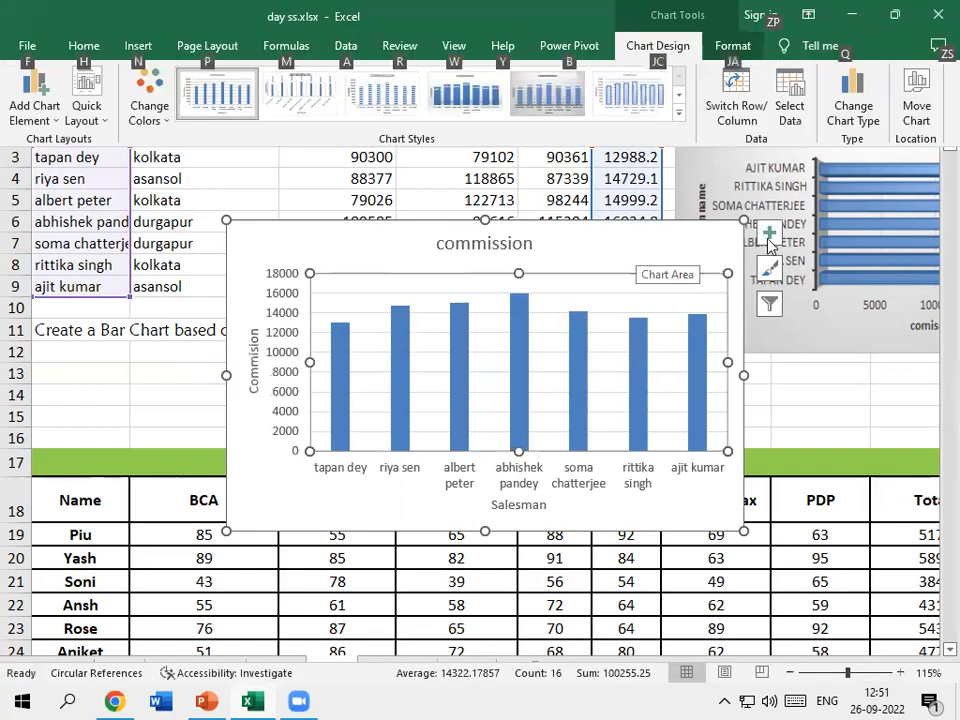
click(770, 235)
click(815, 274)
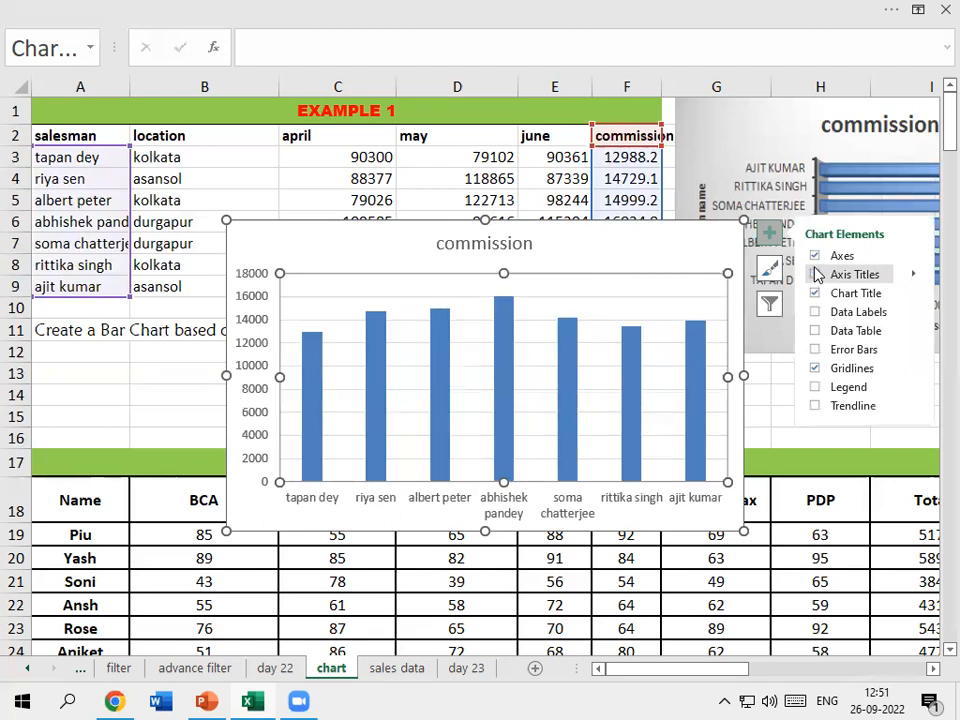
click(814, 274)
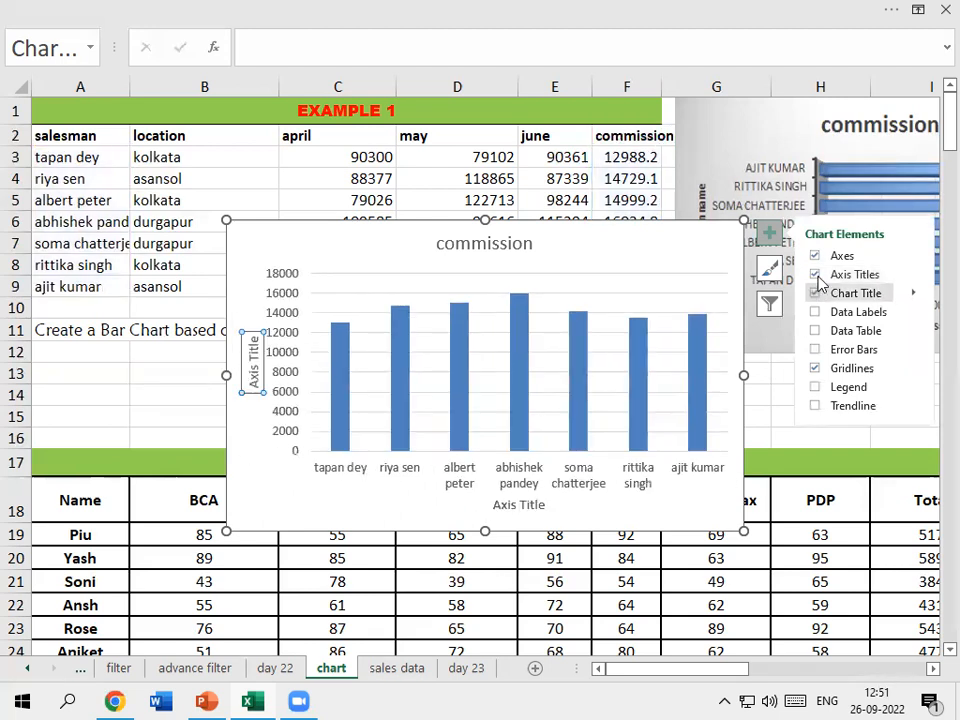
click(815, 274)
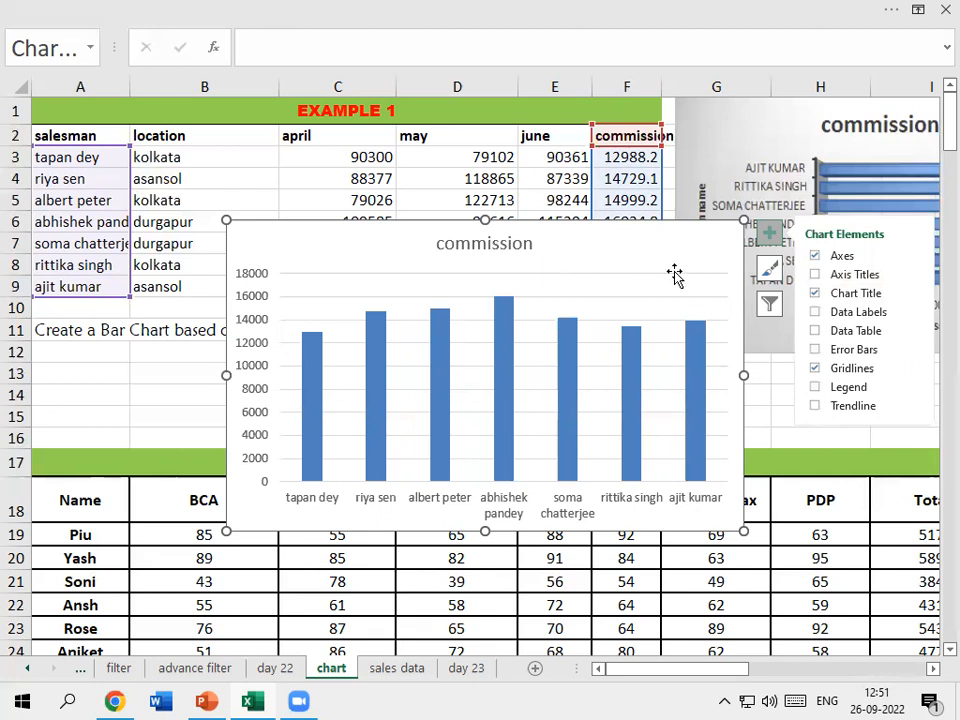
click(815, 293)
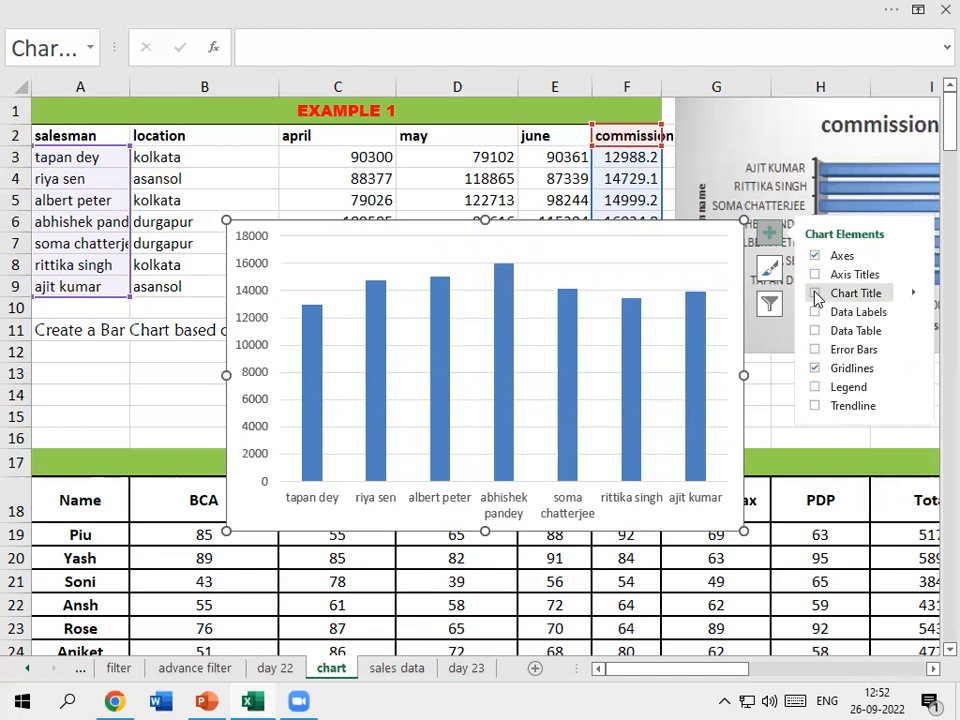
click(815, 293)
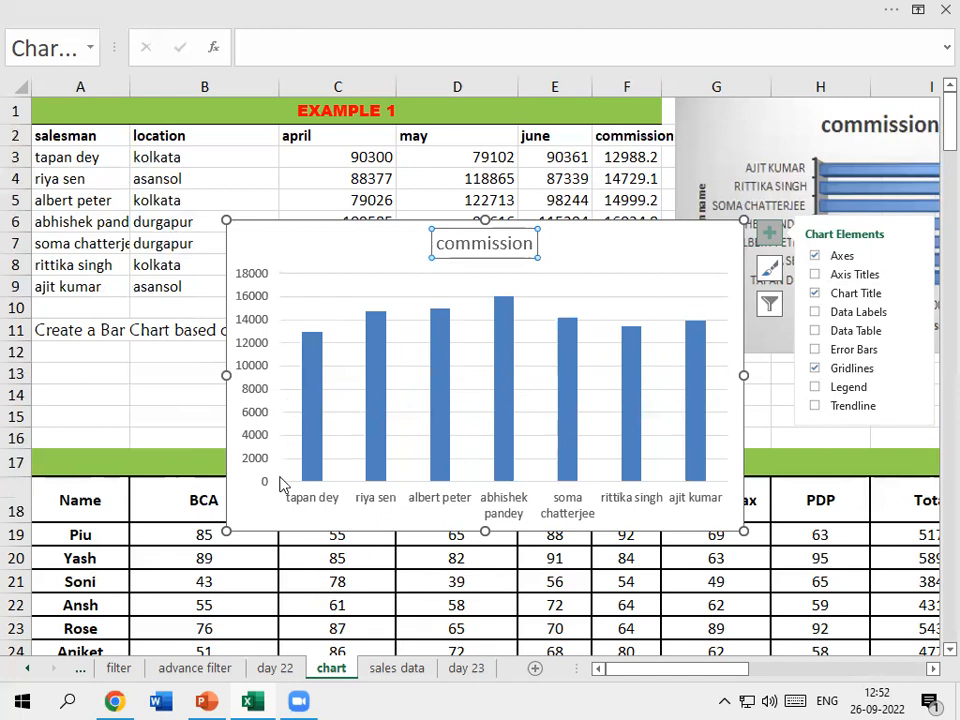
Step: Show data labels above the columns and a data table below the commission chart
mouse_move(313, 398)
mouse_move(319, 361)
click(815, 312)
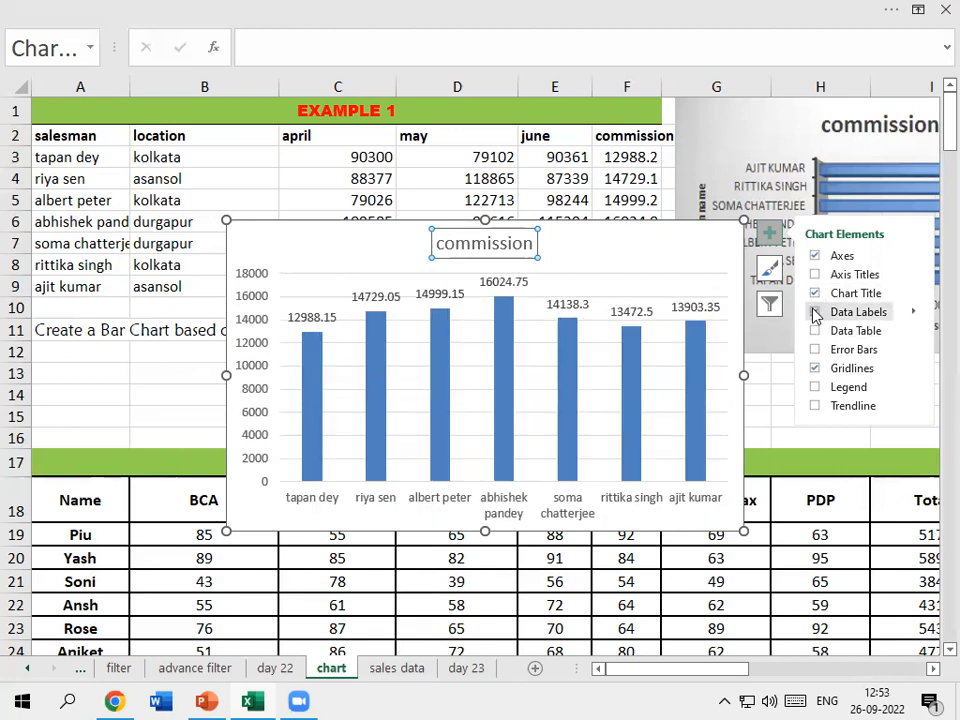
click(815, 312)
click(815, 312)
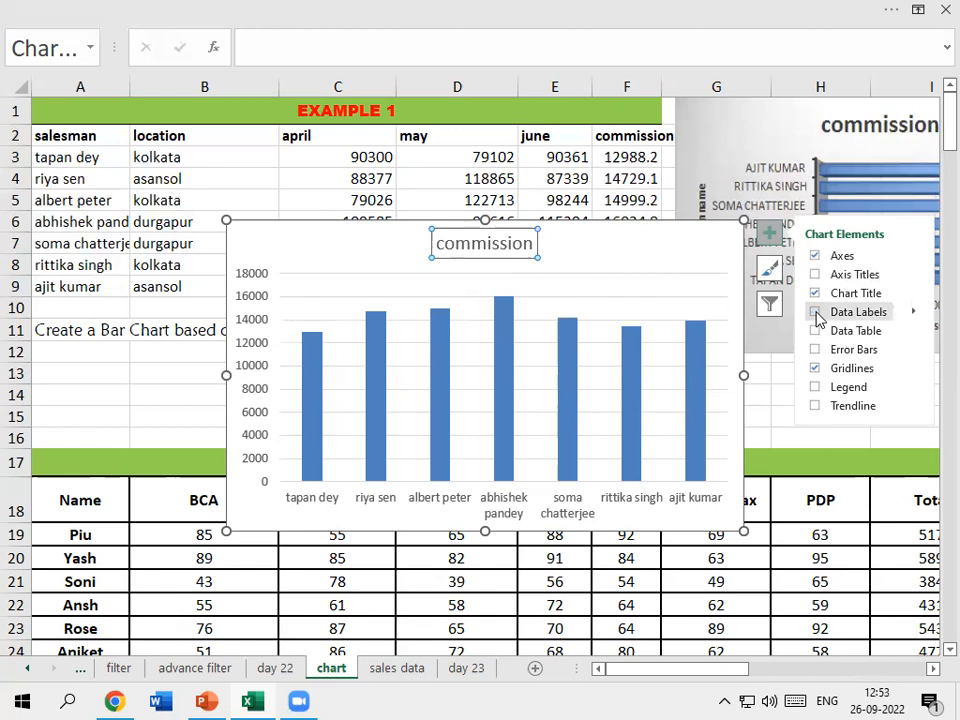
click(815, 312)
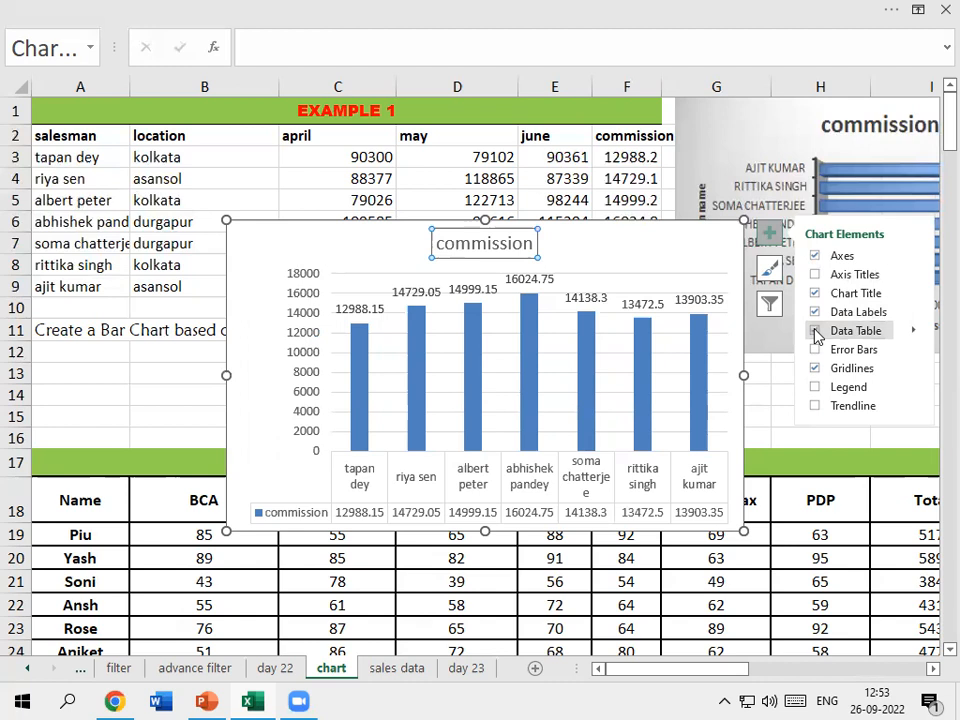
click(816, 335)
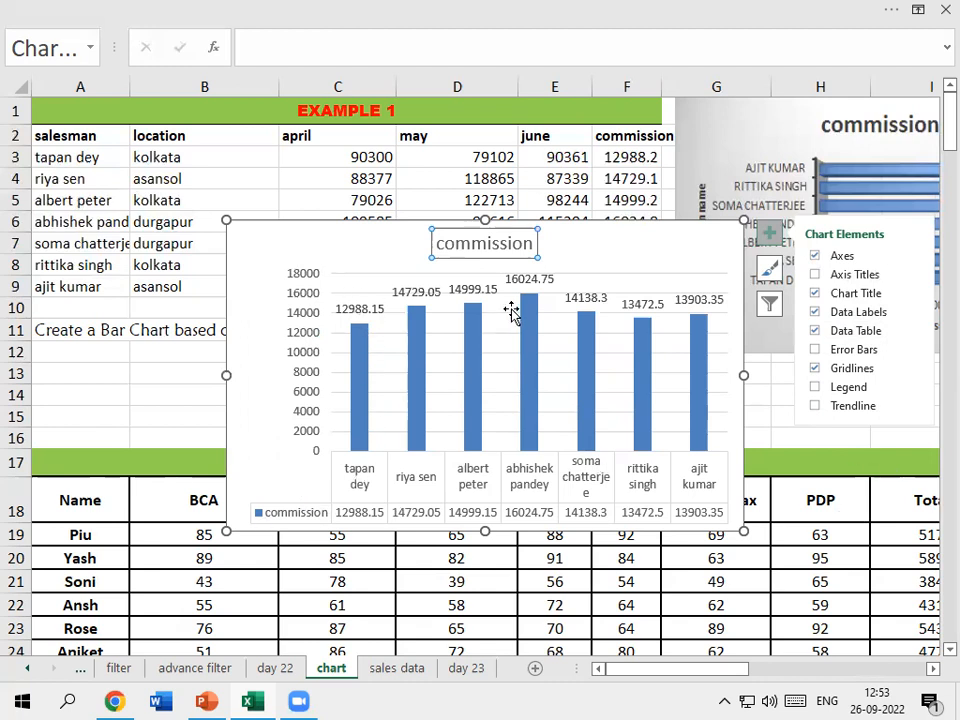
Step: Remove the data labels and data table from the chart, and switch error bars on and off again
click(814, 313)
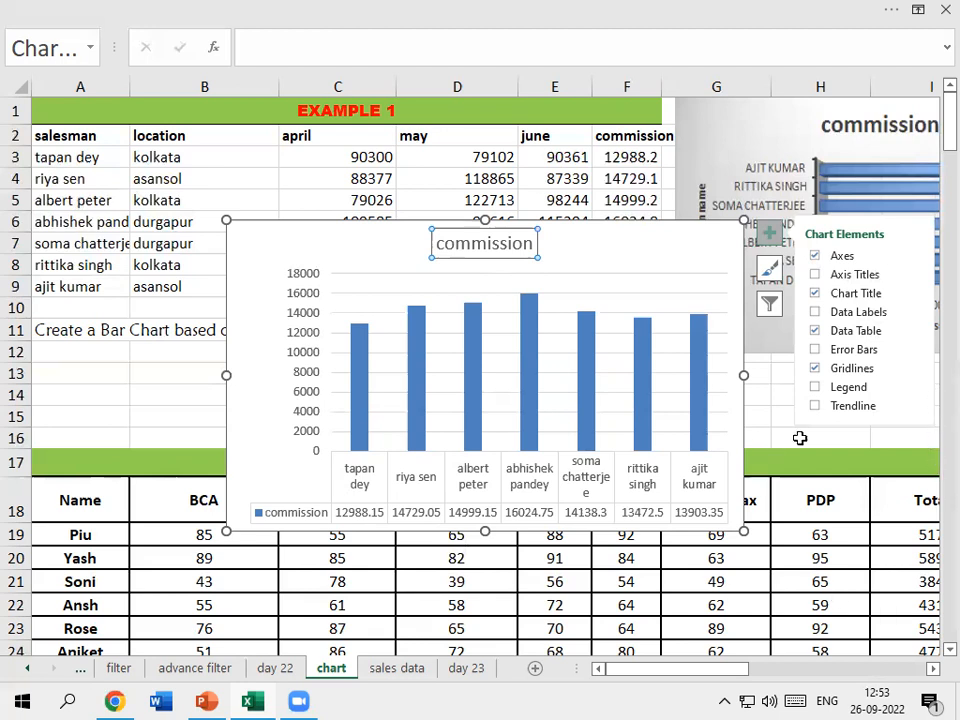
click(815, 331)
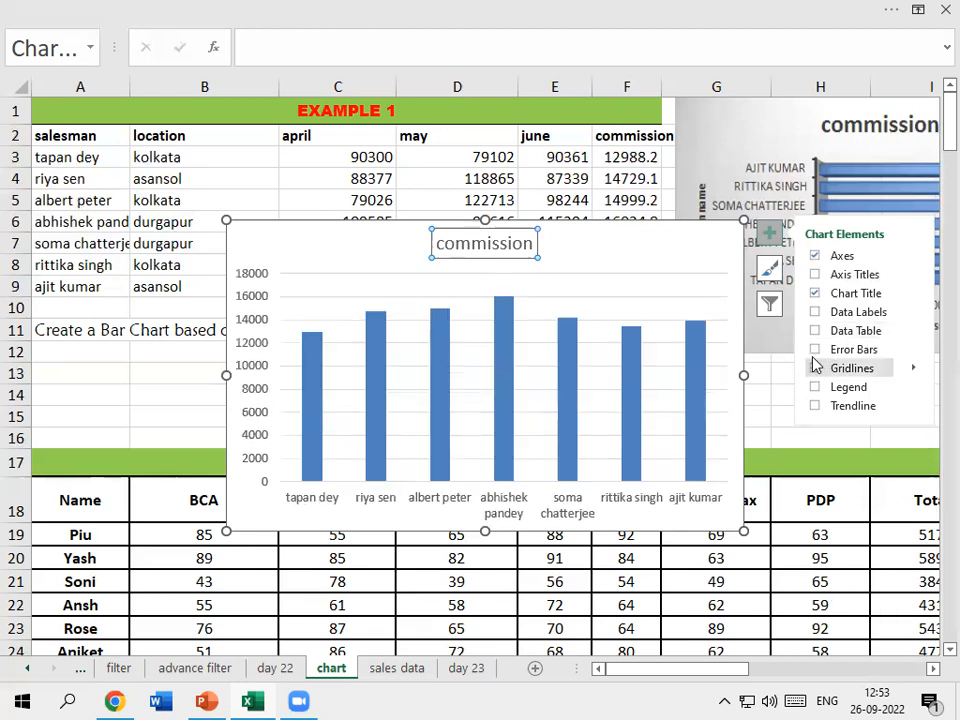
click(815, 349)
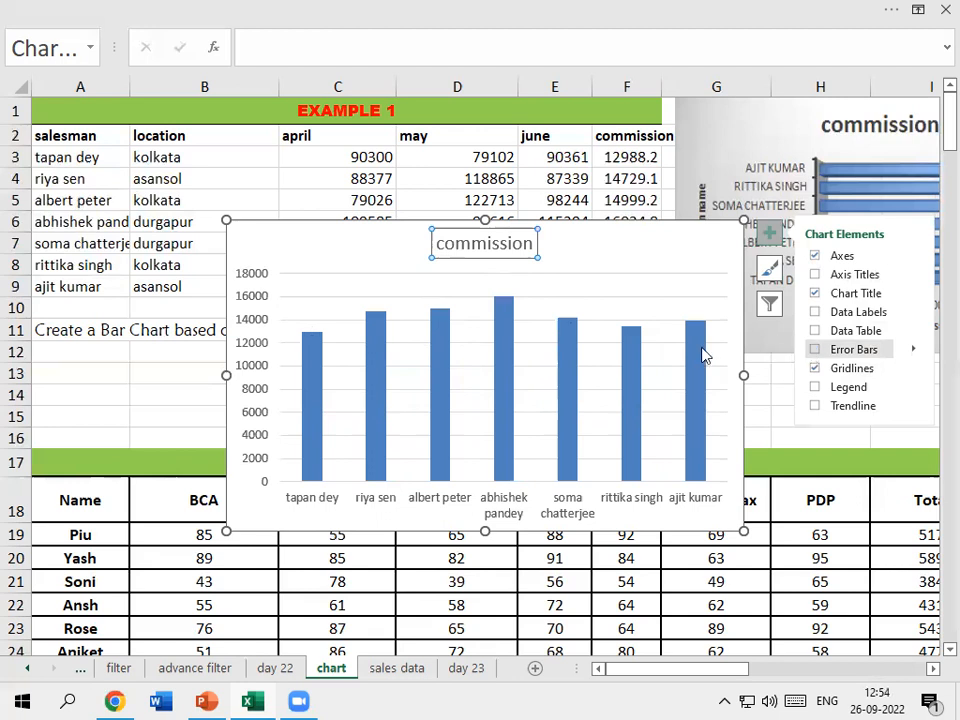
click(814, 350)
mouse_move(705, 396)
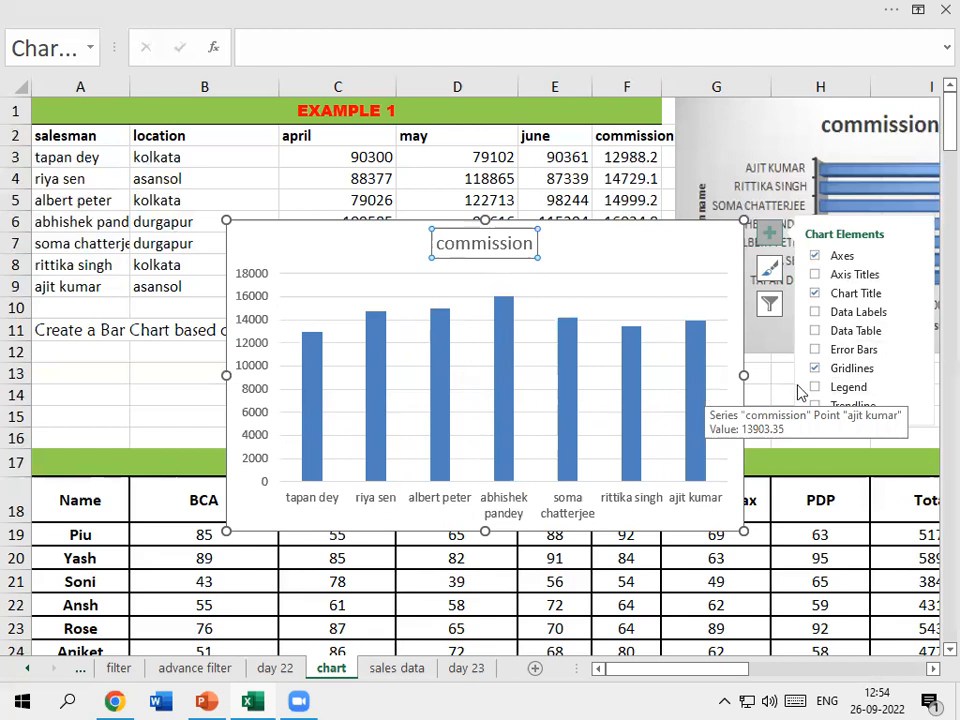
Step: Show and hide the chart's primary major vertical gridlines, and hide and restore the primary major horizontal gridlines
click(916, 374)
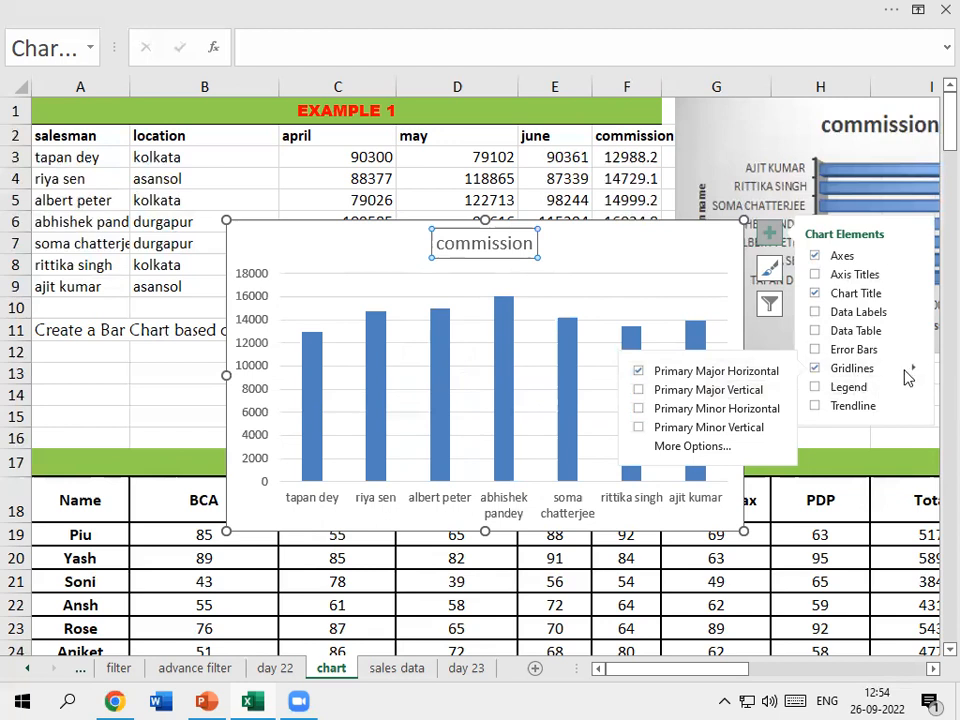
click(760, 390)
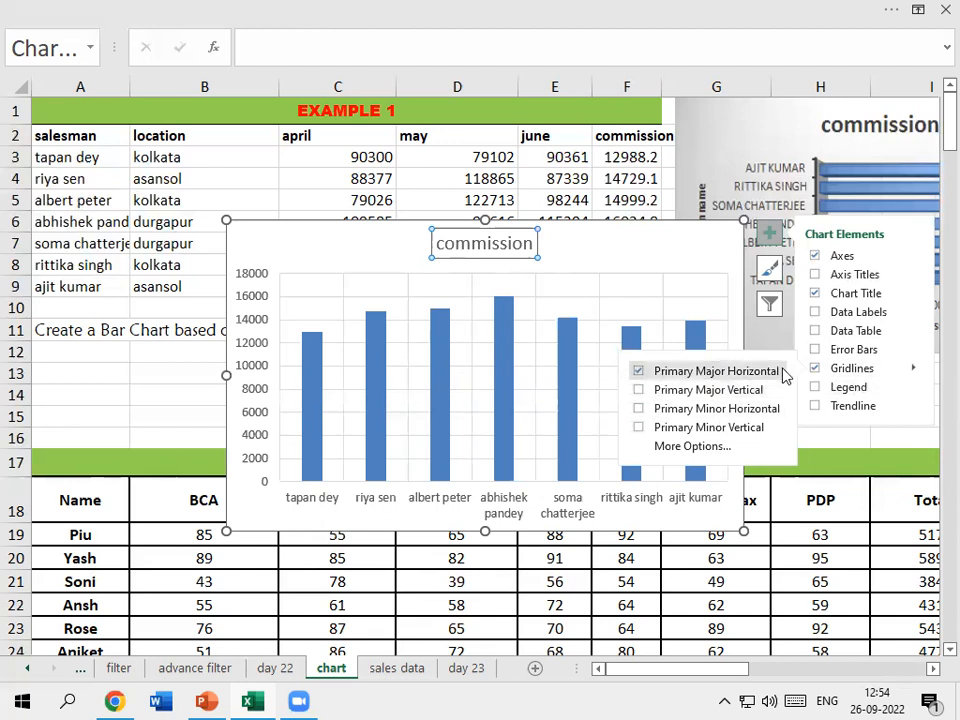
click(639, 391)
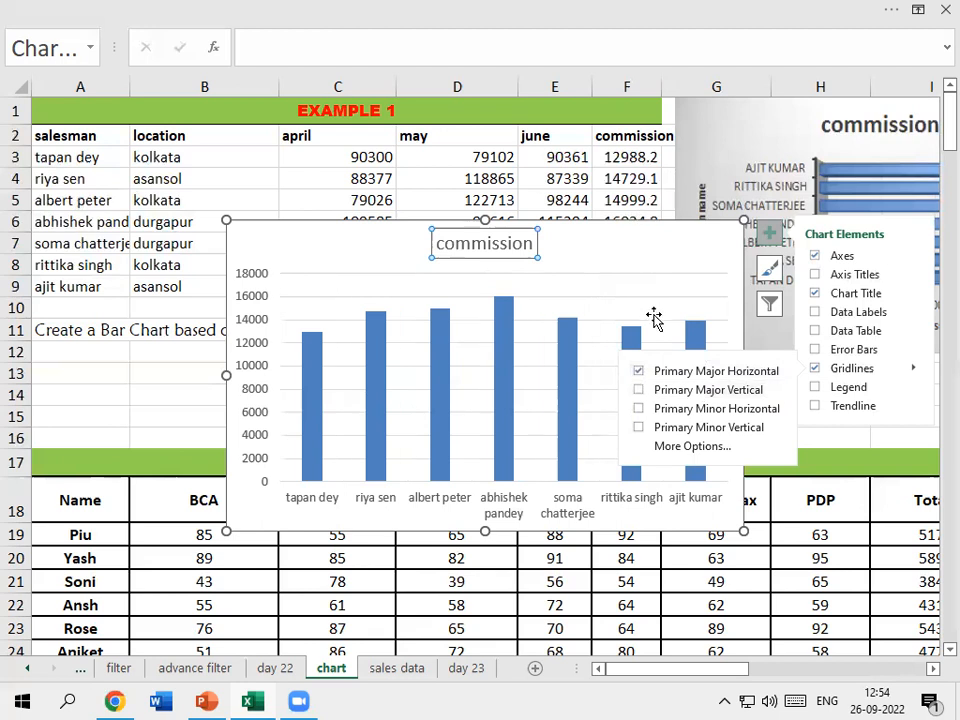
click(638, 372)
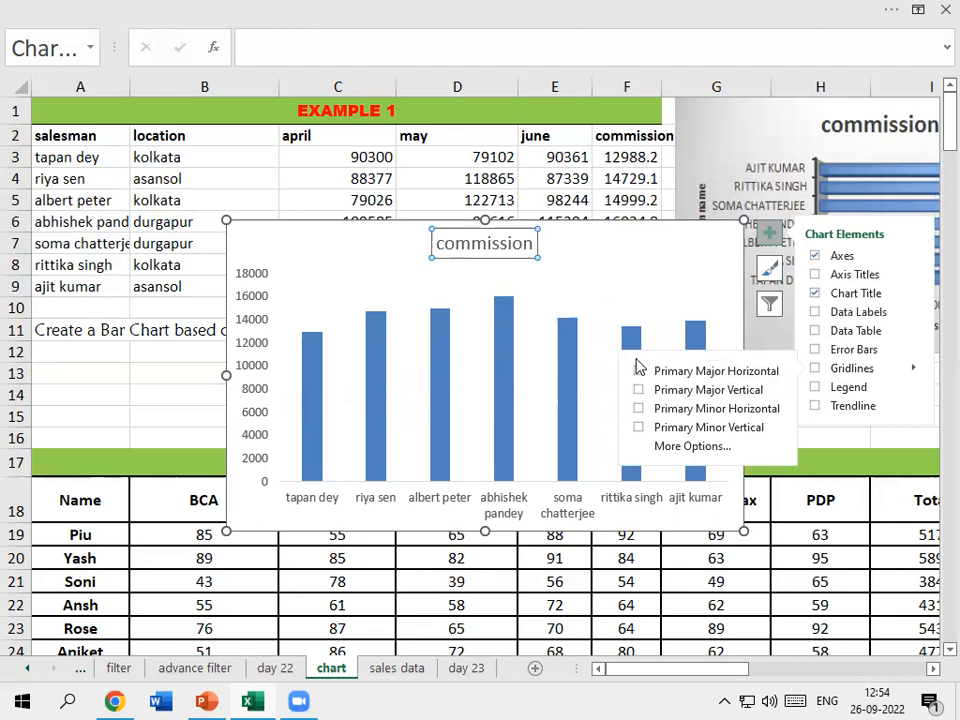
click(638, 371)
Step: Try the primary major vertical, minor horizontal and minor vertical gridlines on the chart, and restore only the primary major horizontal ones
click(638, 390)
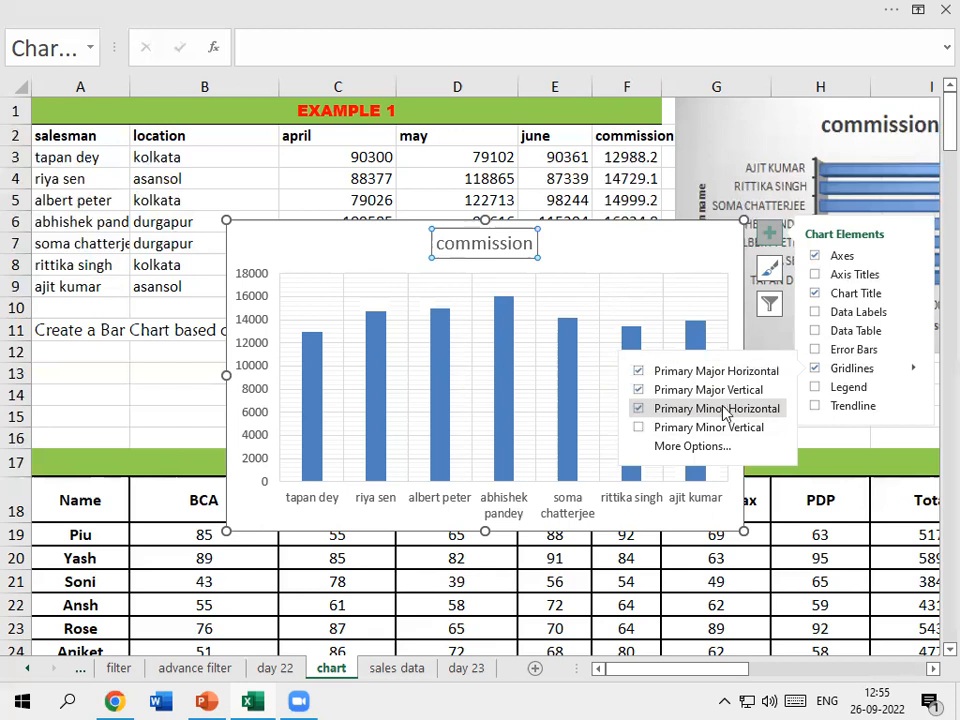
click(638, 410)
click(638, 428)
click(639, 410)
click(639, 427)
click(639, 390)
click(638, 372)
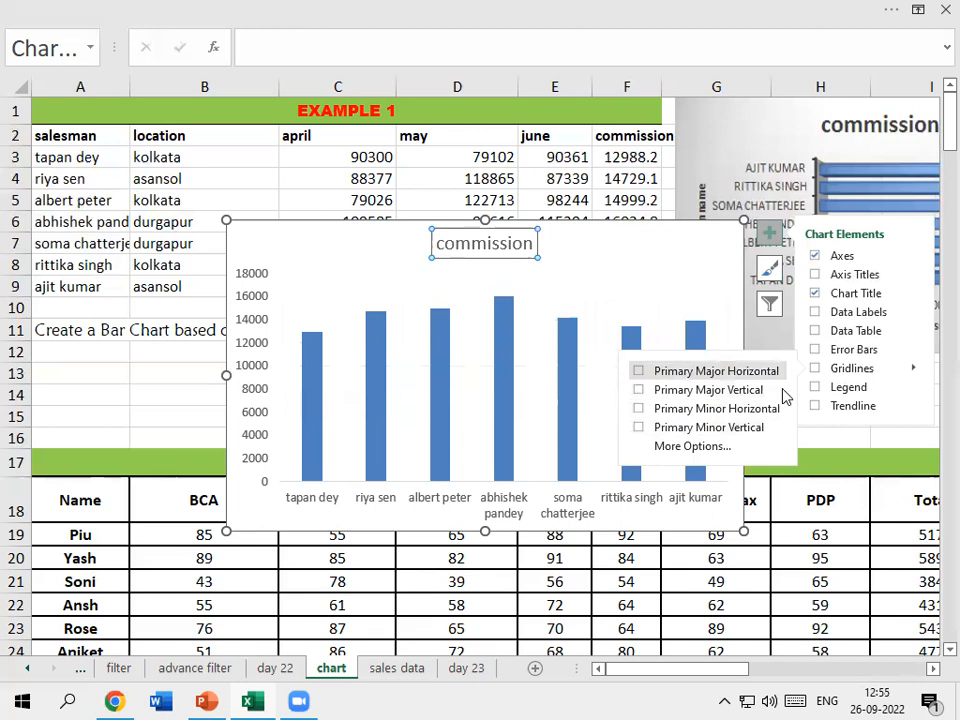
click(638, 372)
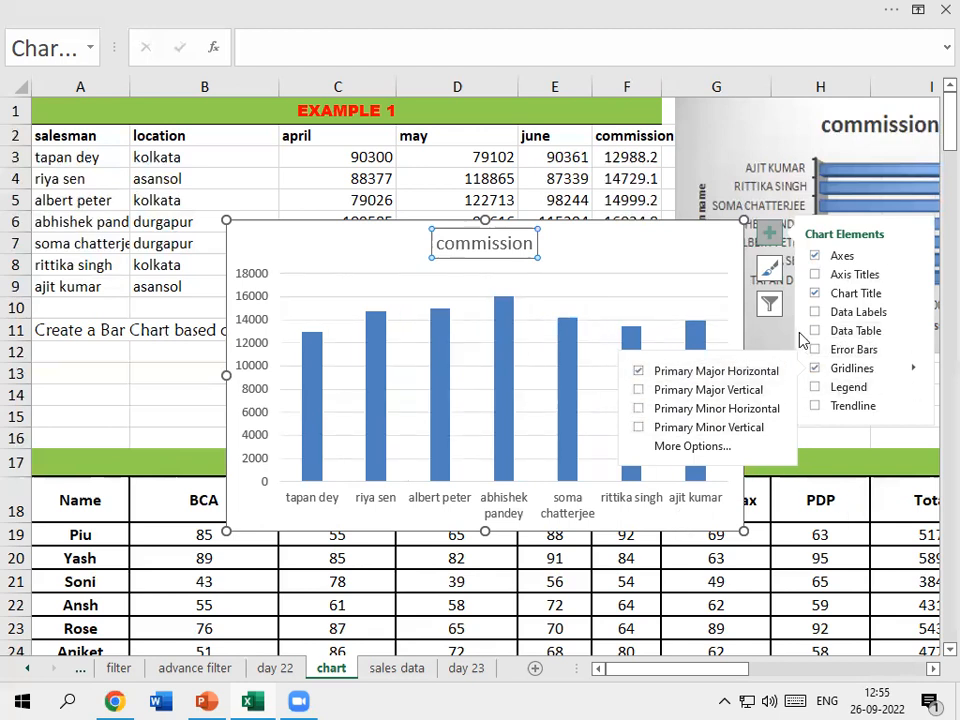
click(815, 370)
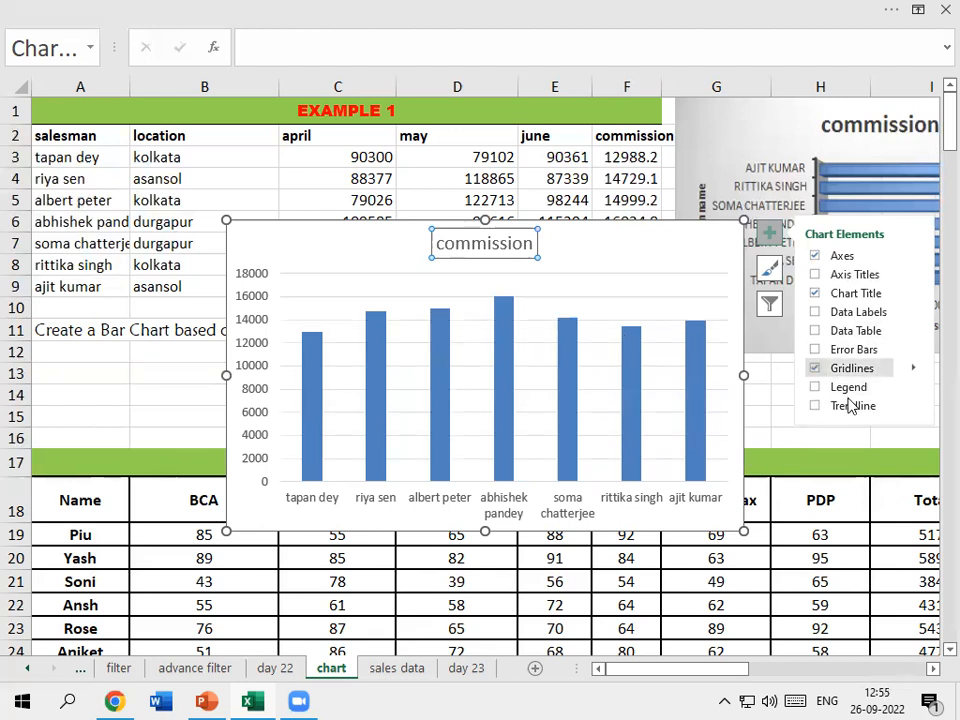
Step: Show, hide and show the commission chart's legend again, and switch the gridlines off and back on
click(815, 368)
click(815, 388)
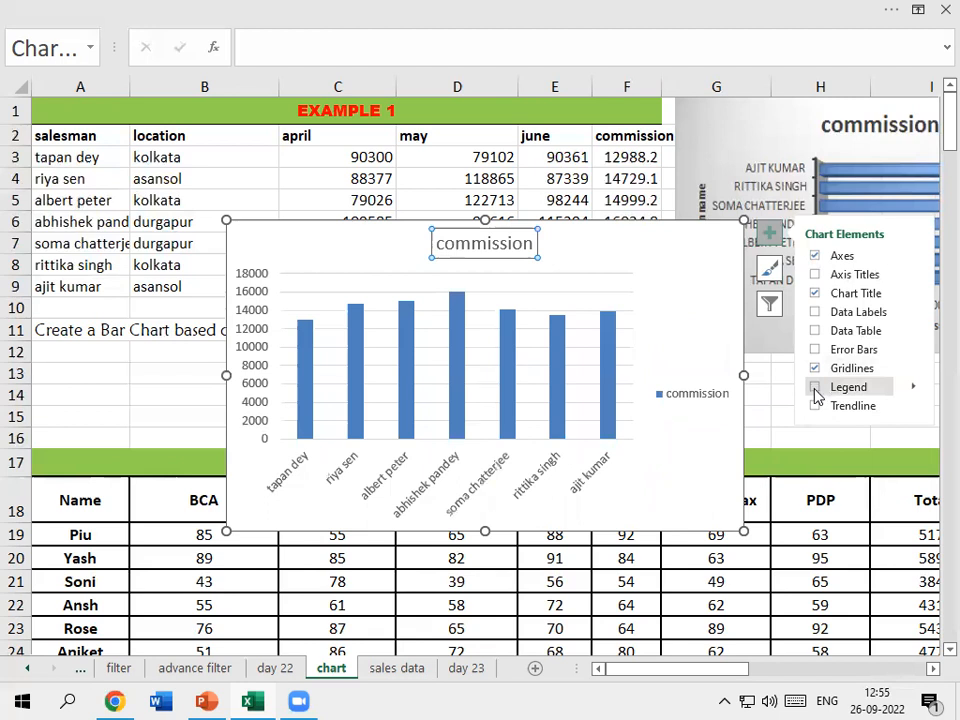
click(815, 389)
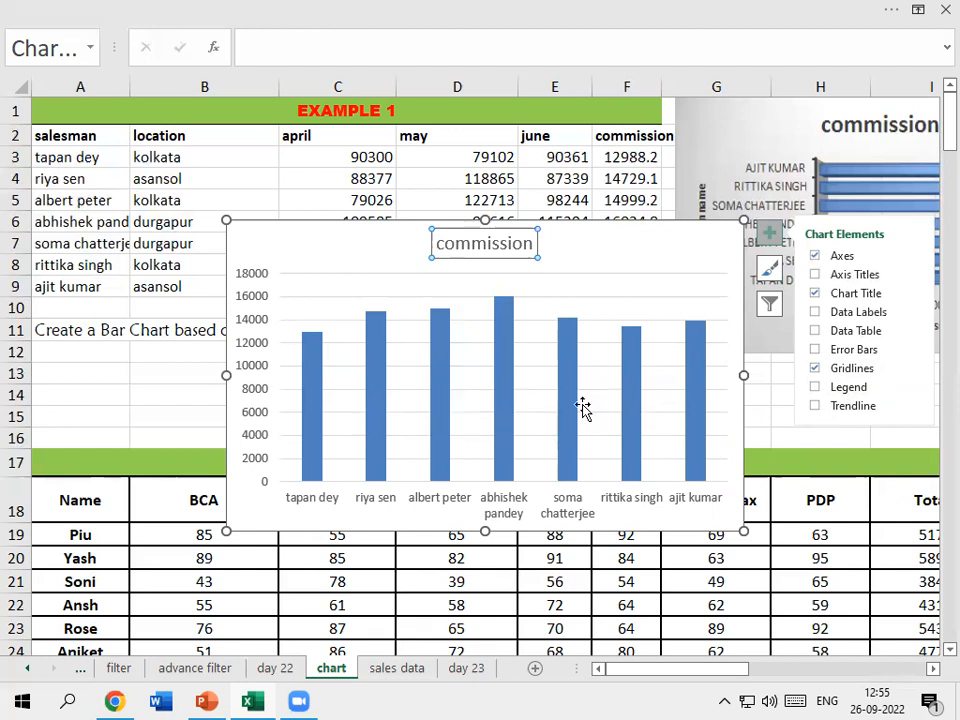
mouse_move(515, 372)
click(815, 387)
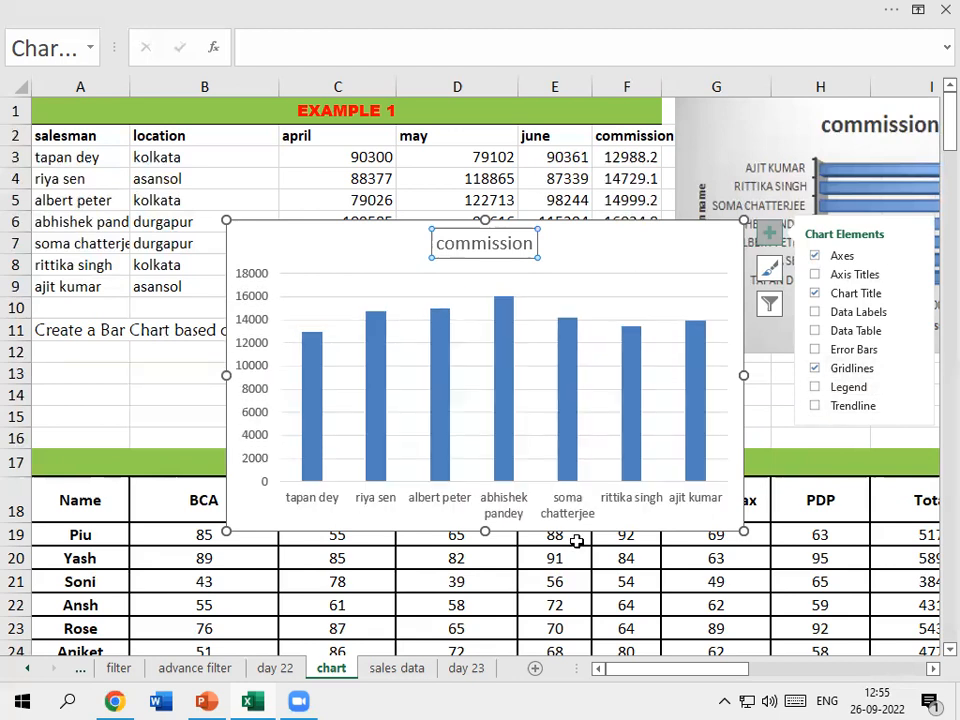
click(815, 368)
click(815, 368)
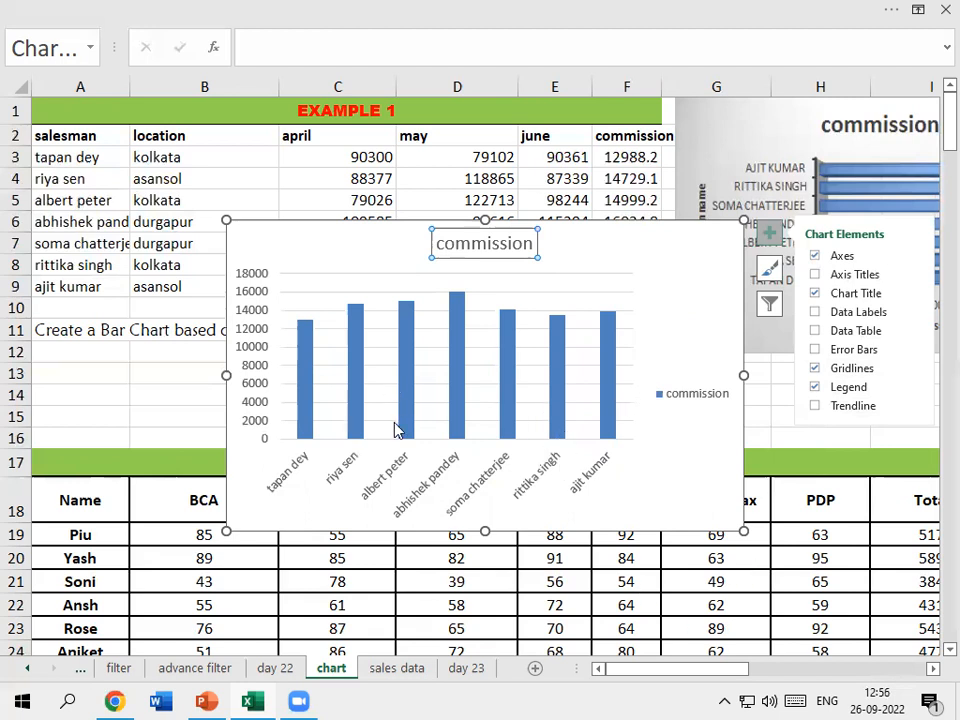
Step: Hide the chart's legend again and view the available trendline types without keeping a trendline
mouse_move(516, 424)
mouse_move(507, 386)
click(816, 387)
click(816, 387)
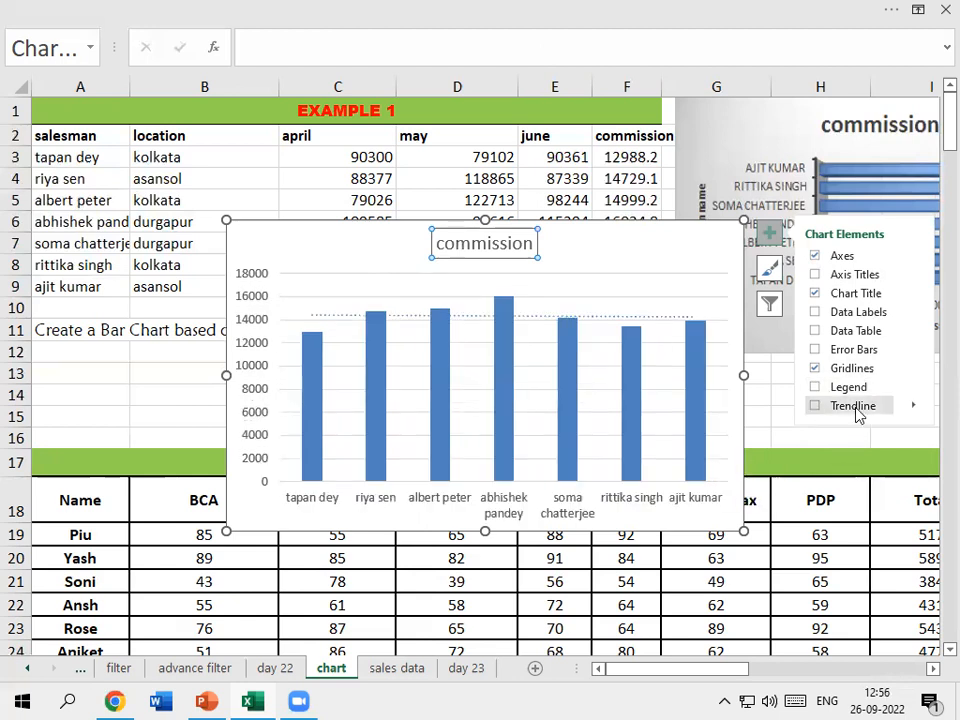
click(911, 410)
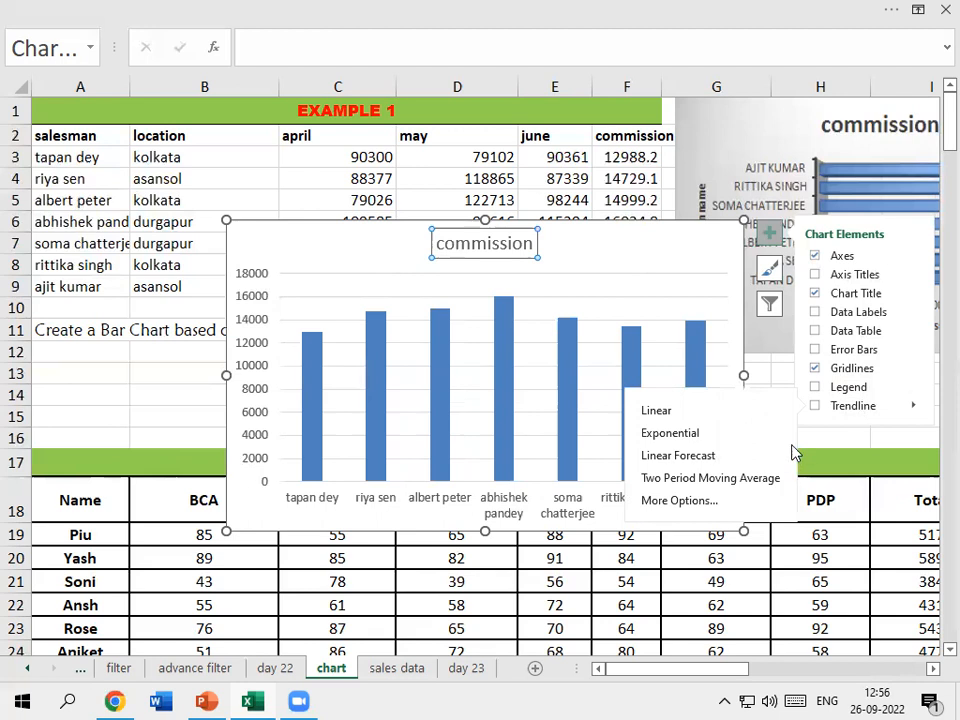
click(814, 407)
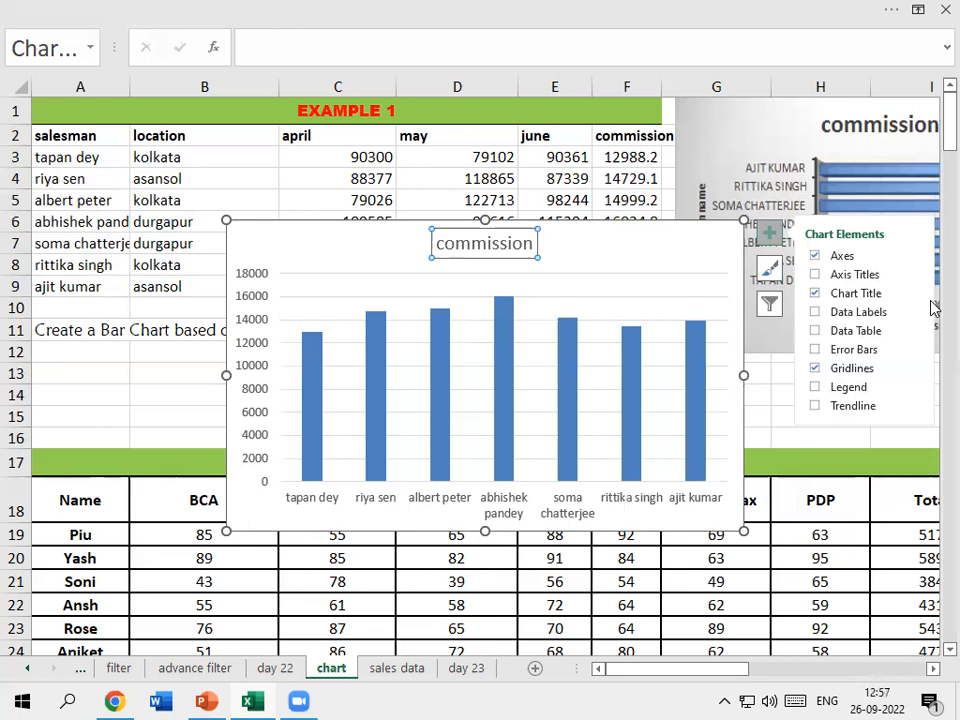
Step: Move the commission chart over the Example 1 table, across columns A to E, and open the Format Chart Area options
click(654, 253)
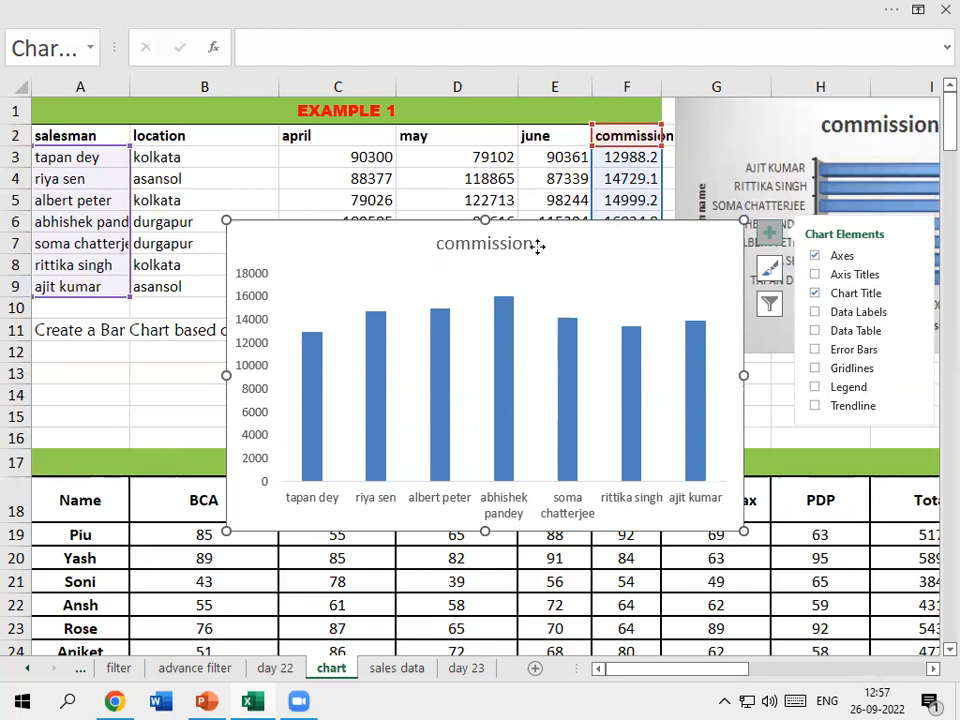
drag(537, 246, 391, 216)
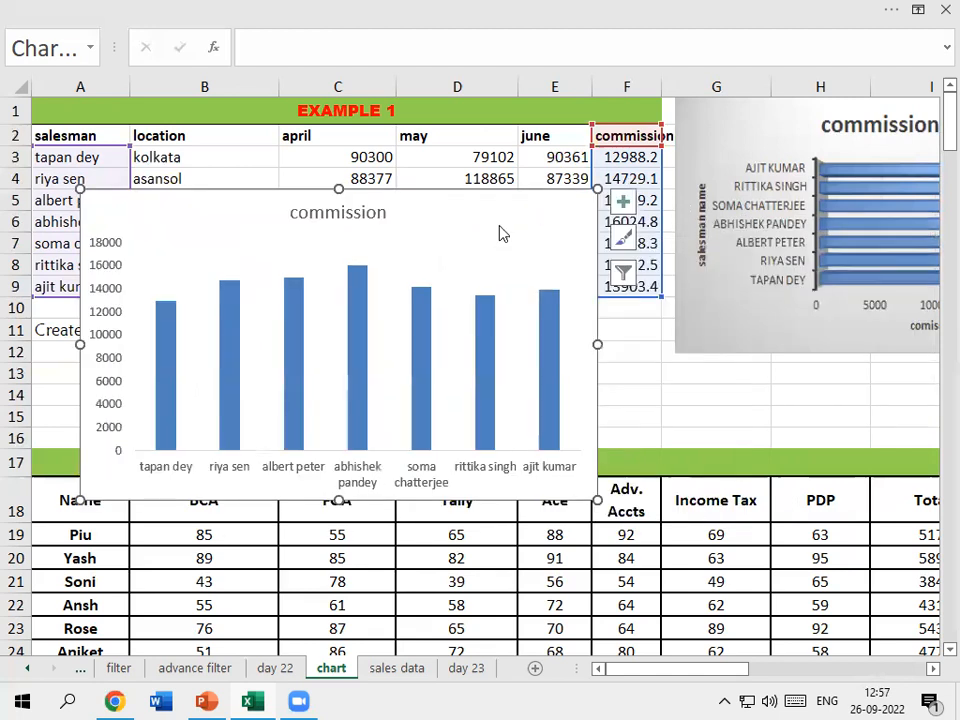
right_click(500, 231)
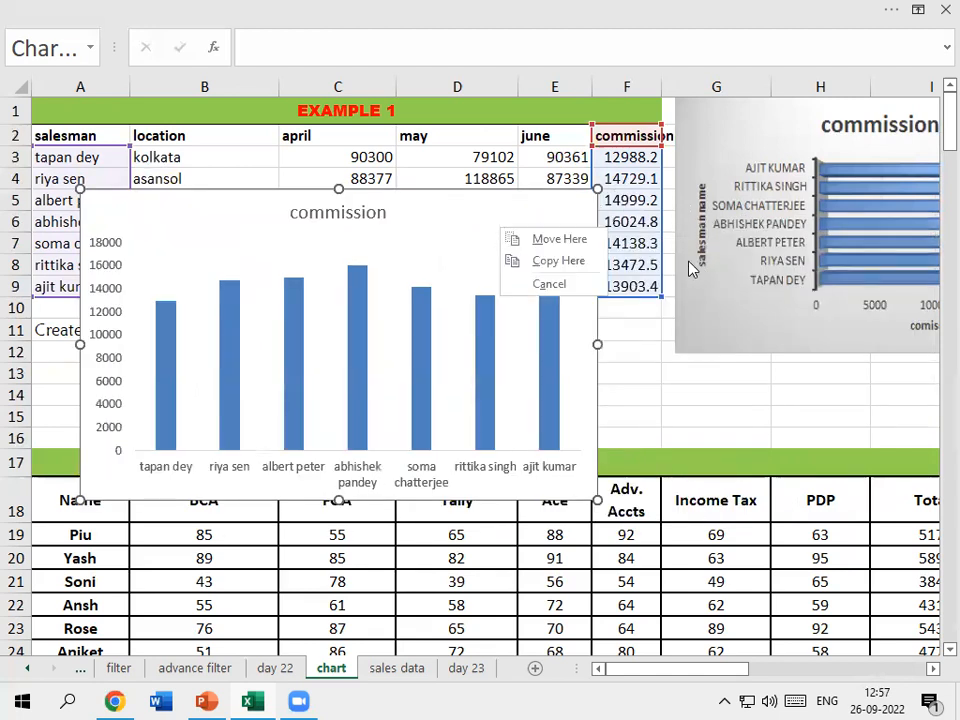
click(649, 343)
click(528, 224)
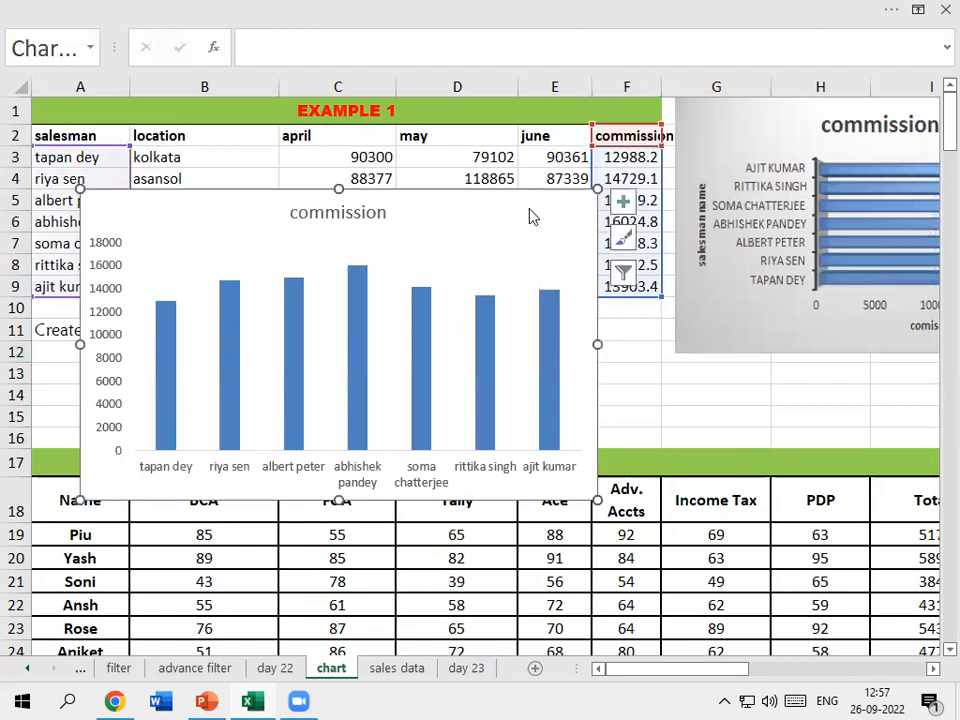
right_click(529, 216)
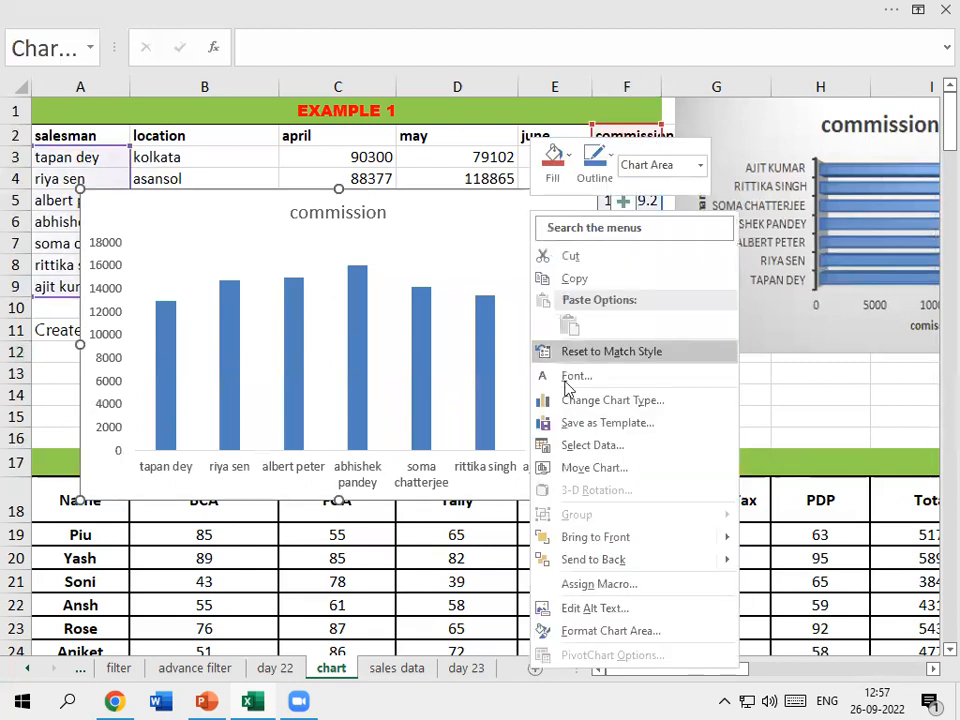
click(590, 631)
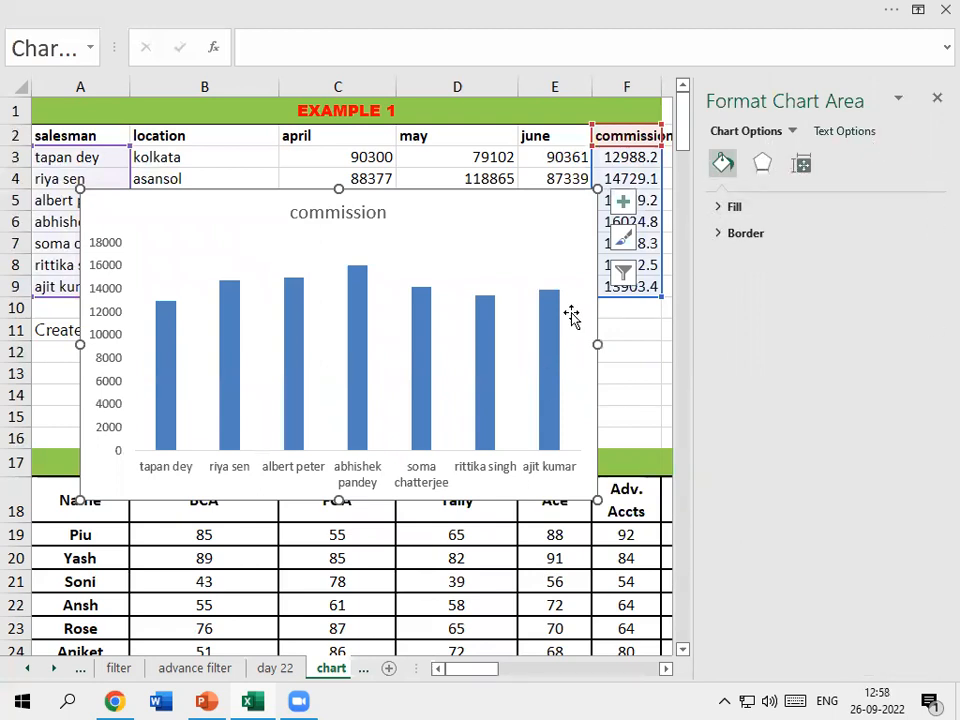
Step: Try no fill, a solid fill and a gradient fill on the chart area
click(722, 209)
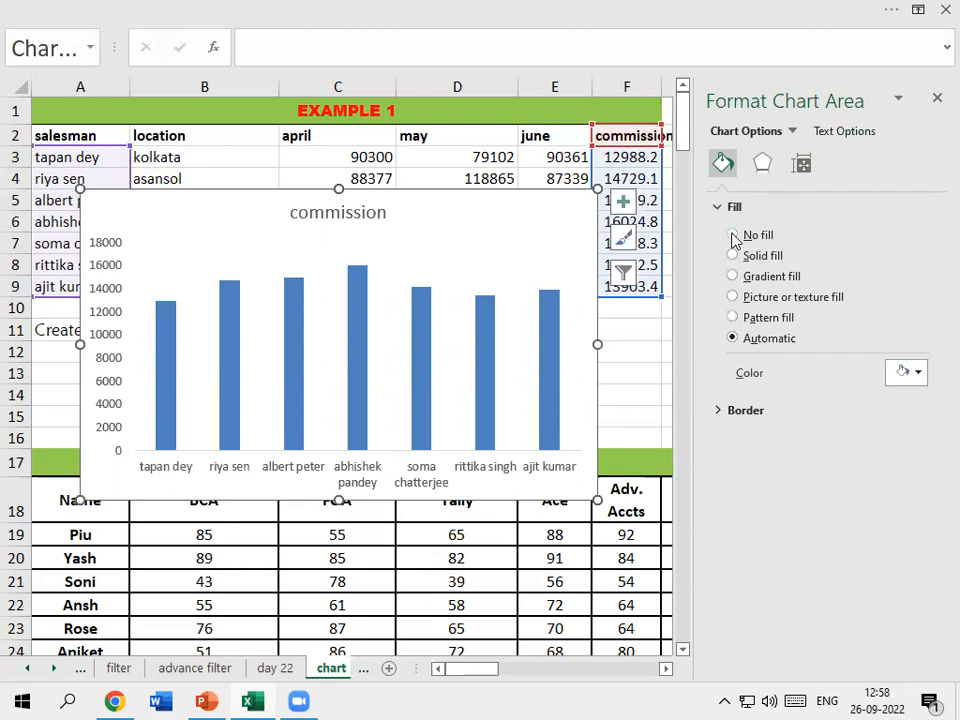
click(733, 235)
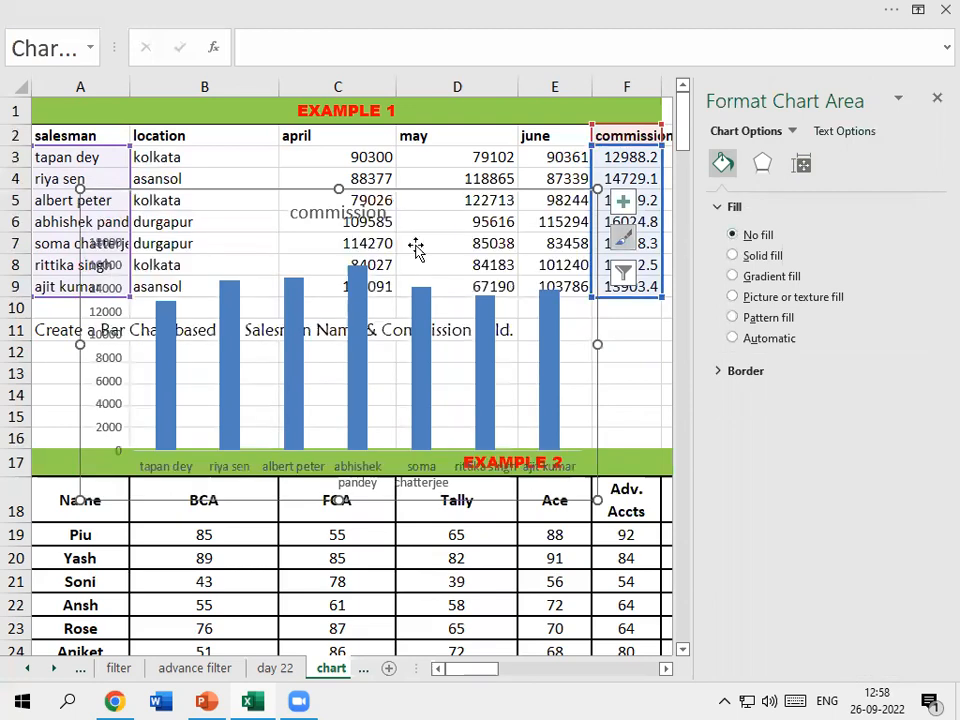
click(733, 256)
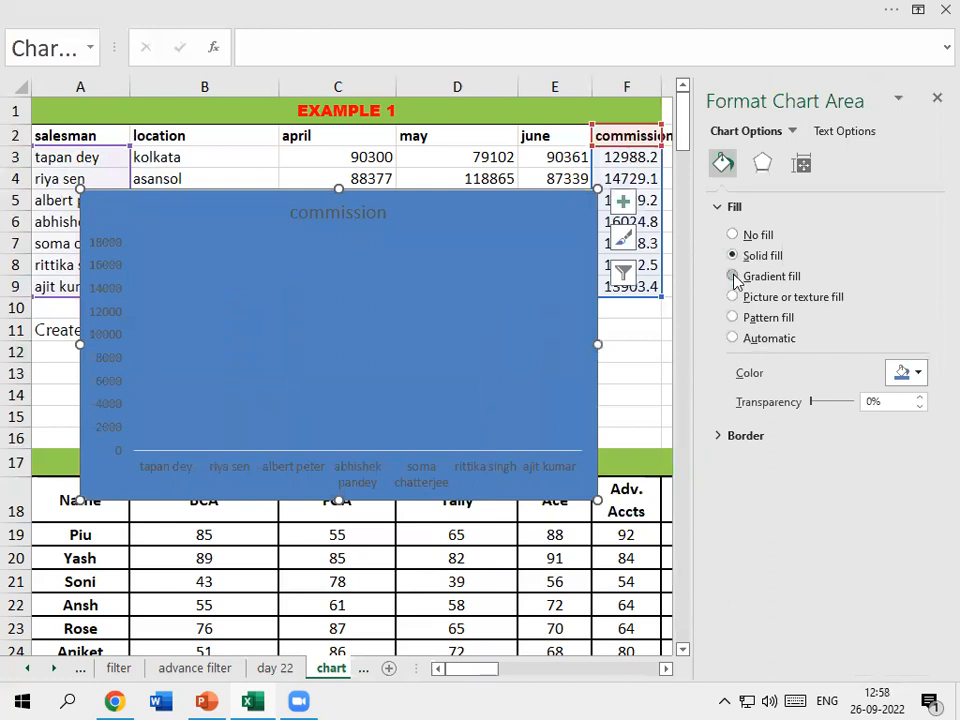
click(733, 277)
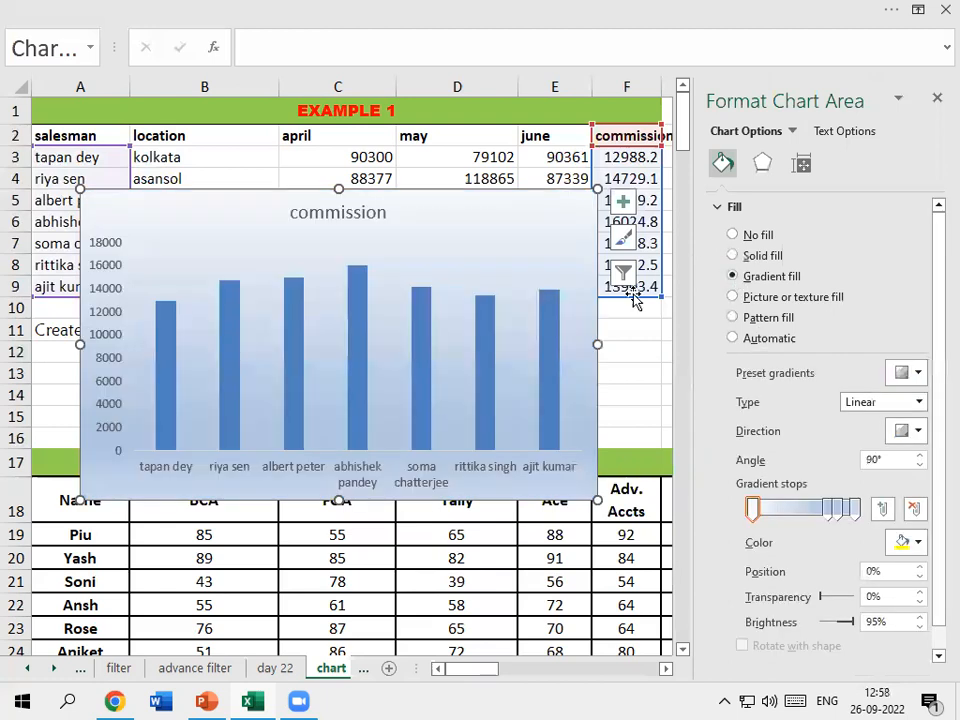
Step: Try texture fills on the chart area: fish fossil, brown wood grain, multicoloured pastel and pale blue paper
click(733, 298)
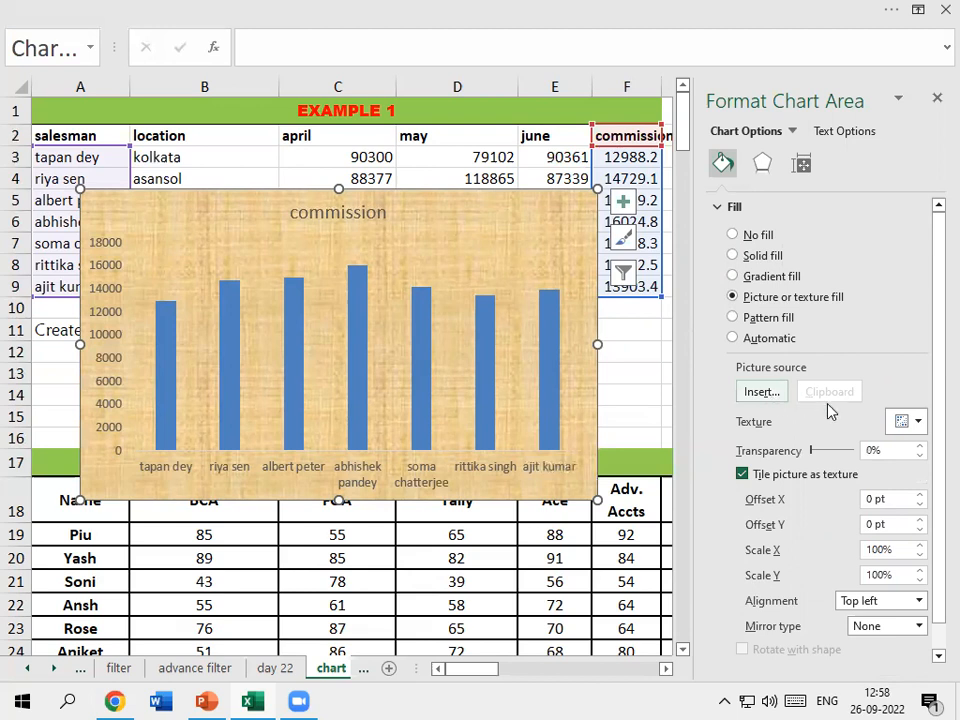
click(914, 427)
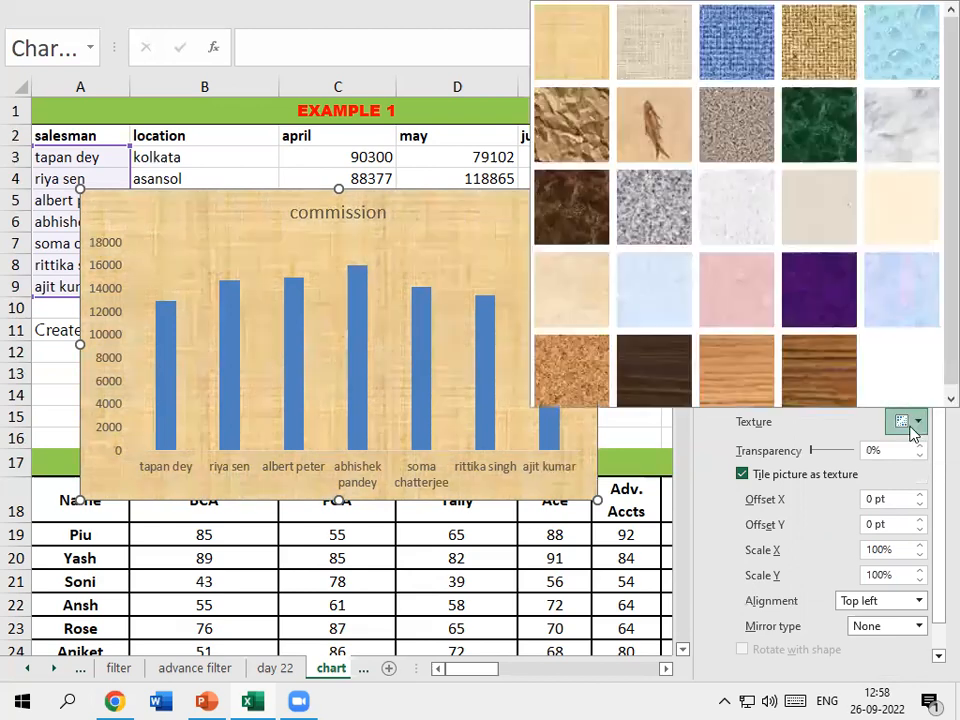
click(657, 116)
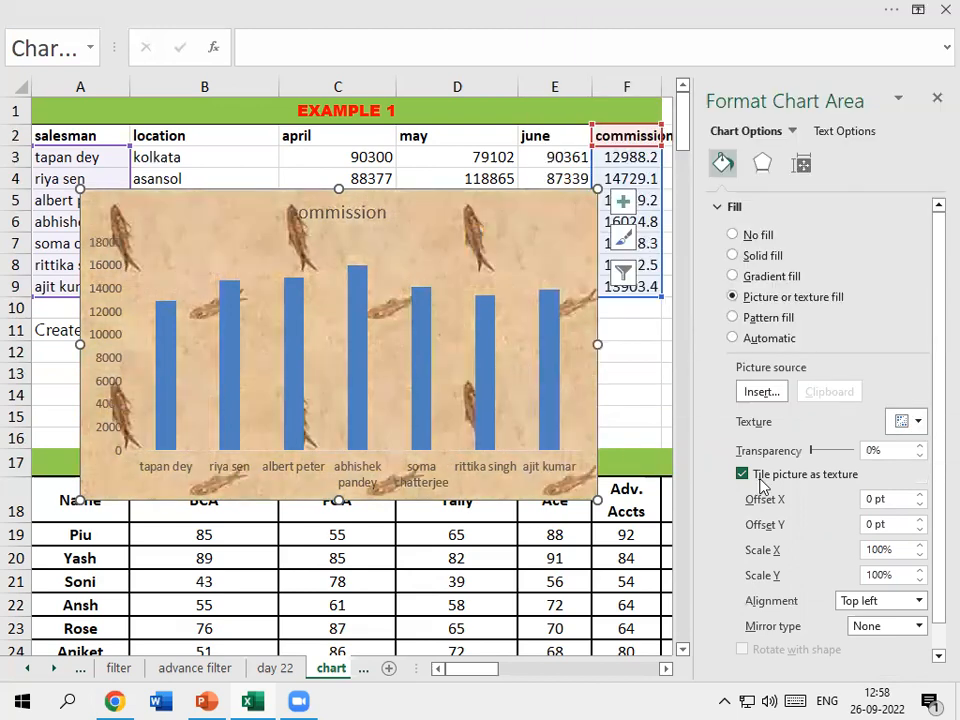
click(919, 424)
click(805, 383)
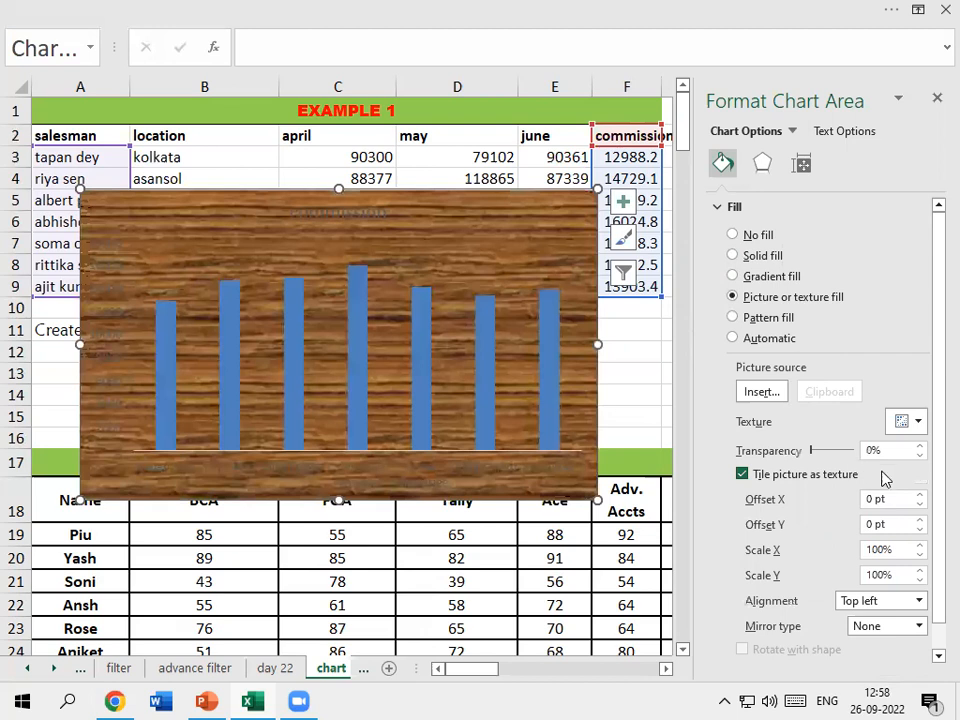
click(919, 424)
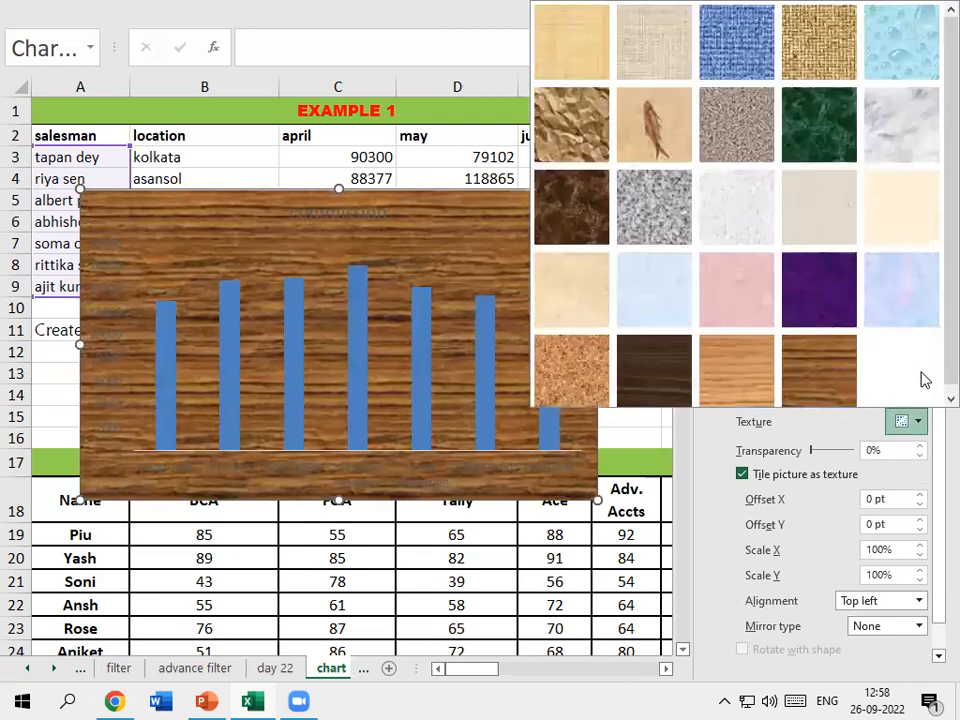
click(885, 294)
click(920, 422)
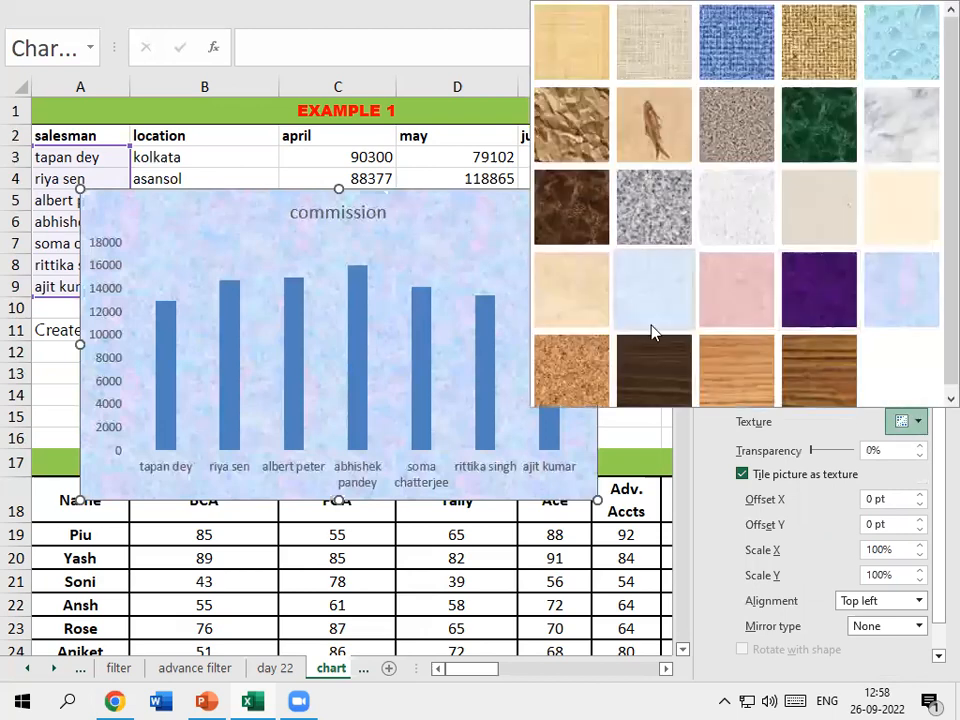
click(650, 325)
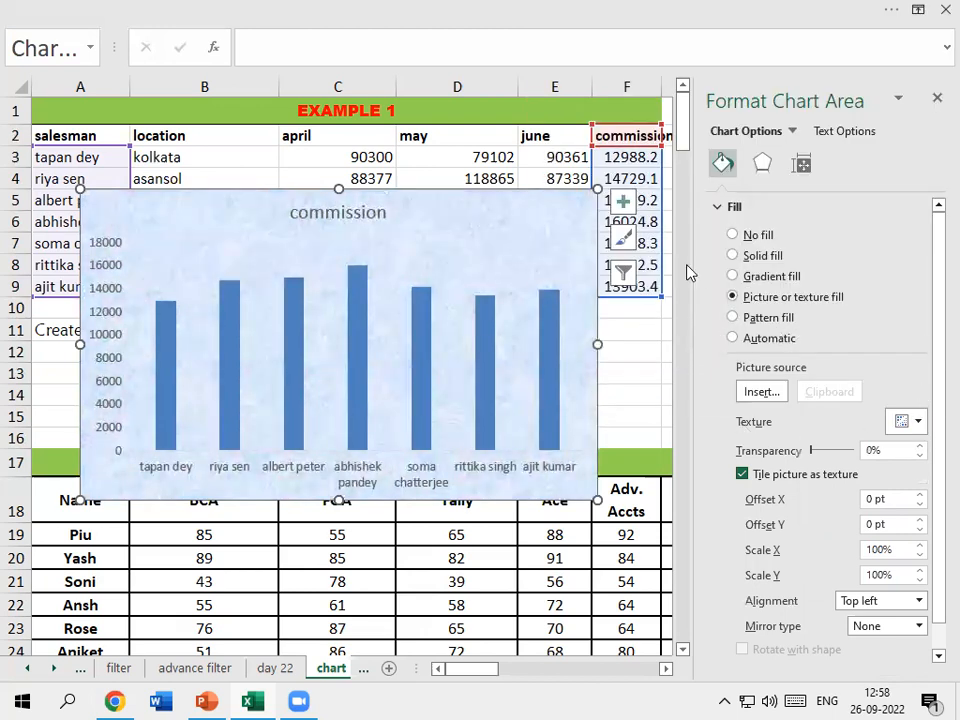
Step: Give the chart area a pattern fill, trying several striped patterns before choosing solid diamonds with a red foreground
click(732, 318)
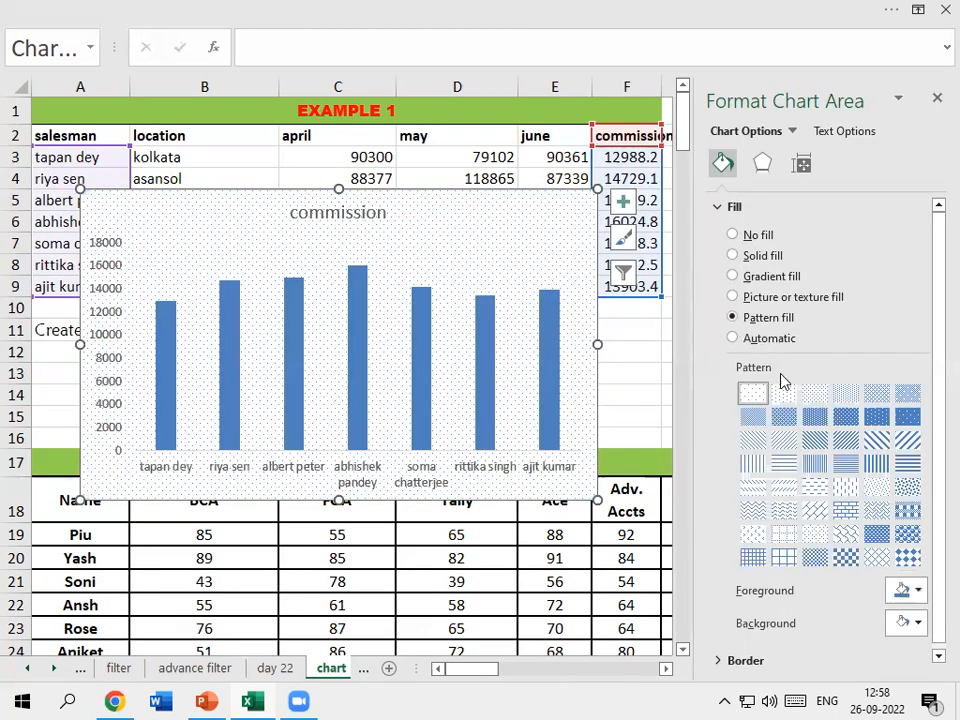
click(815, 442)
click(884, 470)
click(910, 465)
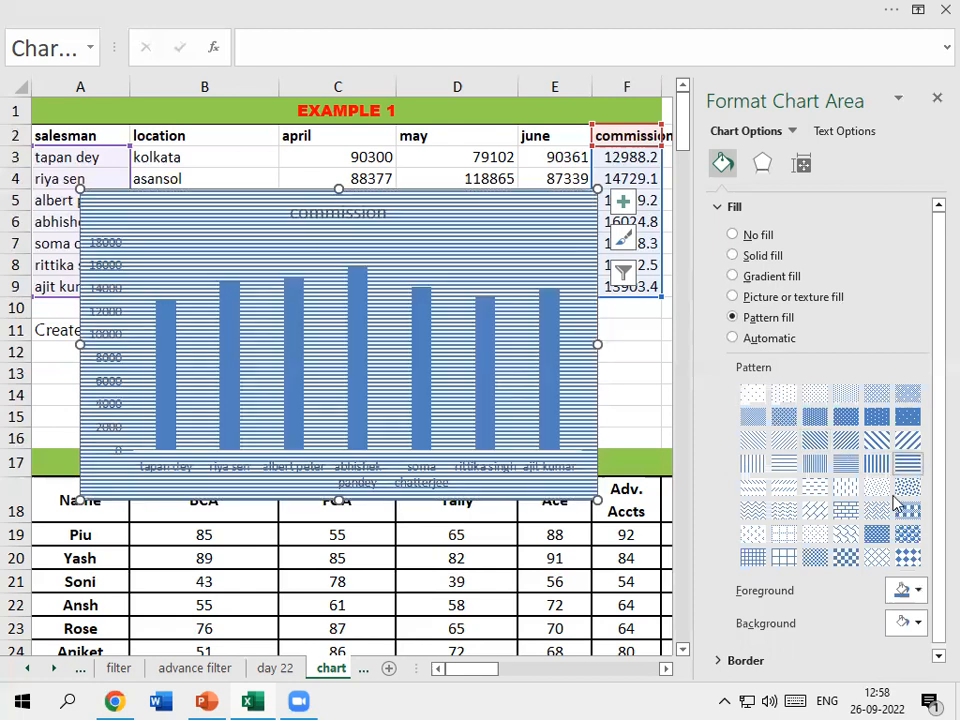
click(907, 556)
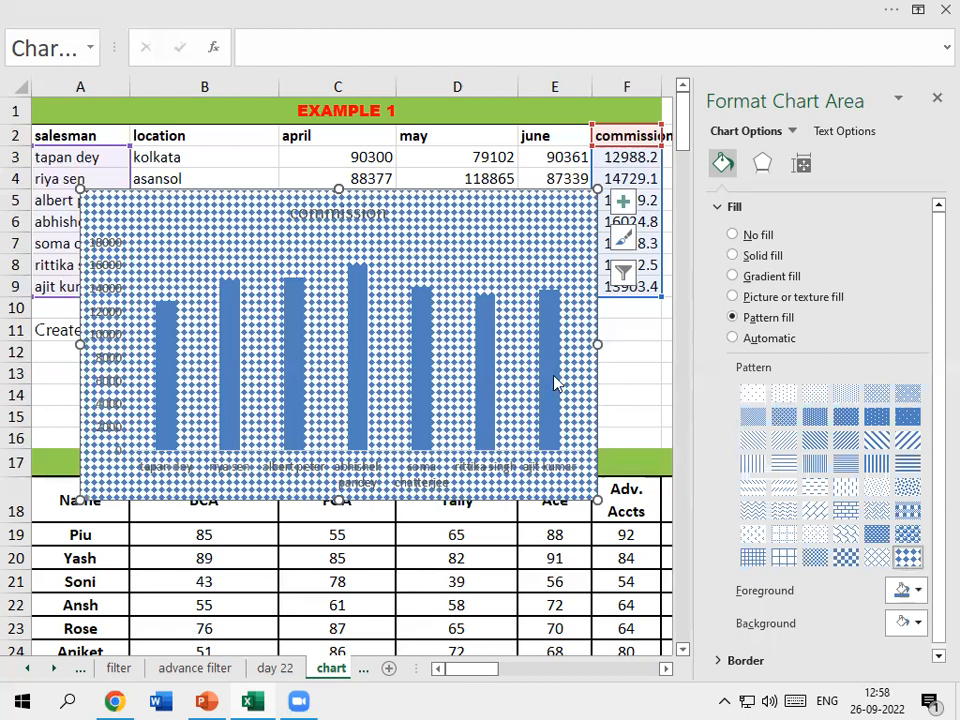
click(920, 591)
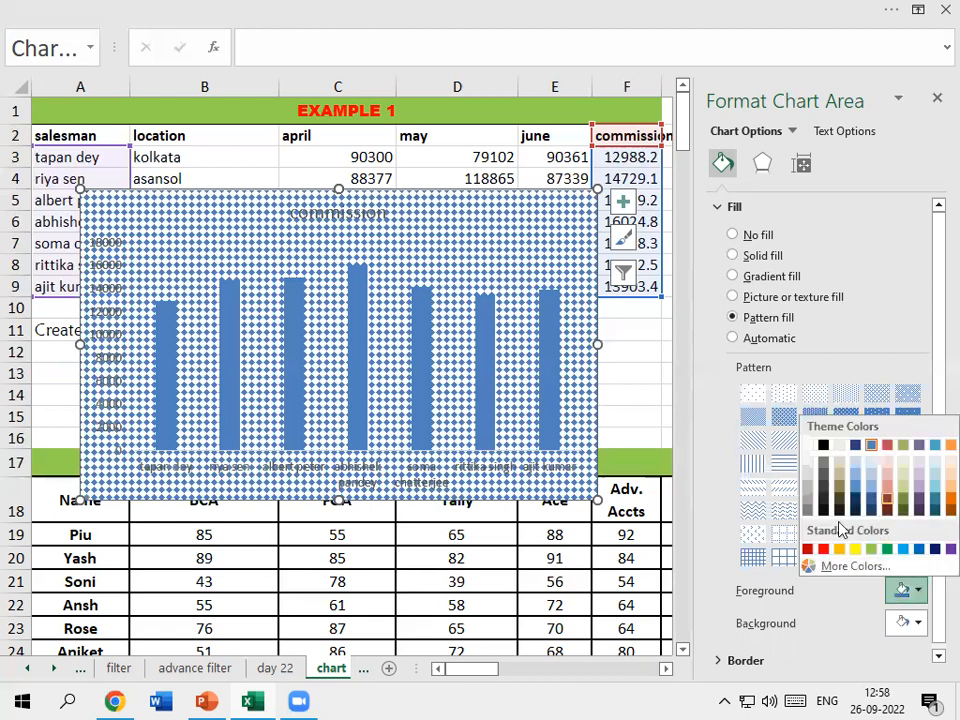
click(823, 550)
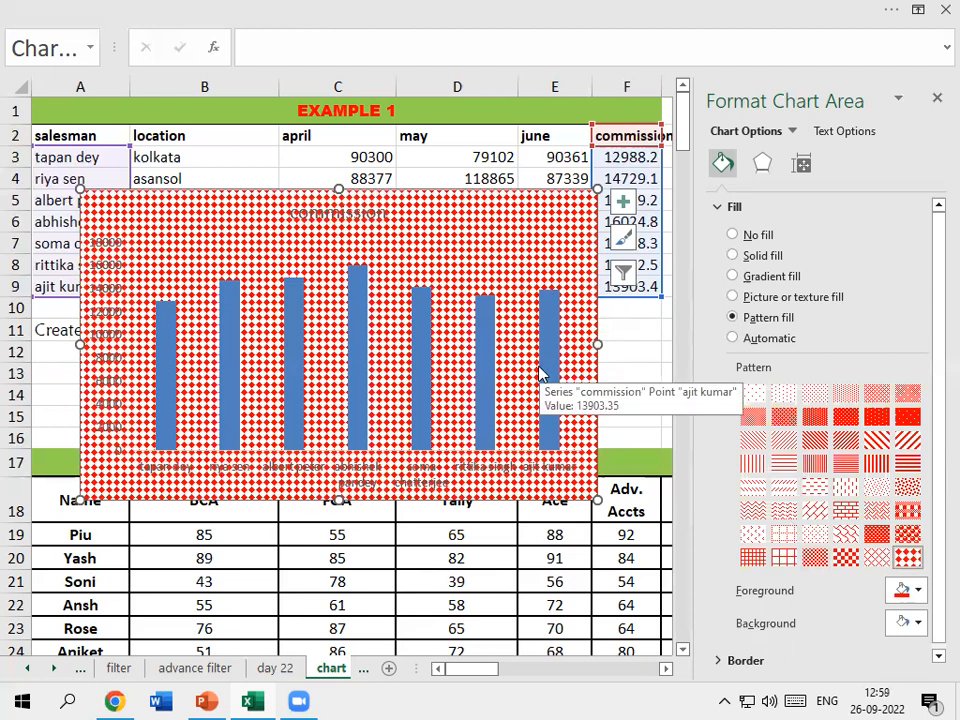
Step: Try a solid fill on the plot area and undo it, try no fill and solid fill, and apply a gradient fill
click(470, 250)
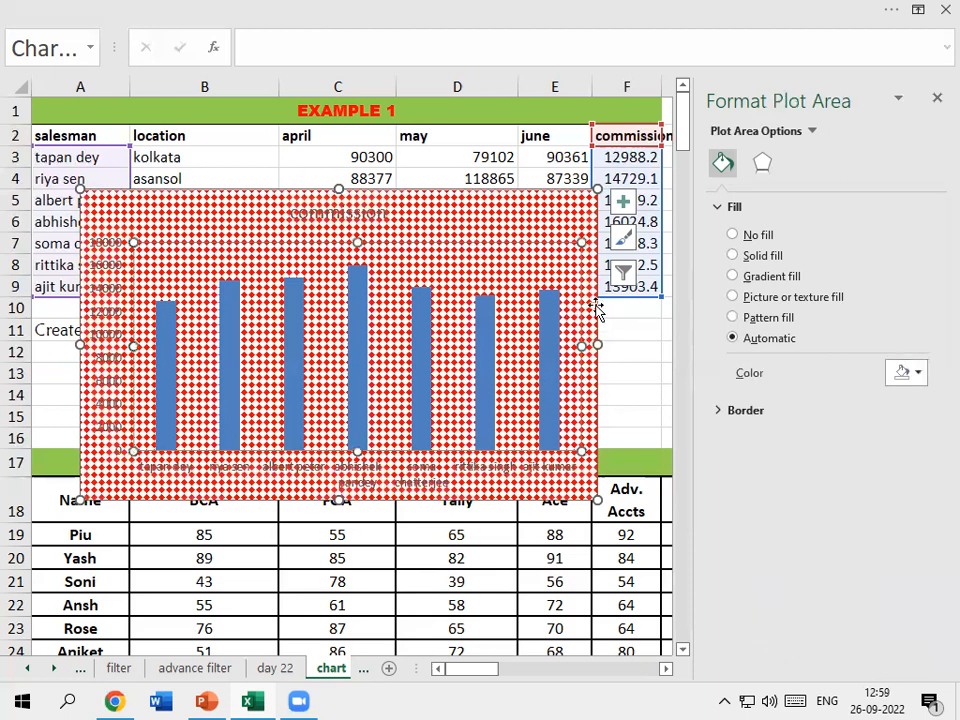
click(740, 255)
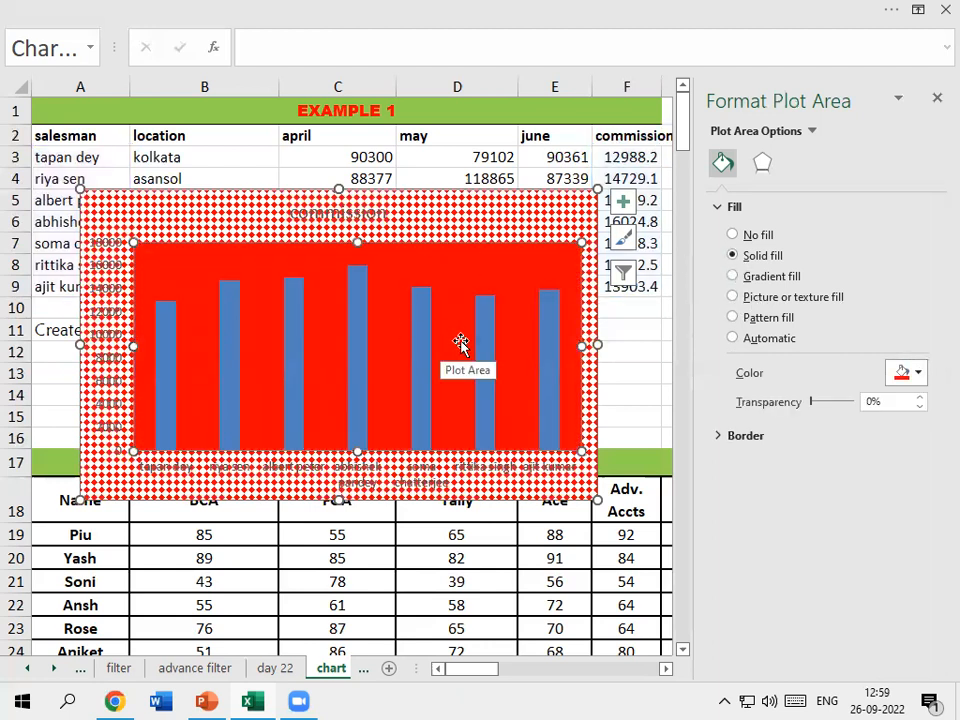
key(ctrl+z)
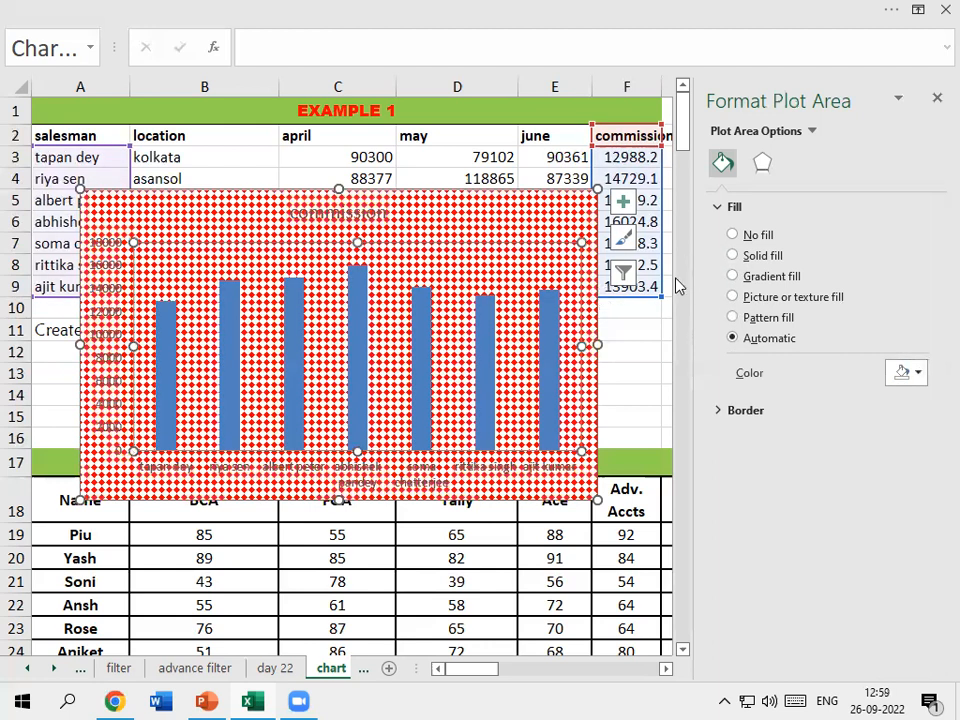
click(733, 235)
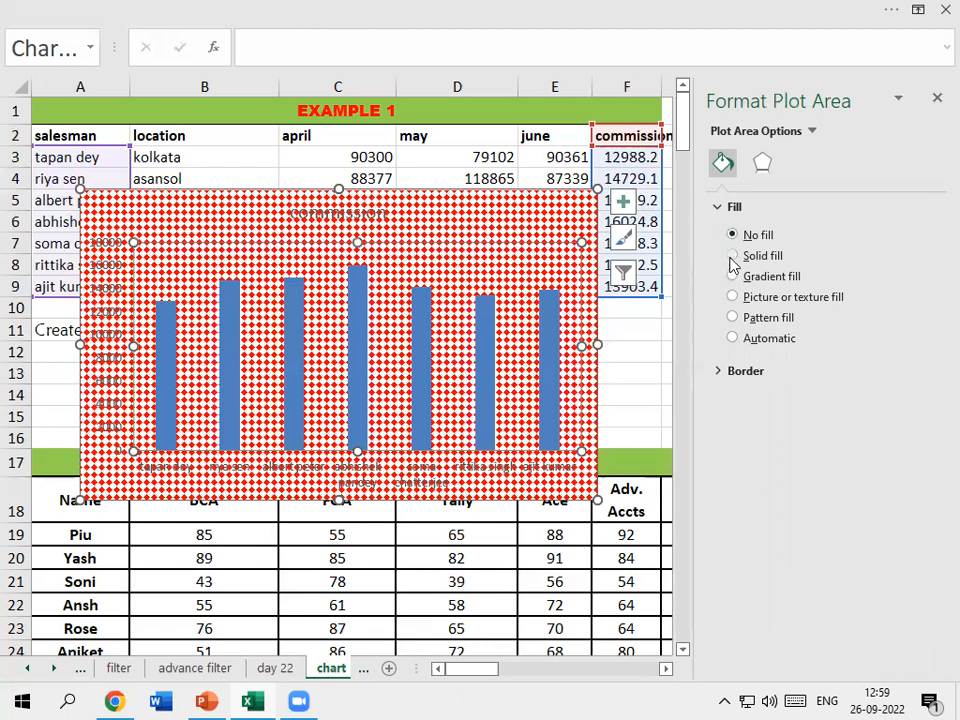
click(732, 256)
click(732, 277)
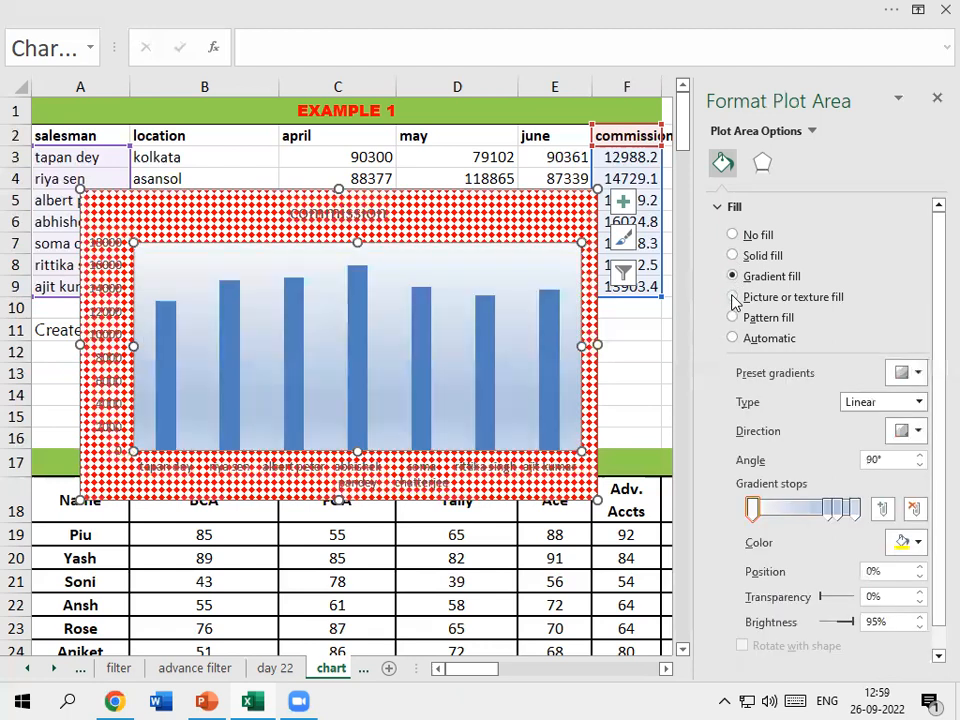
click(575, 215)
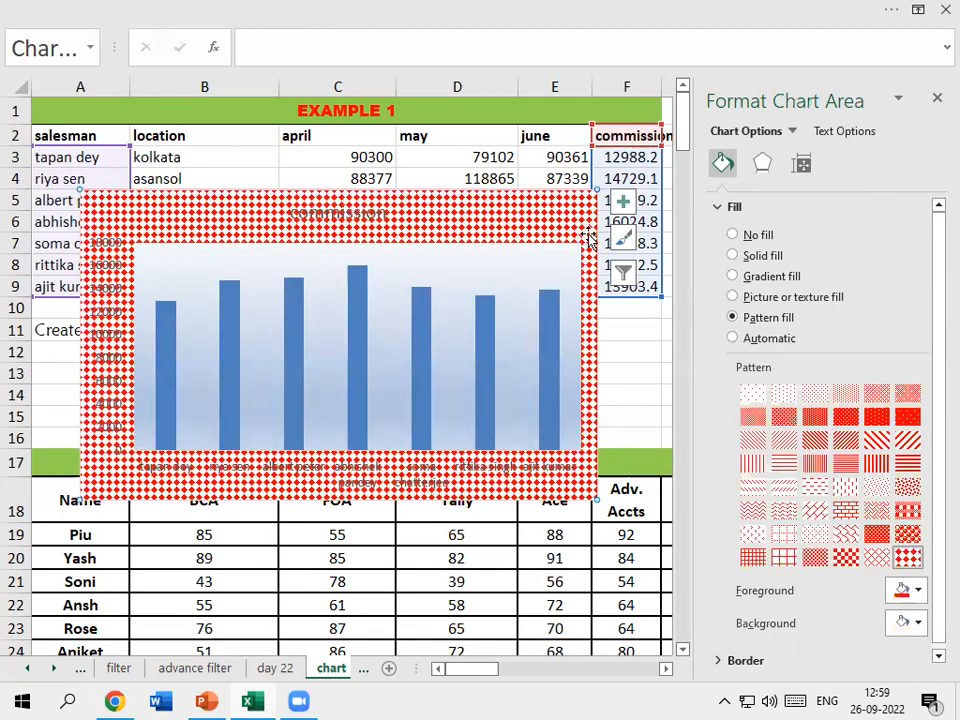
Step: Undo the plot area's gradient fill, give the chart area a solid red fill, and close the formatting options
key(ctrl+z)
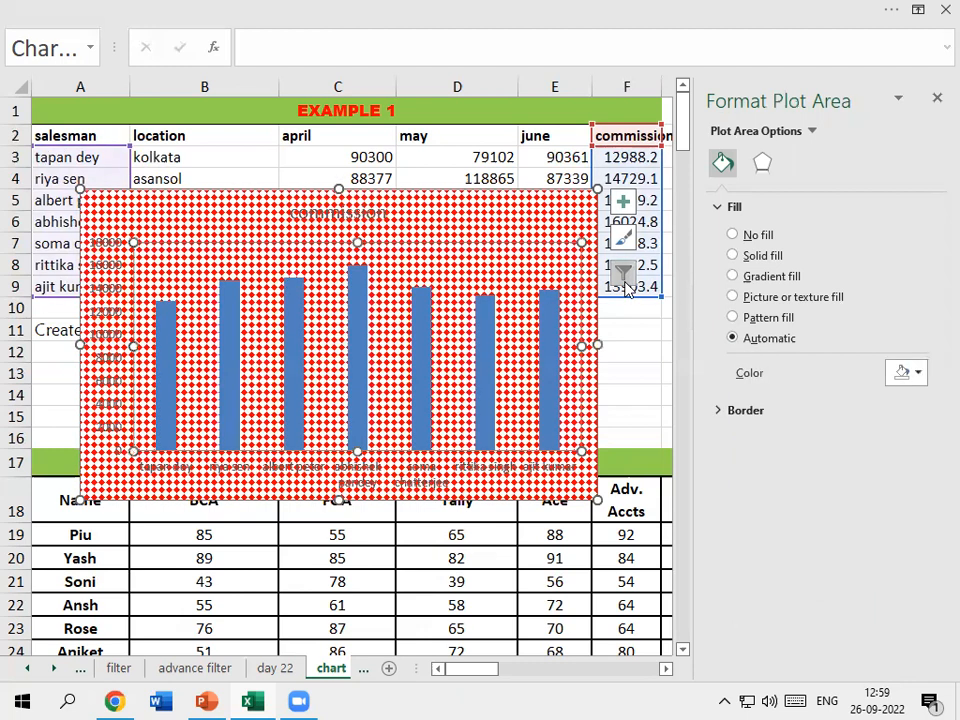
click(563, 224)
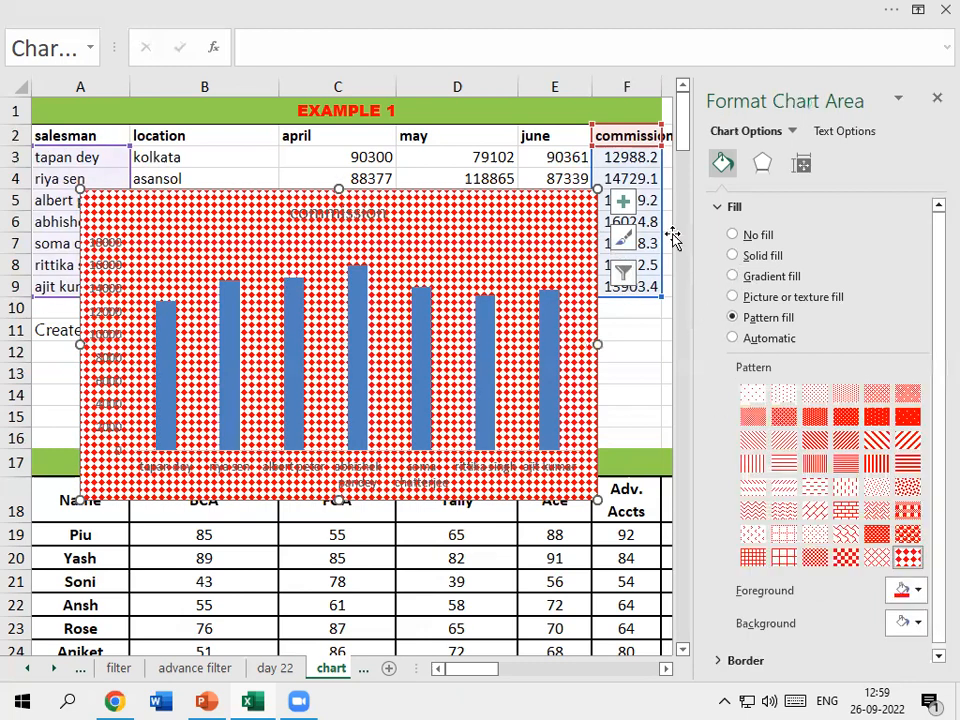
click(733, 256)
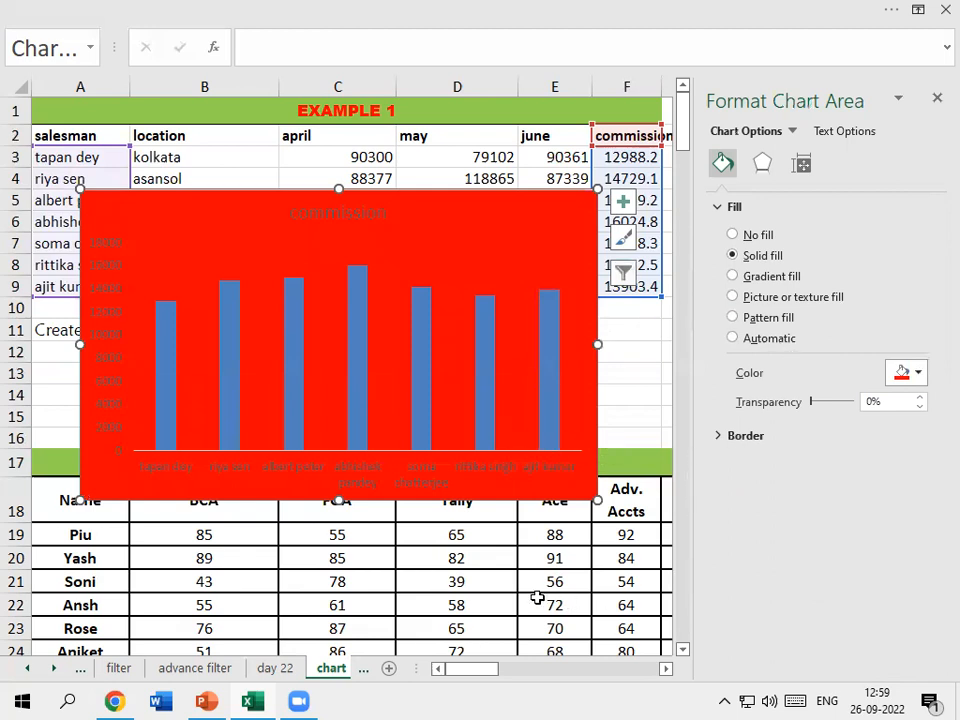
click(525, 557)
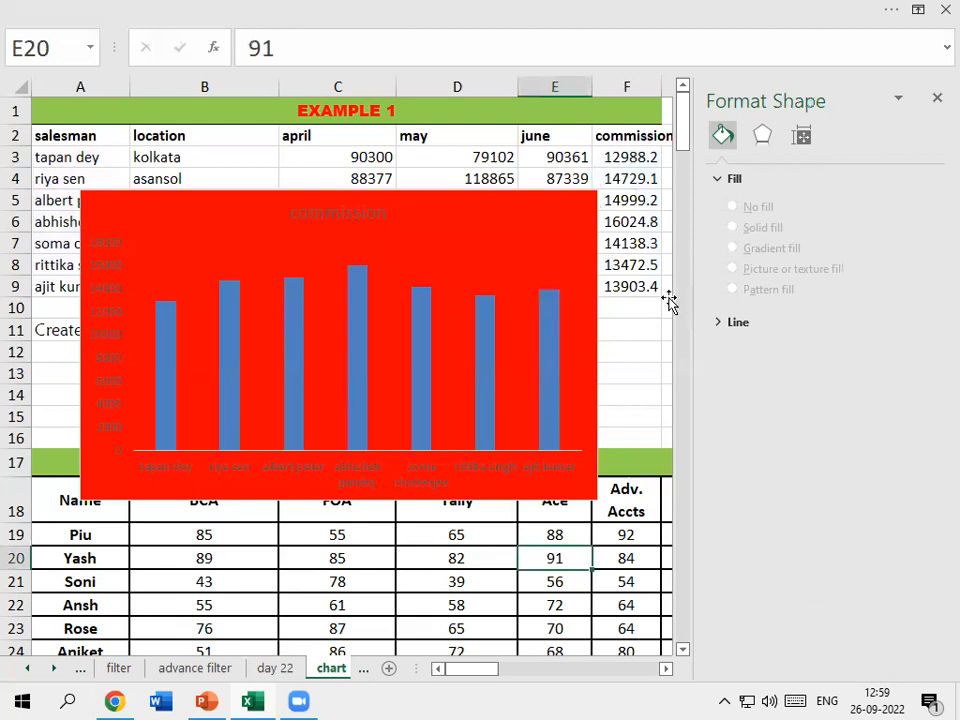
click(722, 326)
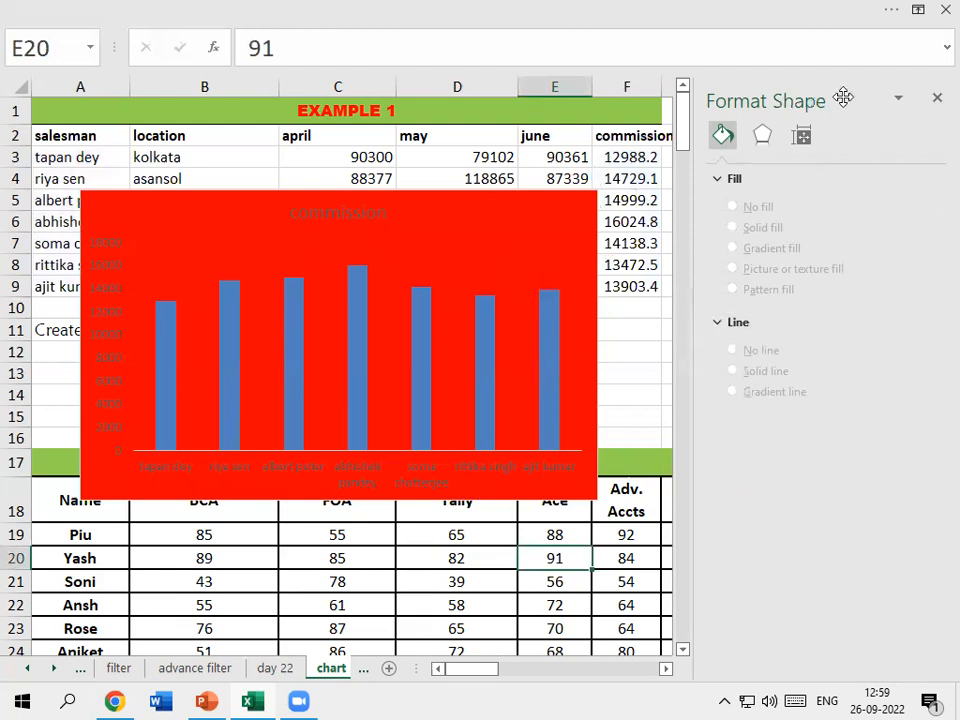
click(936, 98)
Step: Add data labels to the columns of the red commission chart
click(492, 251)
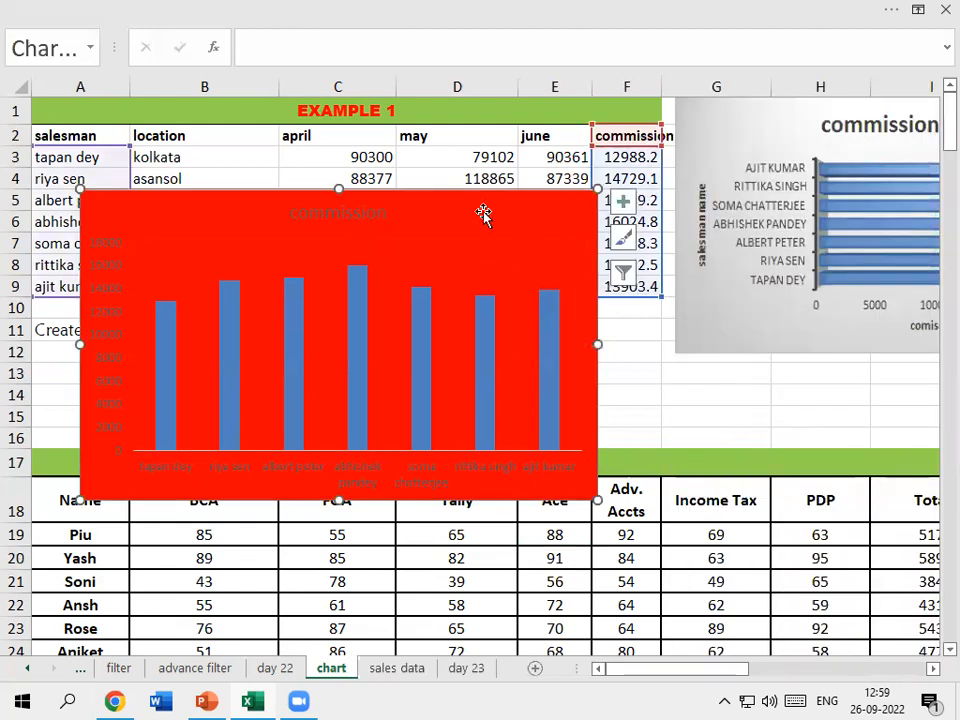
click(622, 201)
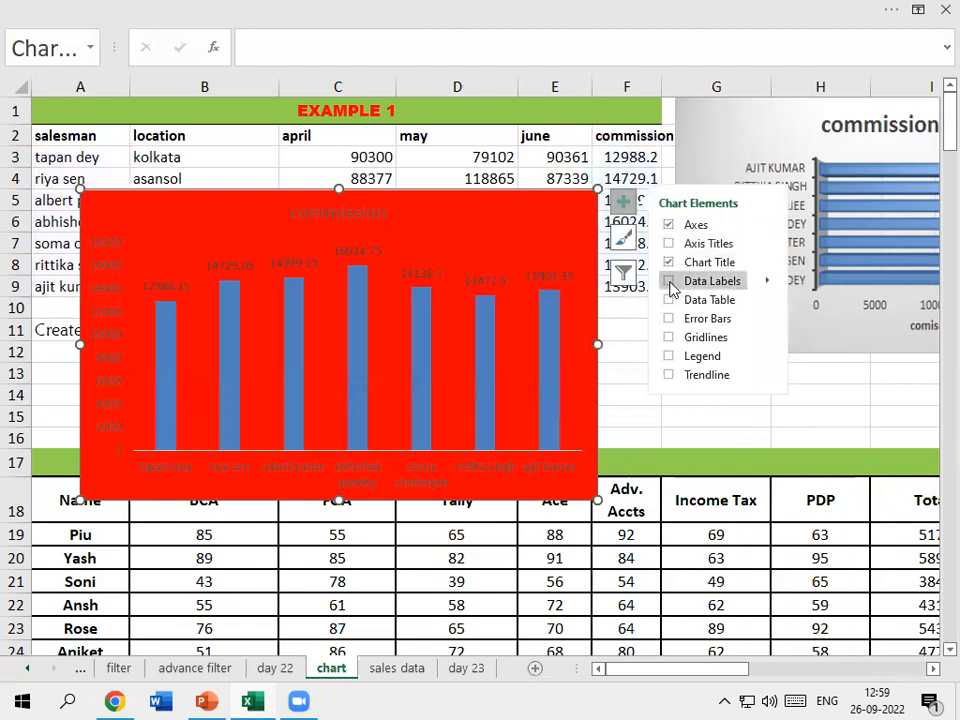
click(669, 283)
Step: Enlarge the font of the data labels several steps and shrink it back to size 10
click(468, 276)
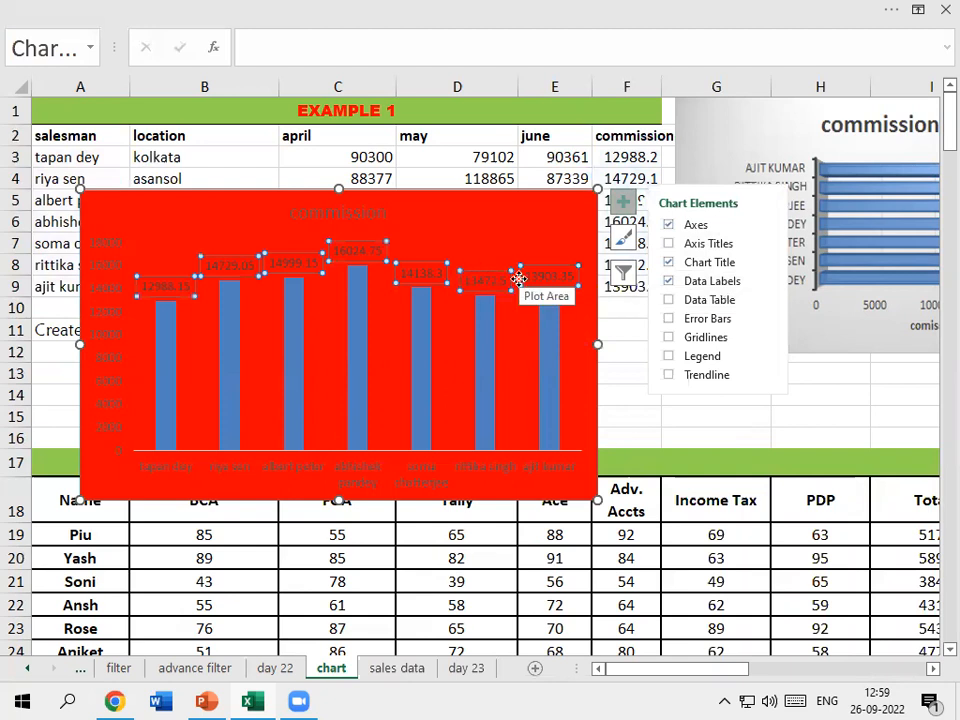
key(ctrl+shift+period)
key(ctrl+shift+period)
key(ctrl+shift+period)
key(ctrl+shift+period)
key(ctrl+shift+period)
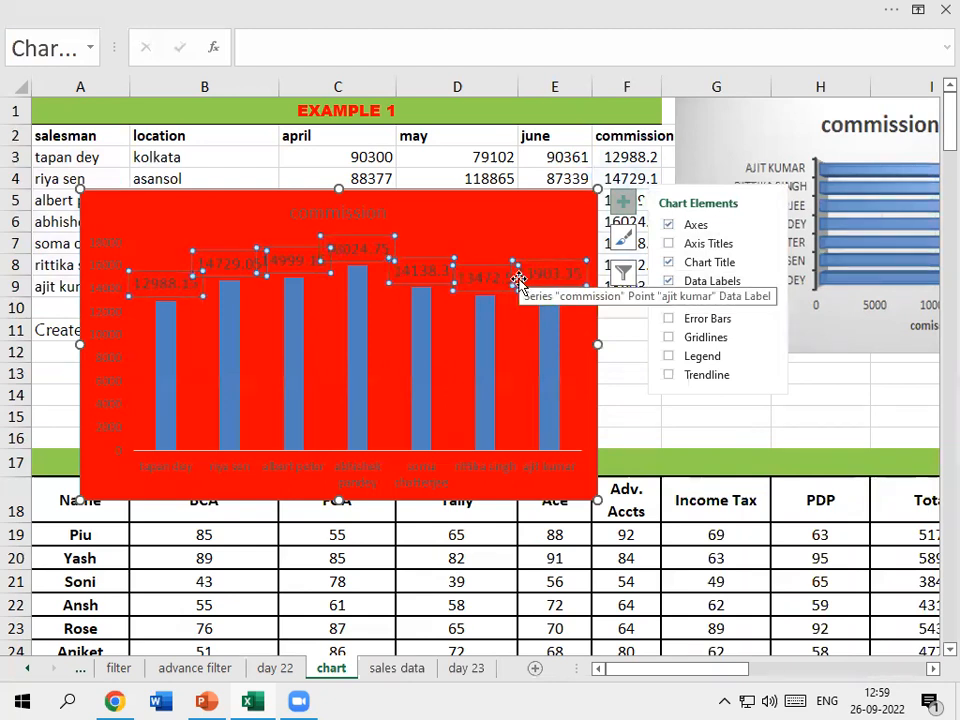
key(ctrl+shift+comma)
key(ctrl+shift+comma)
key(ctrl+shift+comma)
key(ctrl+shift+comma)
key(ctrl+shift+comma)
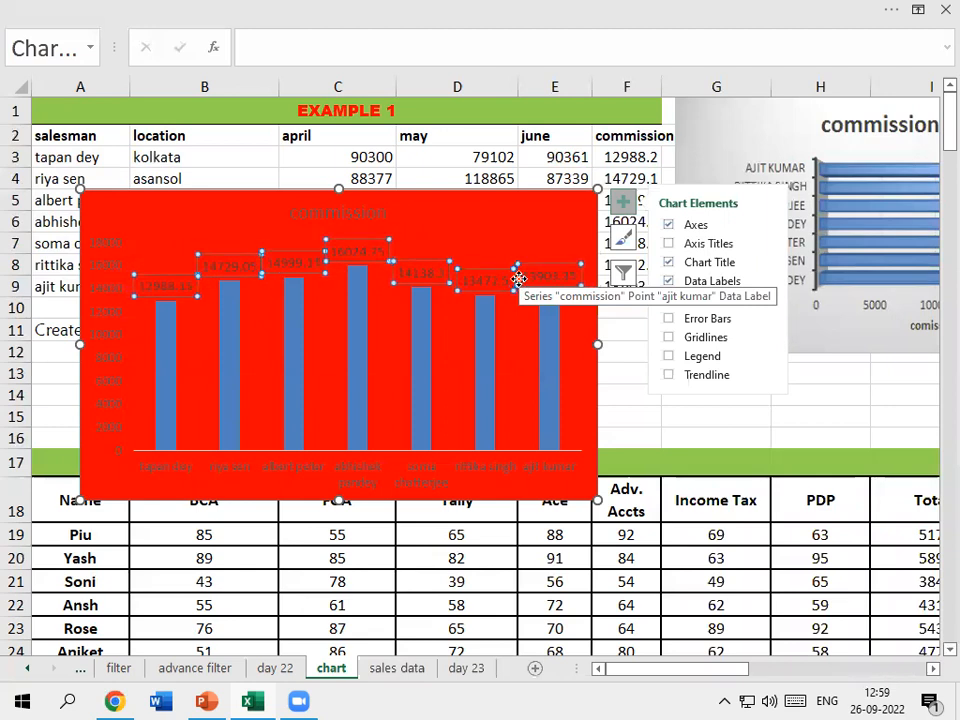
click(570, 349)
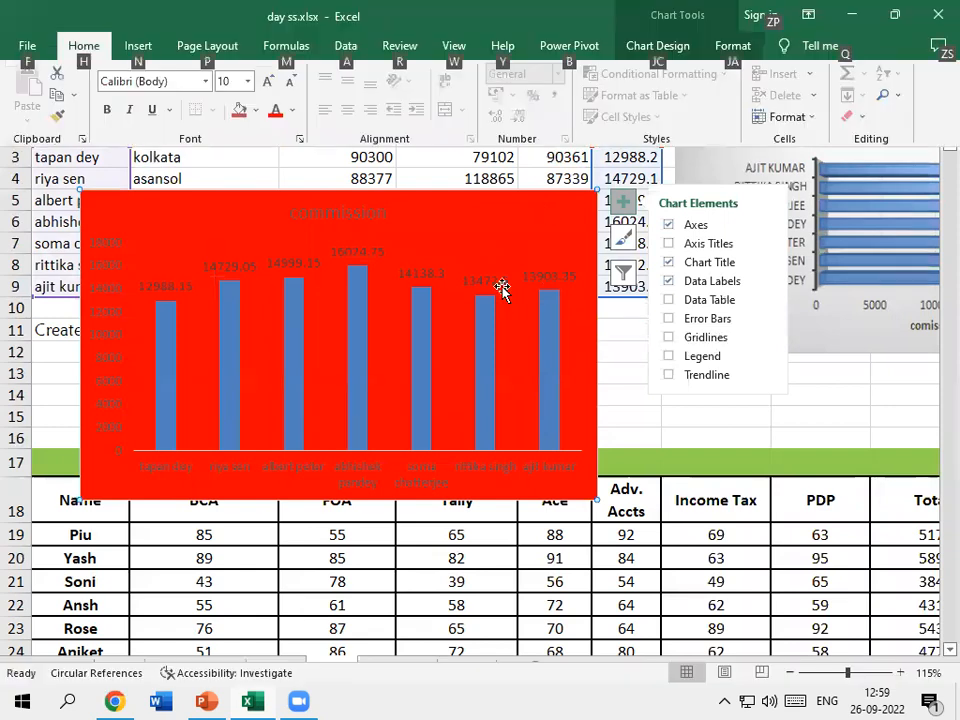
click(500, 283)
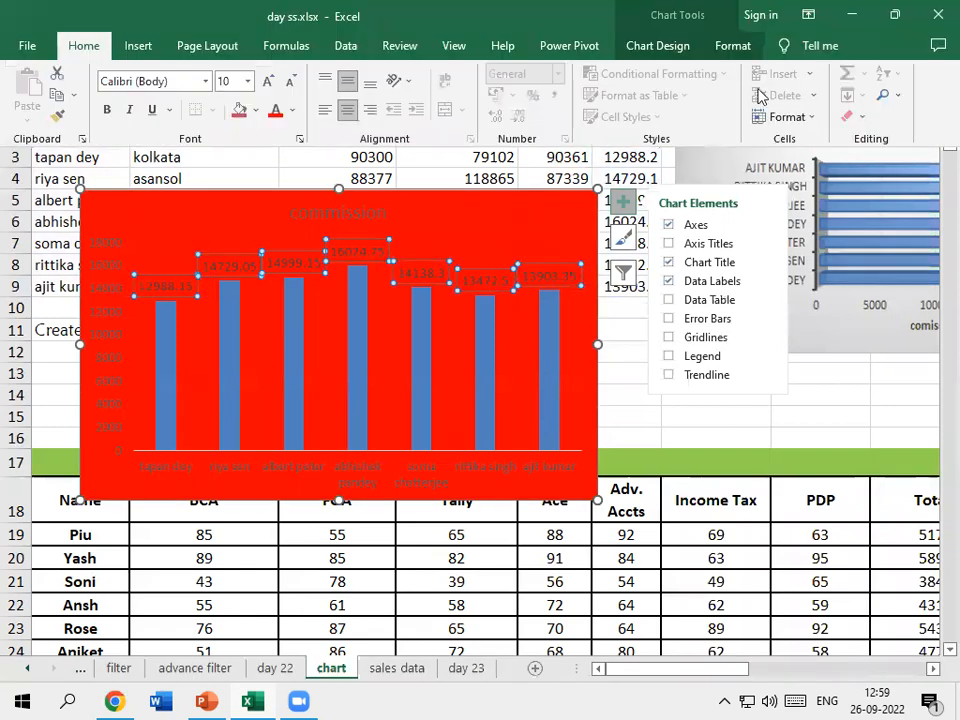
key(alt)
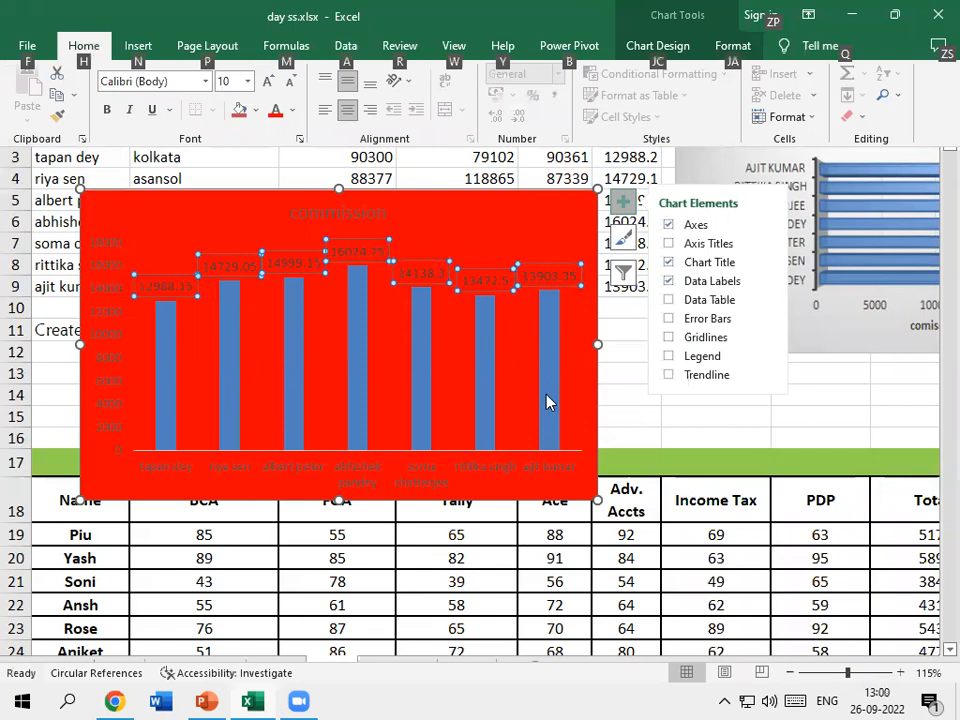
click(533, 230)
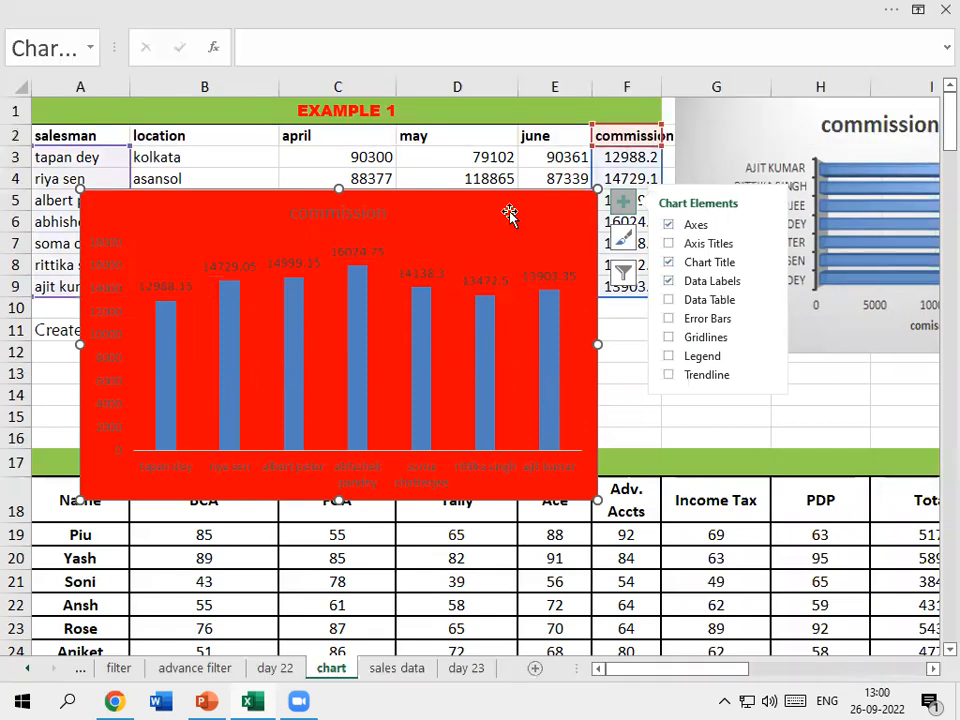
key(alt)
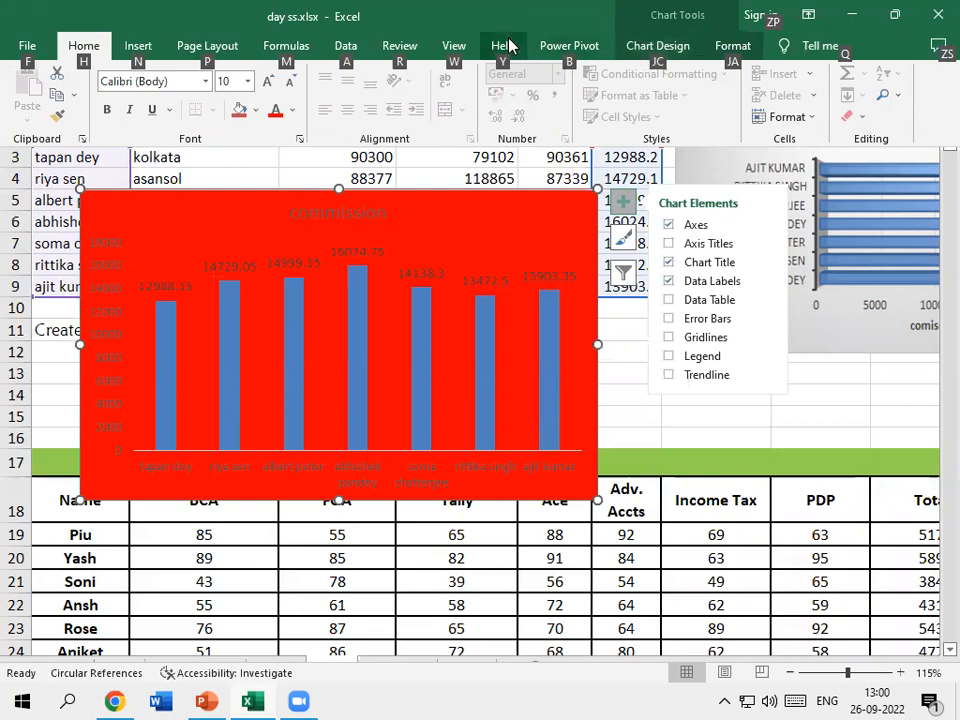
click(593, 50)
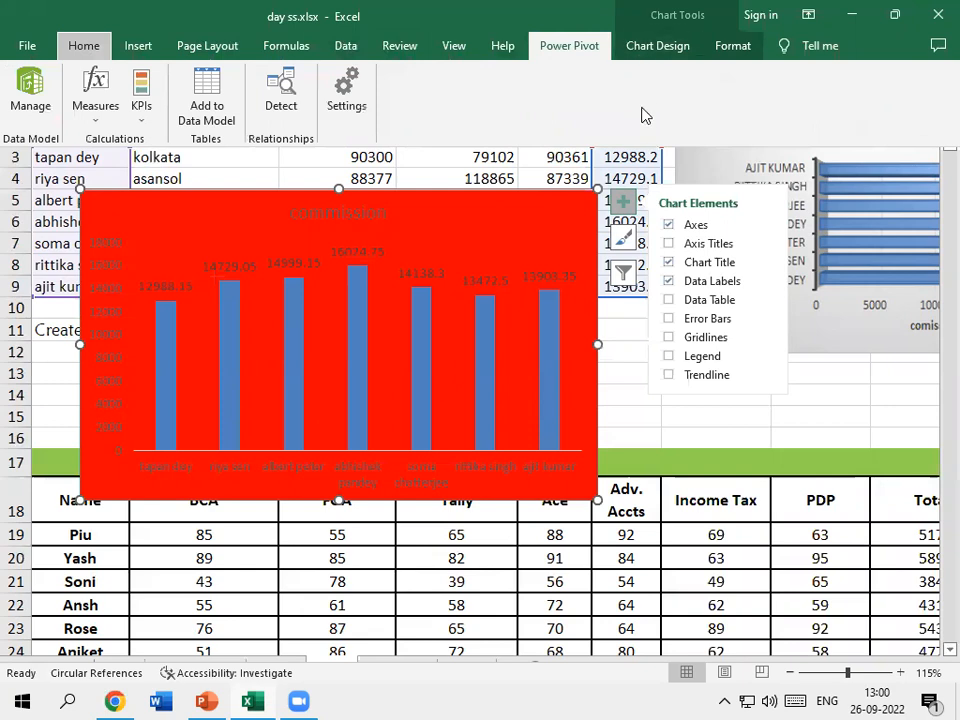
Step: Add a legend to the commission chart
click(684, 357)
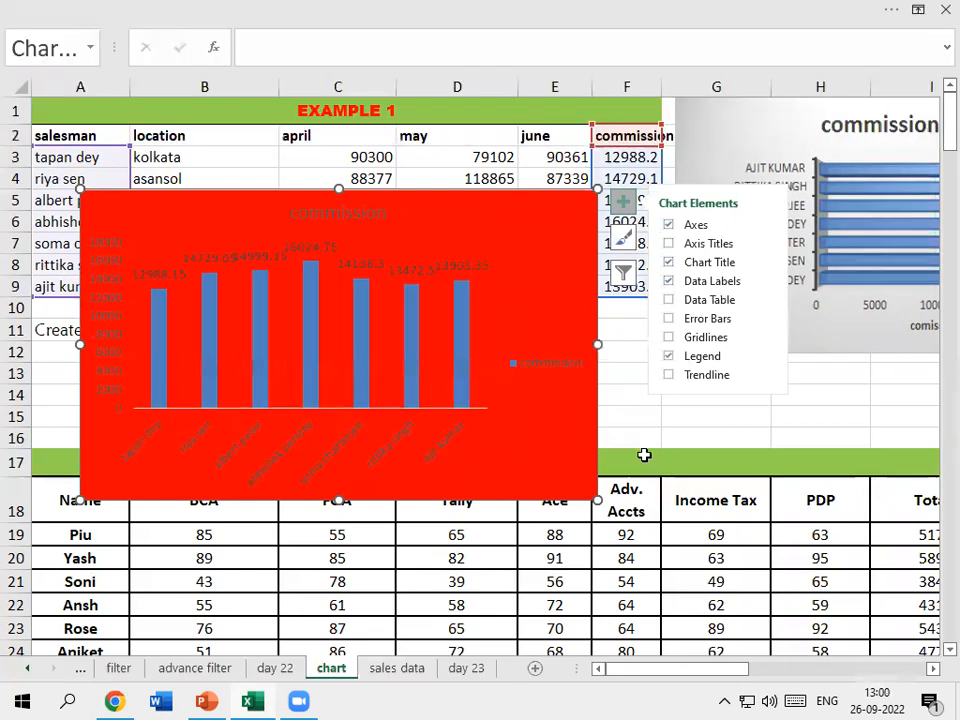
click(645, 599)
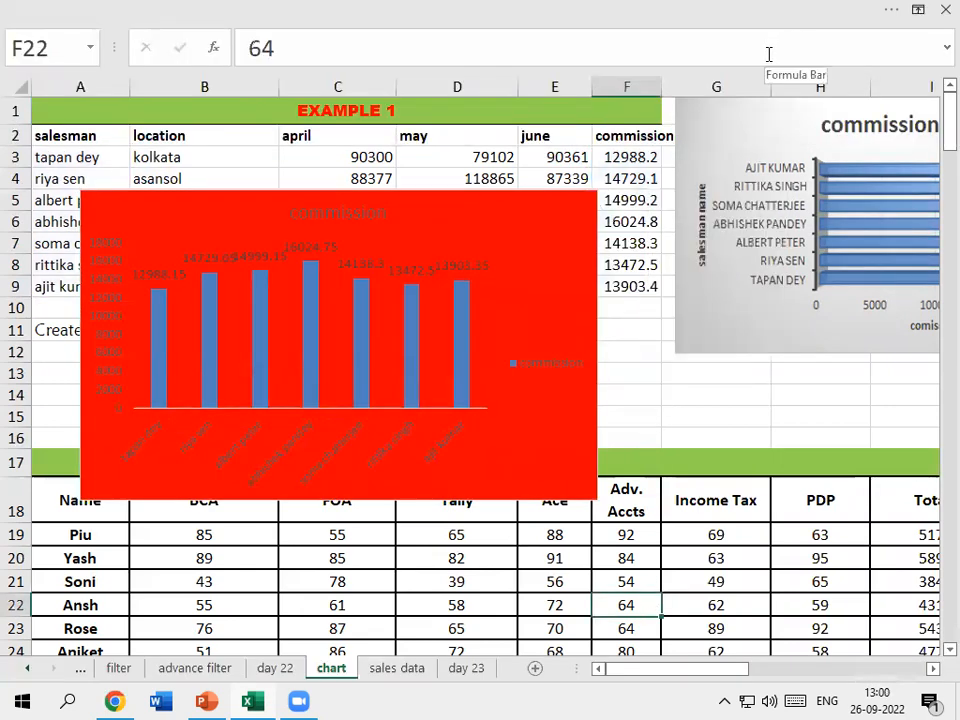
key(alt)
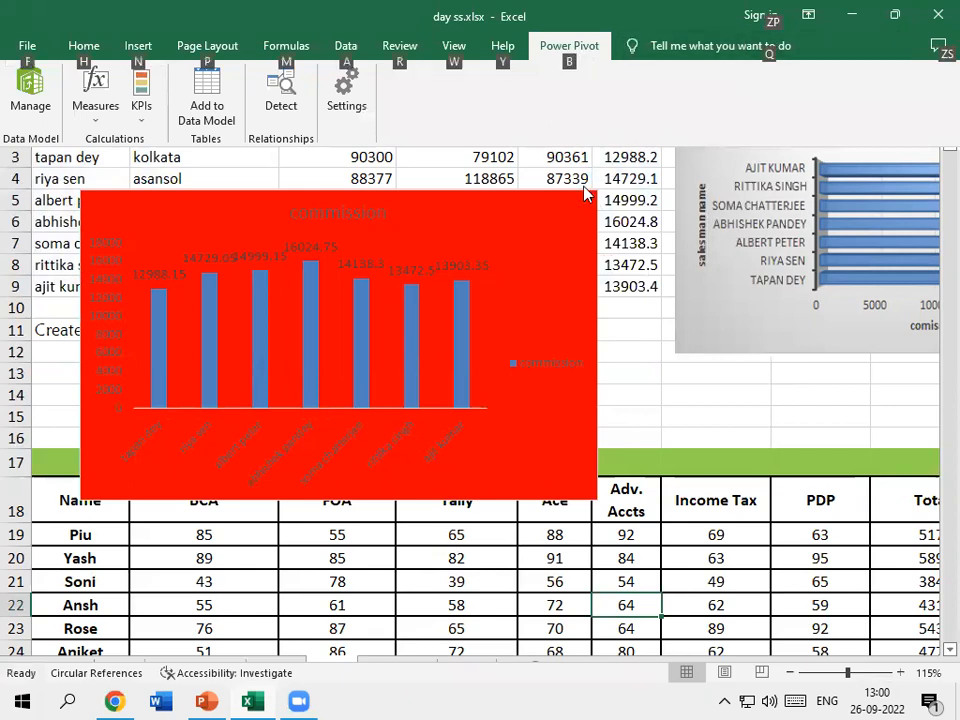
click(559, 243)
click(568, 238)
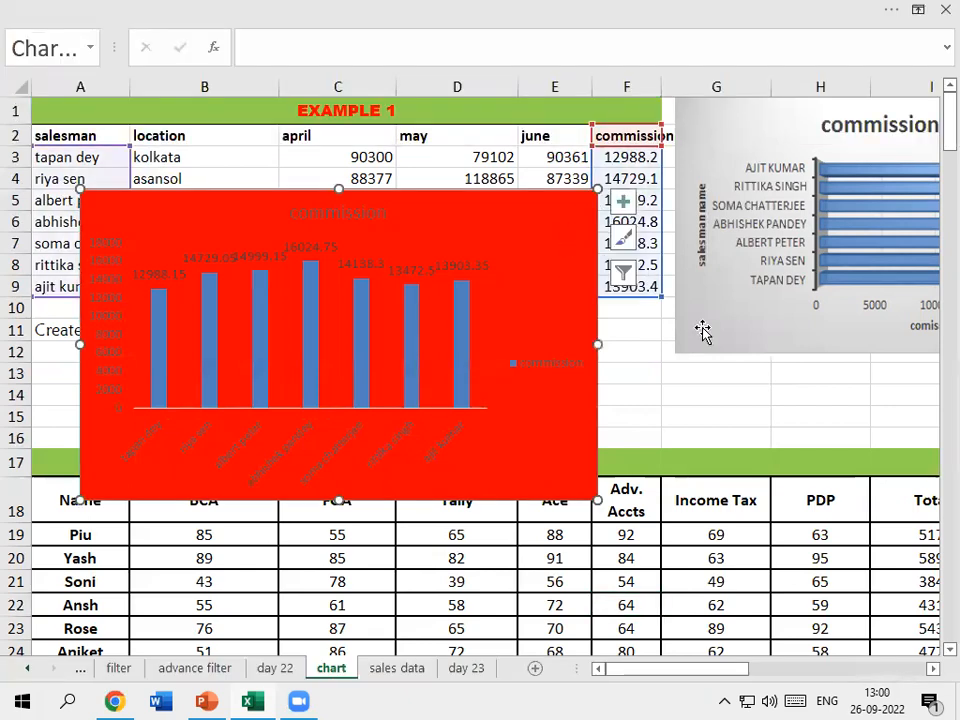
key(alt)
key(alt)
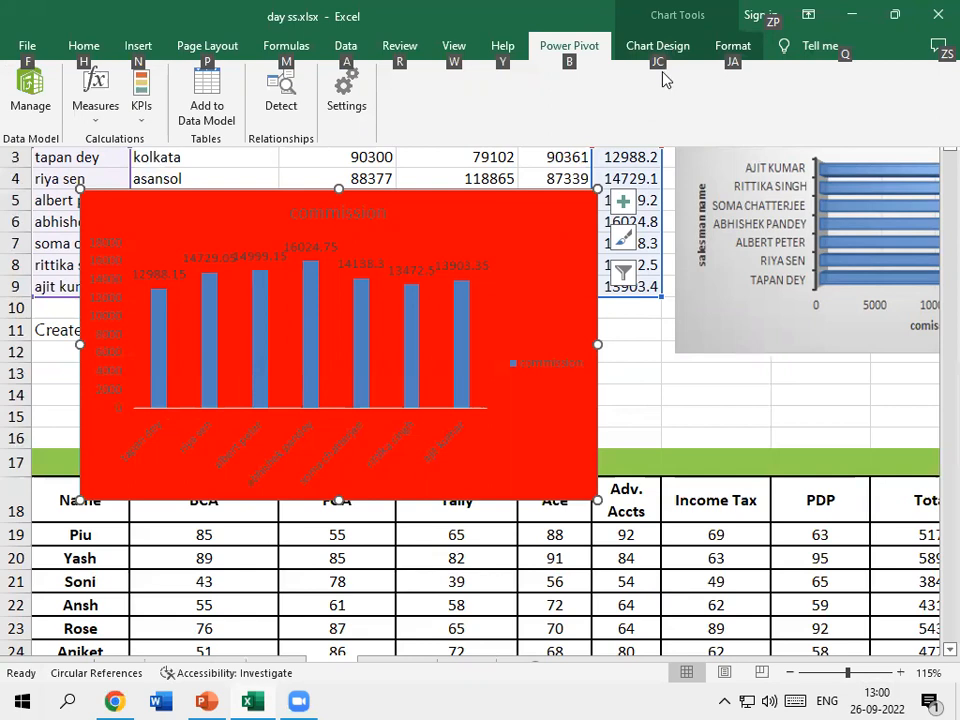
click(598, 575)
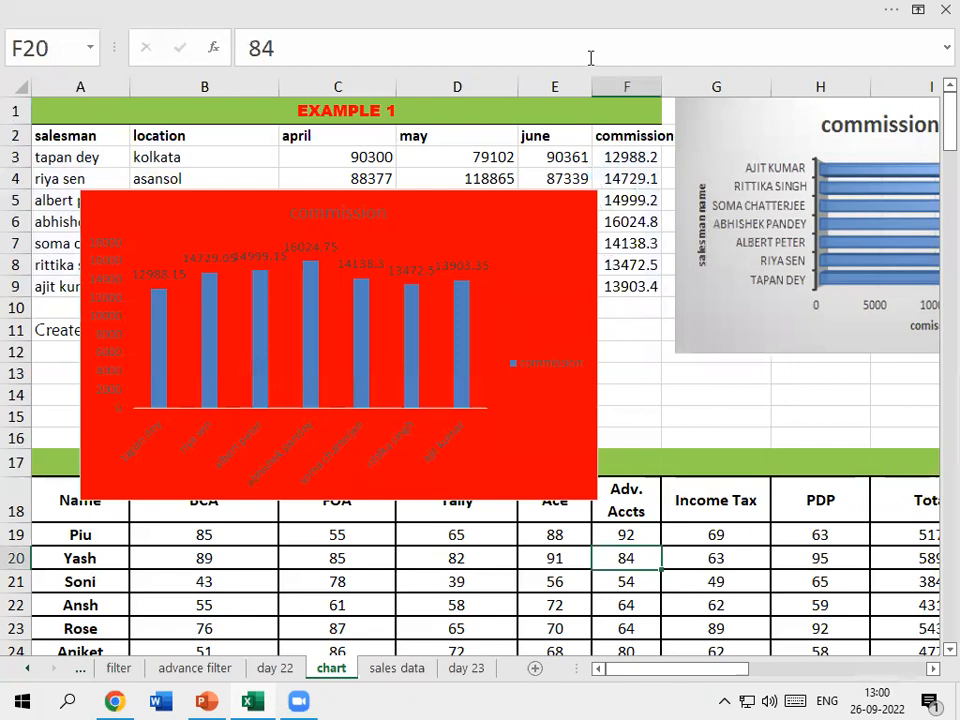
key(alt)
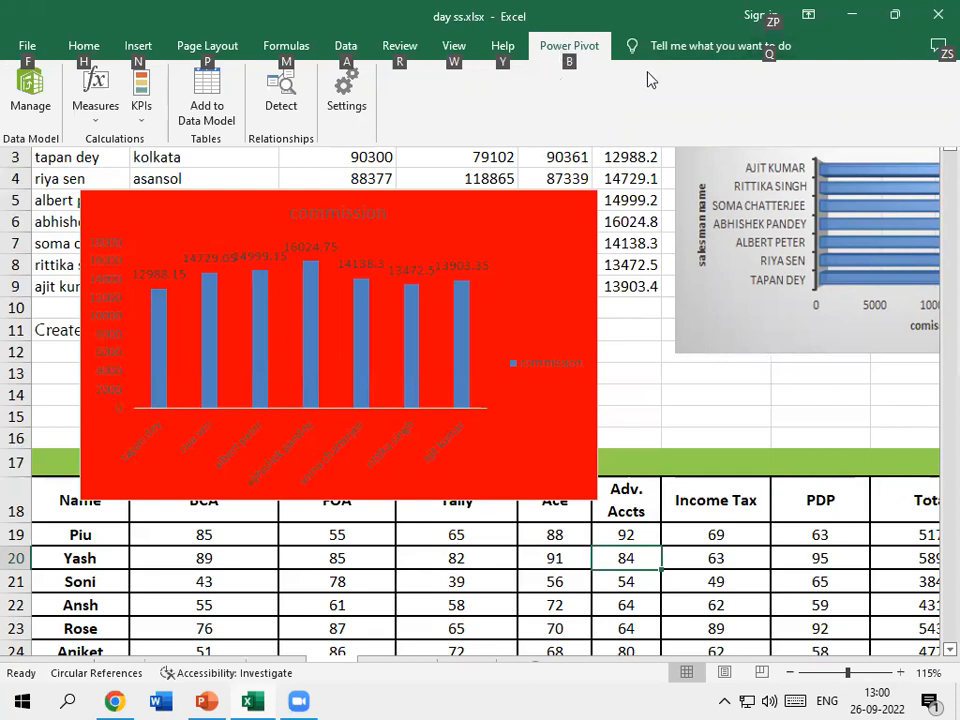
Step: Apply the dark grey chart style with bevelled blue columns and light text to the commission chart
click(547, 257)
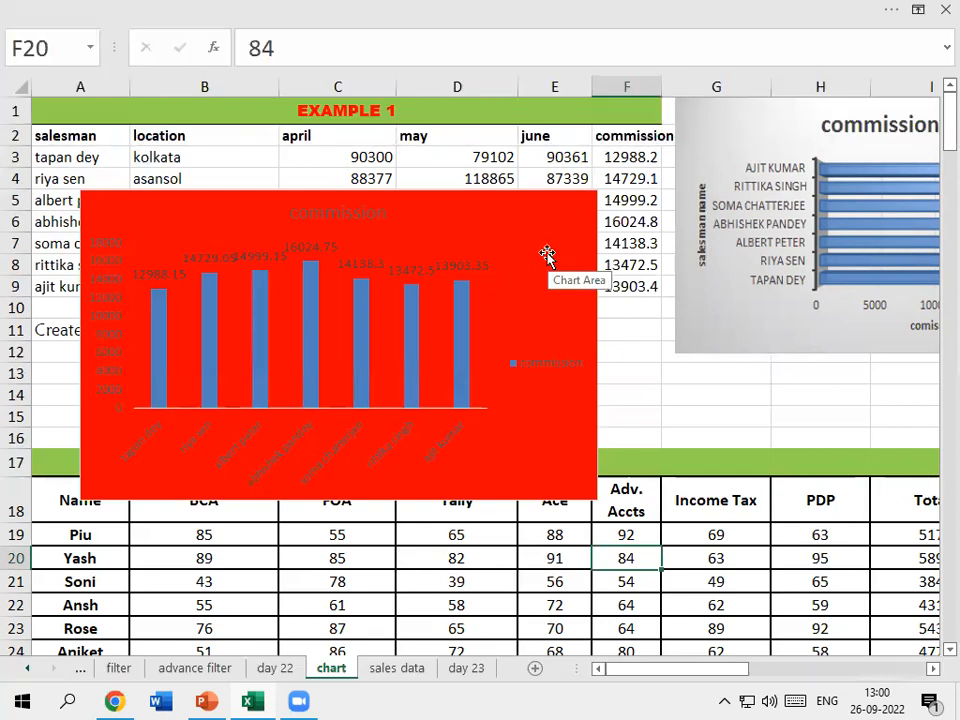
click(547, 257)
key(alt)
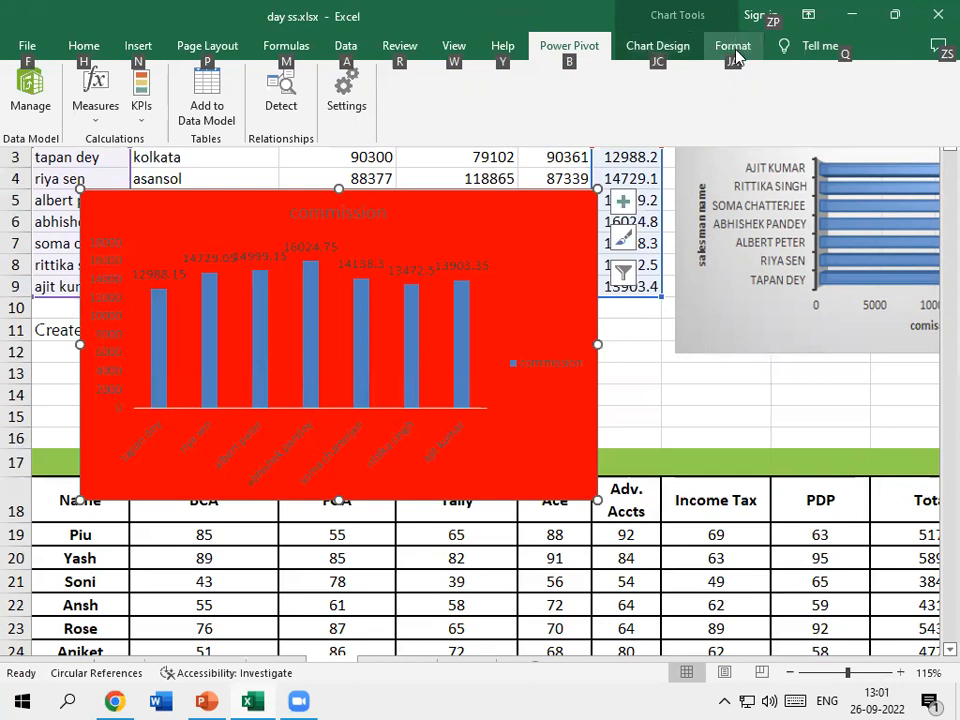
click(670, 48)
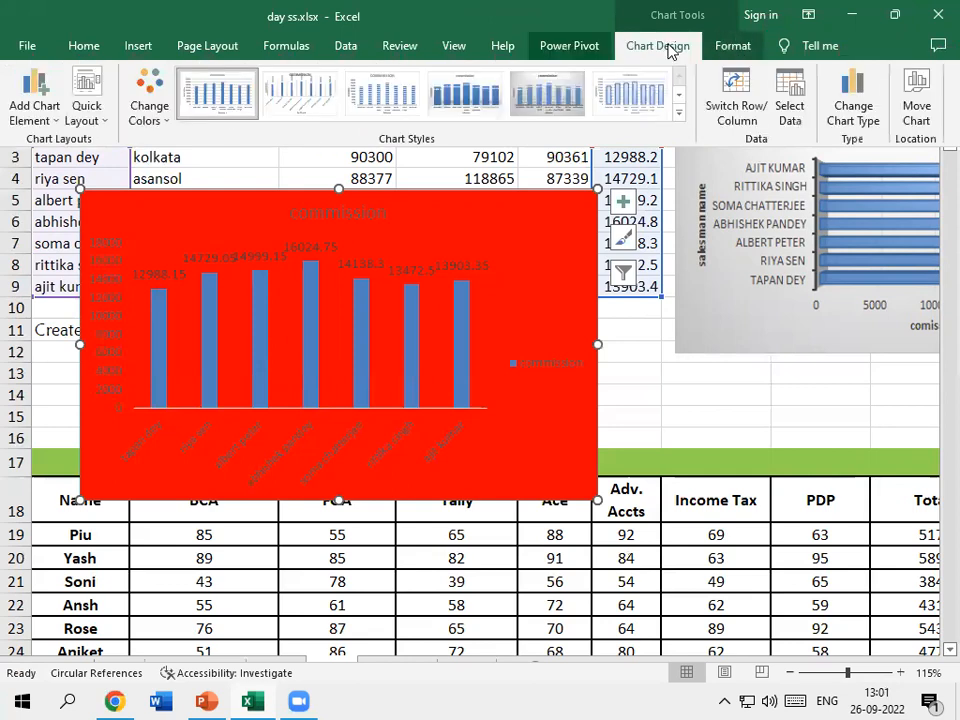
click(679, 119)
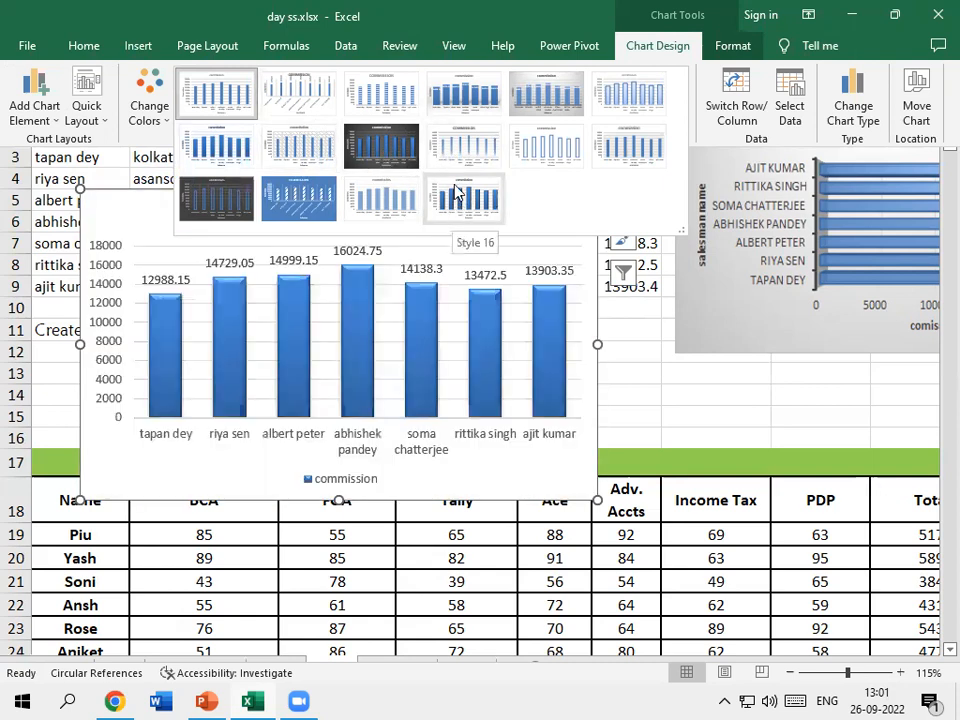
click(366, 155)
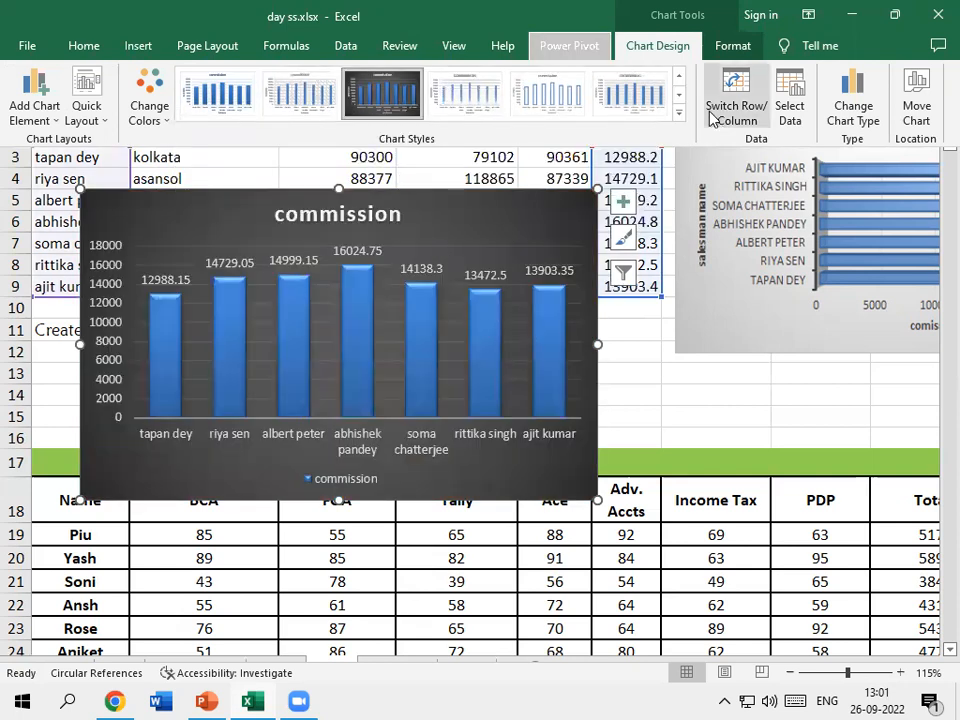
Step: Switch the chart's rows and columns so each salesman is a separate series, and choose the first Colorful palette
click(679, 112)
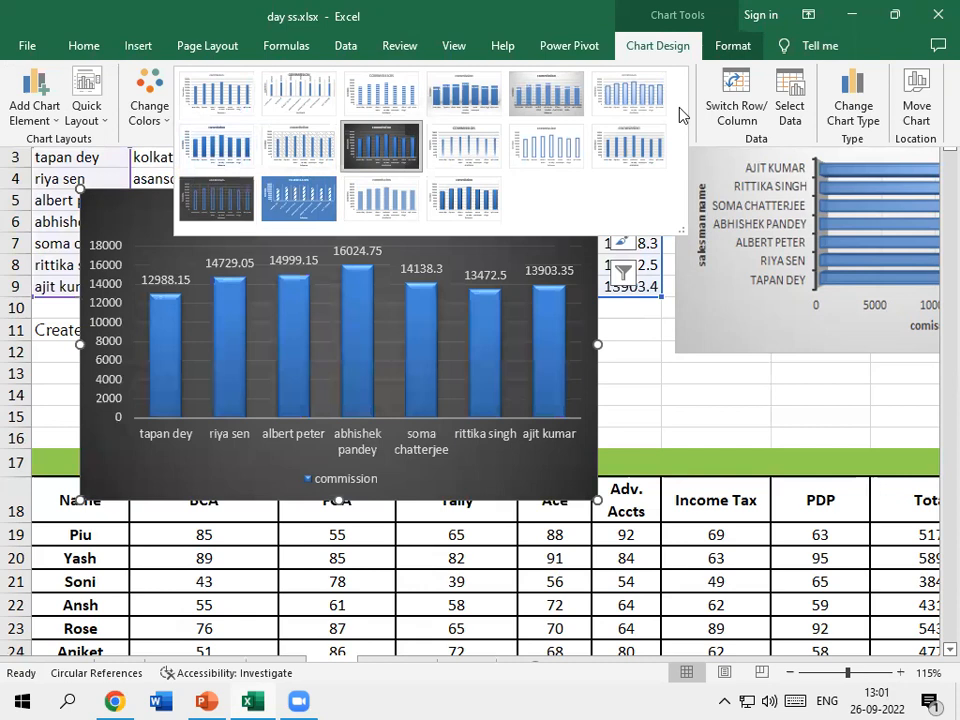
click(716, 124)
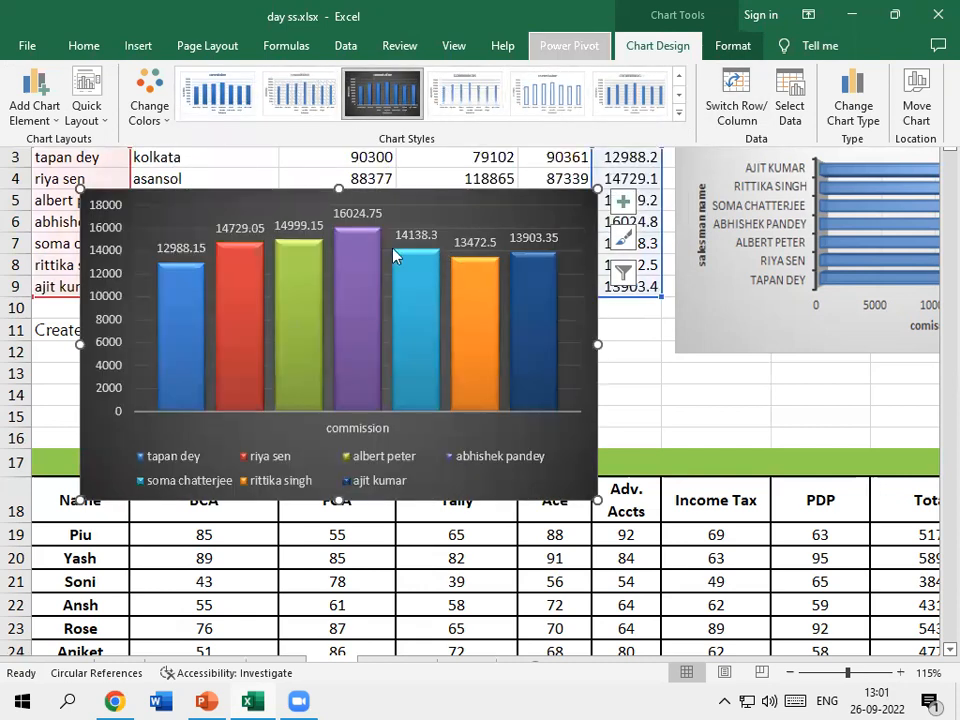
click(152, 112)
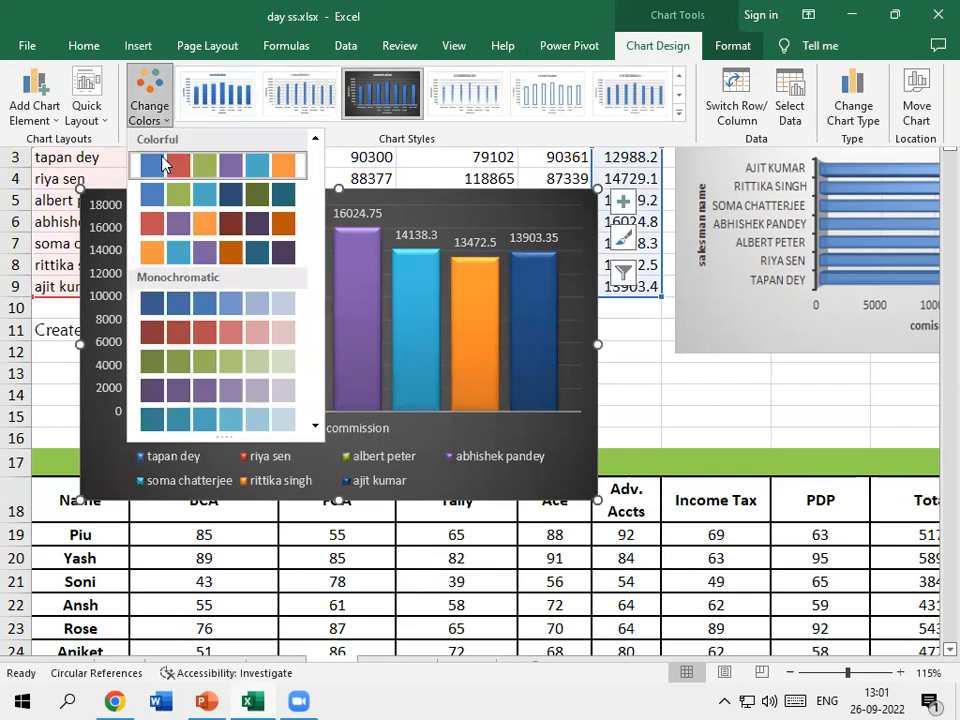
click(183, 170)
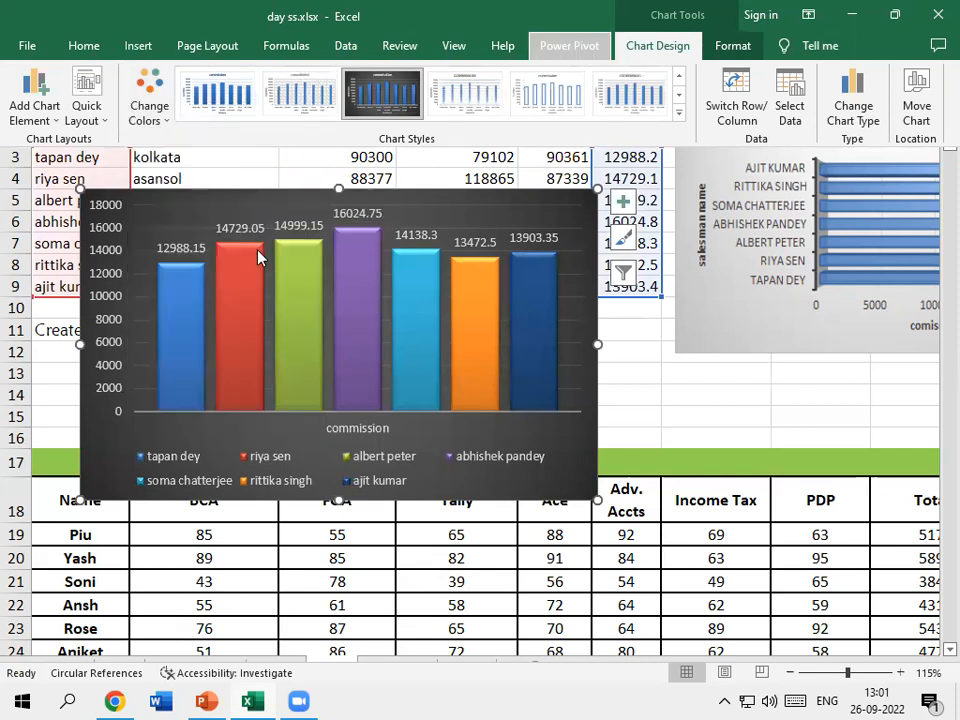
Step: Open the series formatting options for the red column and select the first three columns individually
click(236, 293)
double_click(237, 295)
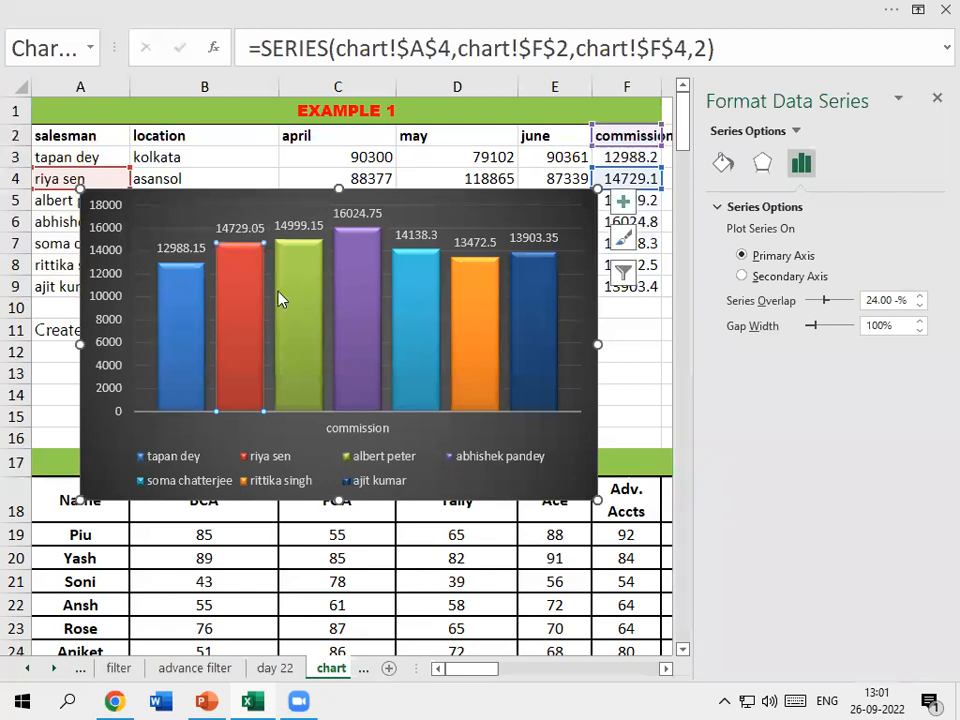
click(251, 294)
click(305, 303)
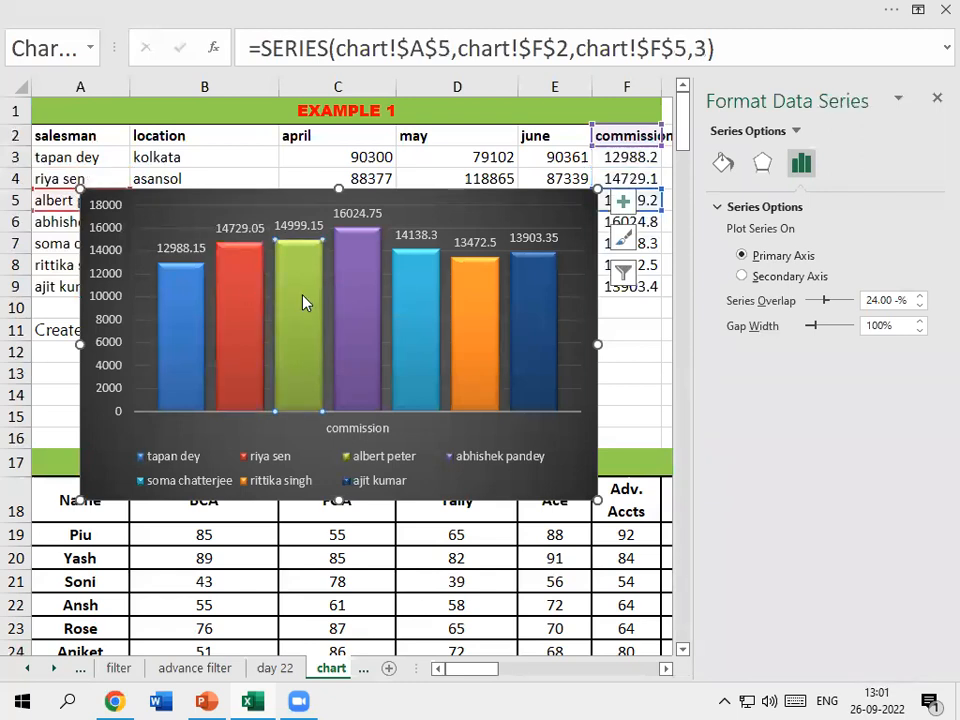
click(229, 294)
click(191, 297)
click(248, 311)
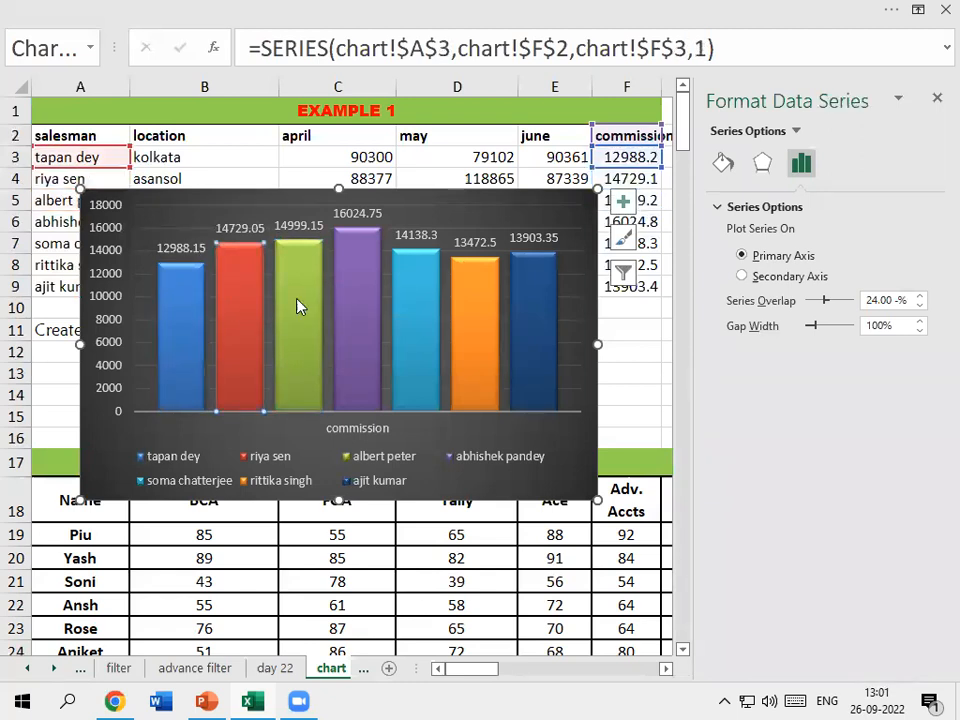
Step: Fill the third column of the commission chart with standard dark blue
click(291, 294)
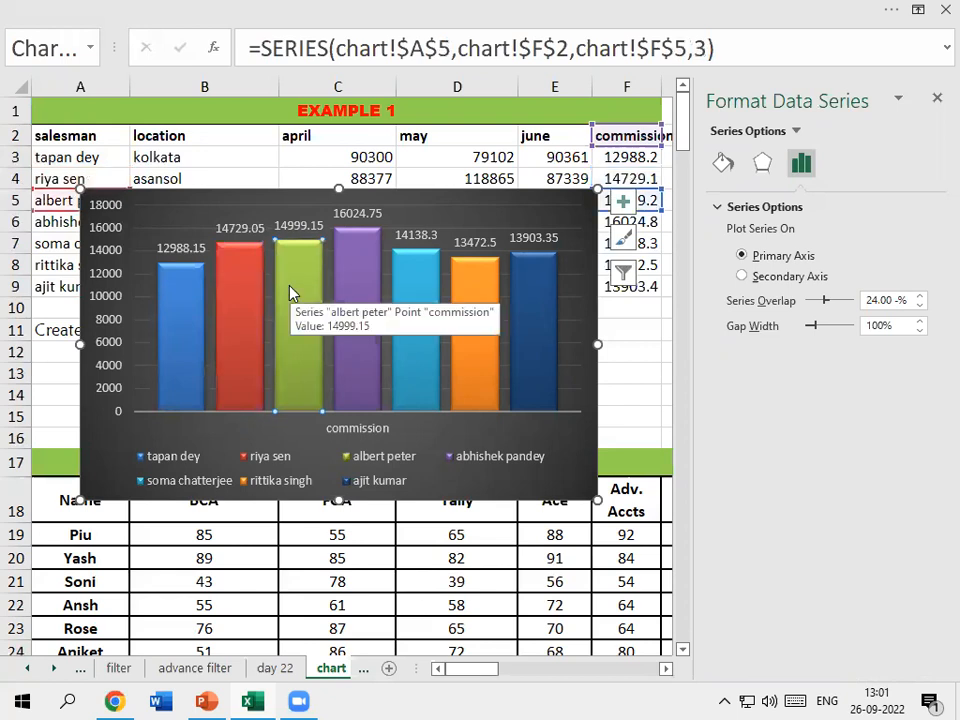
key(alt)
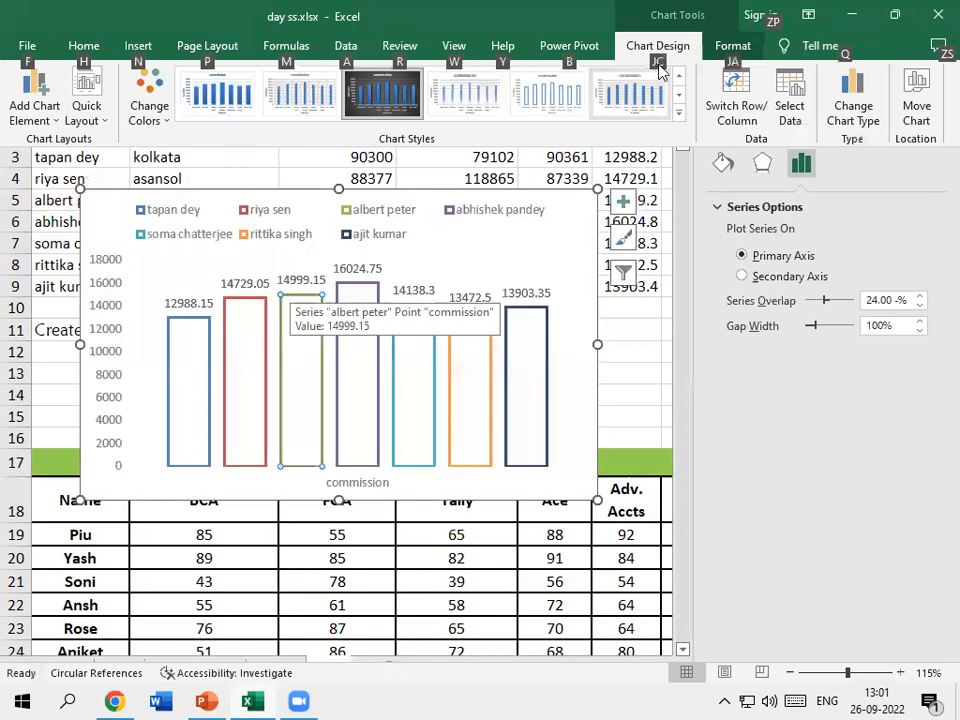
click(730, 46)
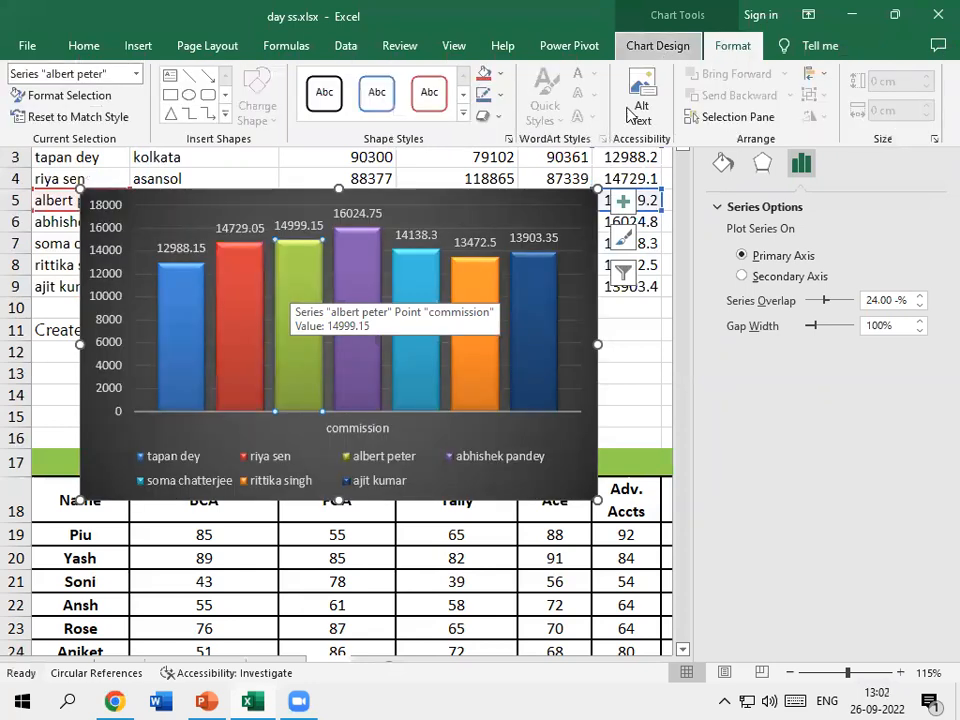
click(501, 76)
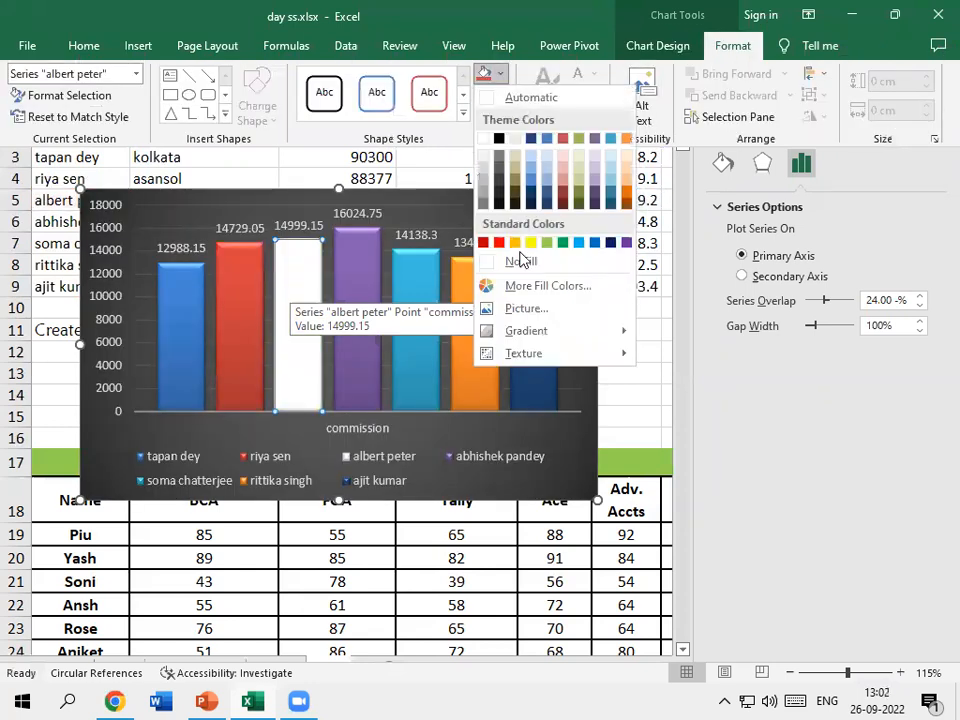
click(611, 242)
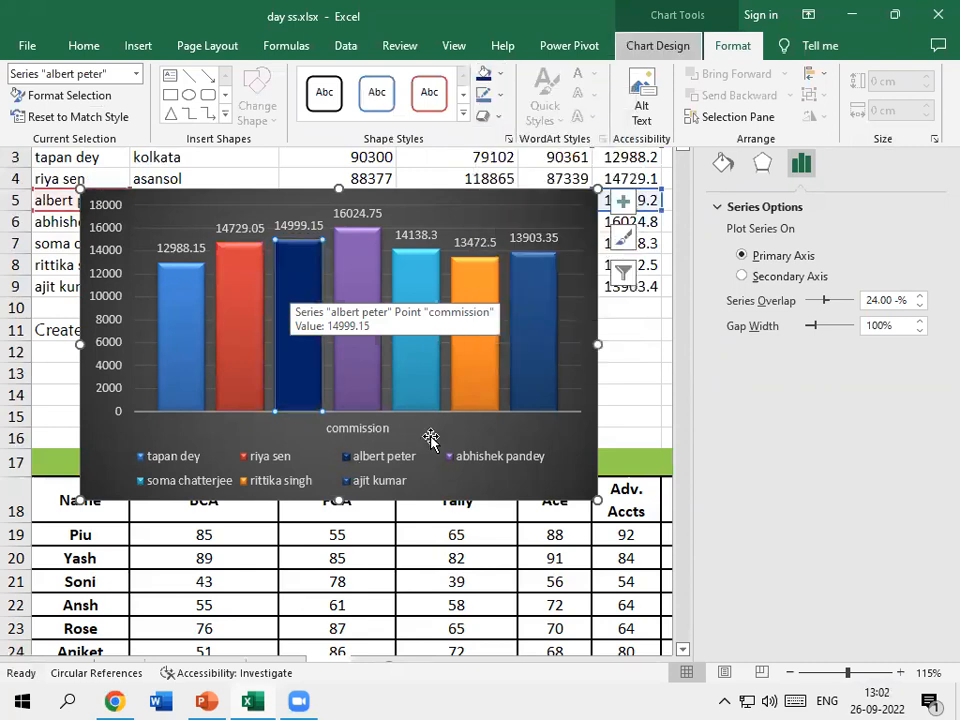
Step: Fill the first column of the commission chart with standard yellow
click(189, 337)
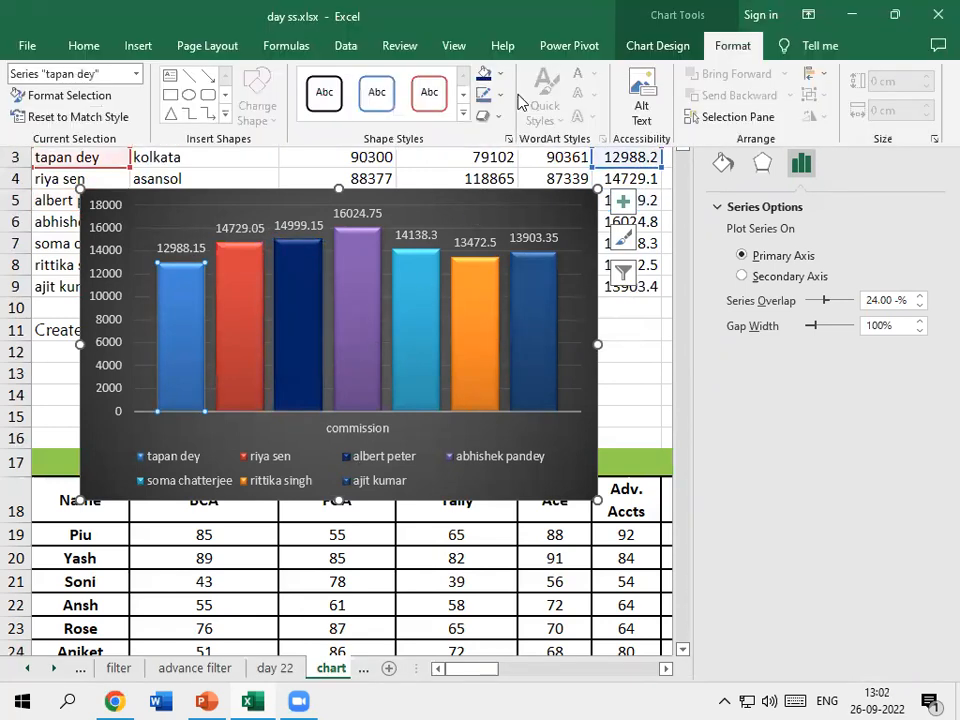
click(499, 74)
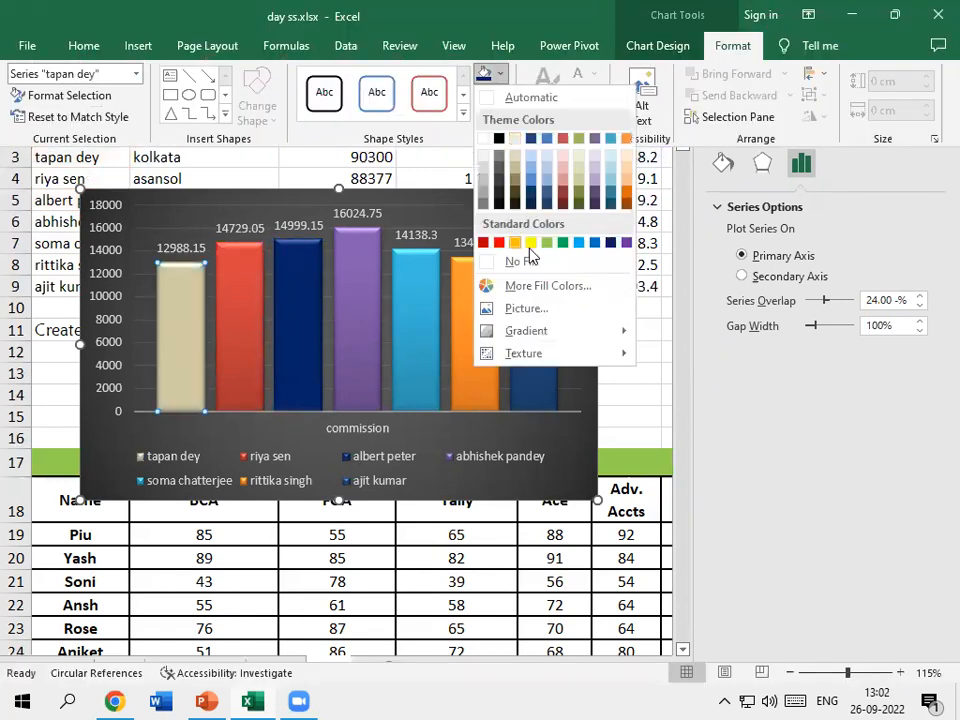
click(531, 243)
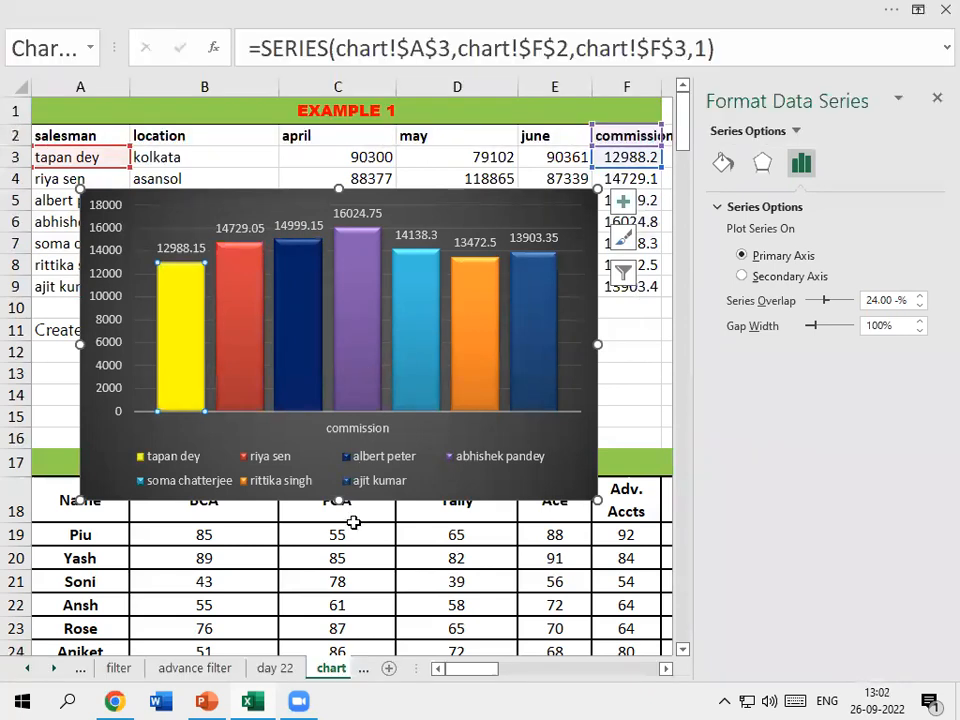
Step: Fill the last column of the commission chart with standard green
click(546, 339)
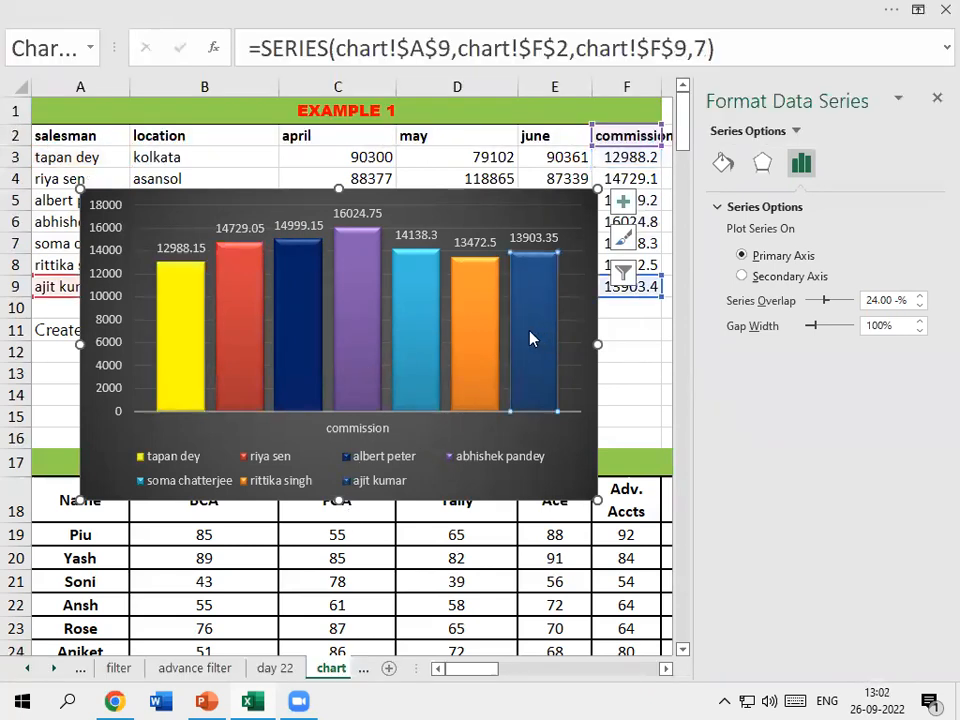
key(alt)
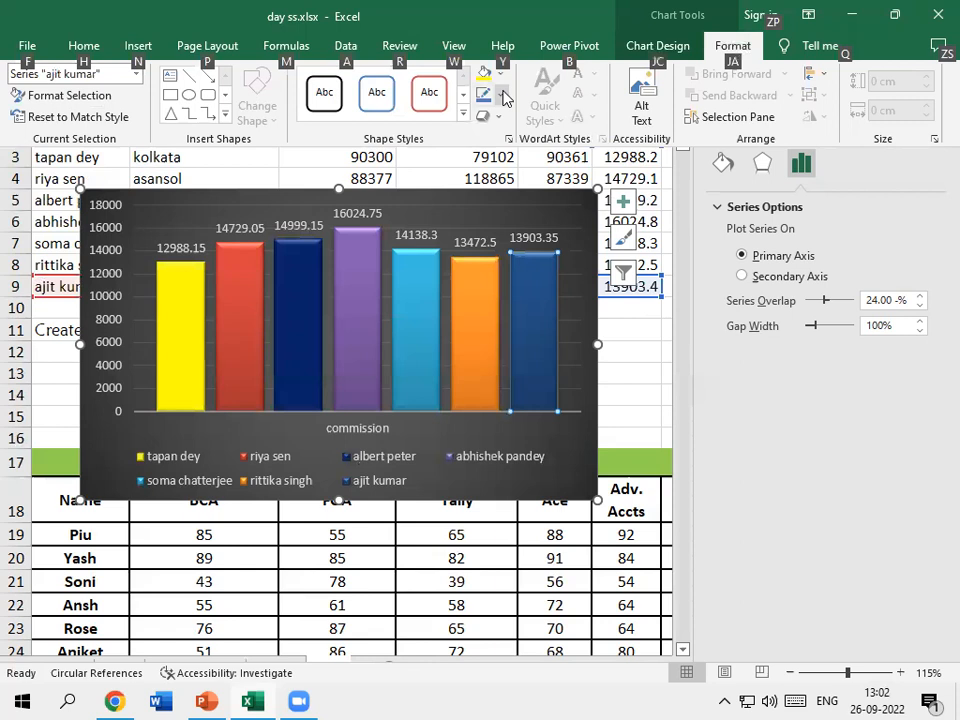
click(500, 73)
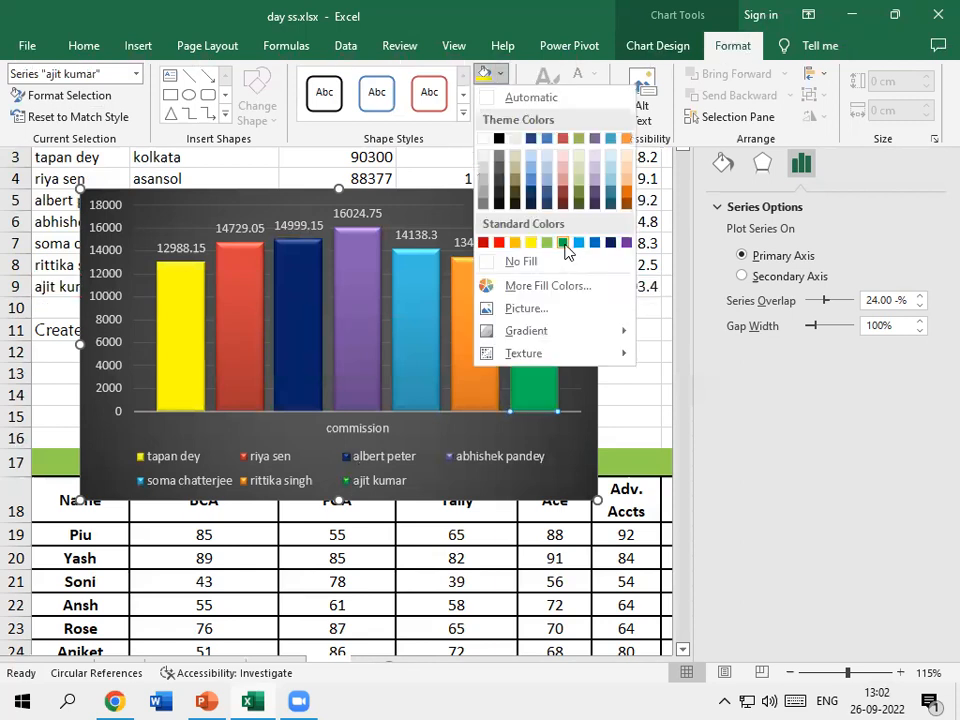
click(562, 243)
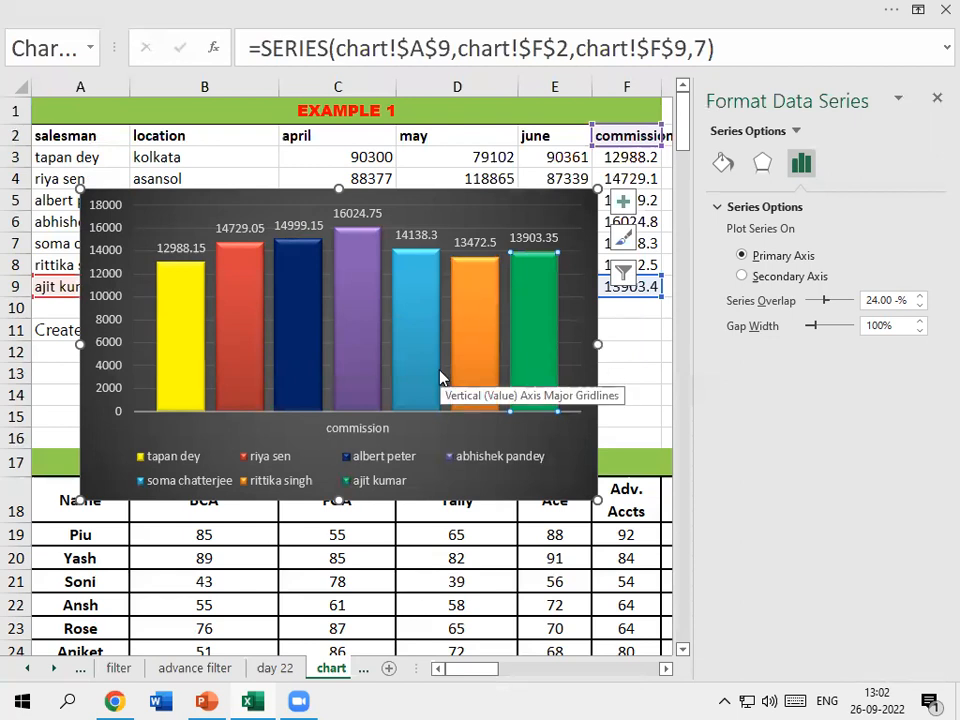
key(alt)
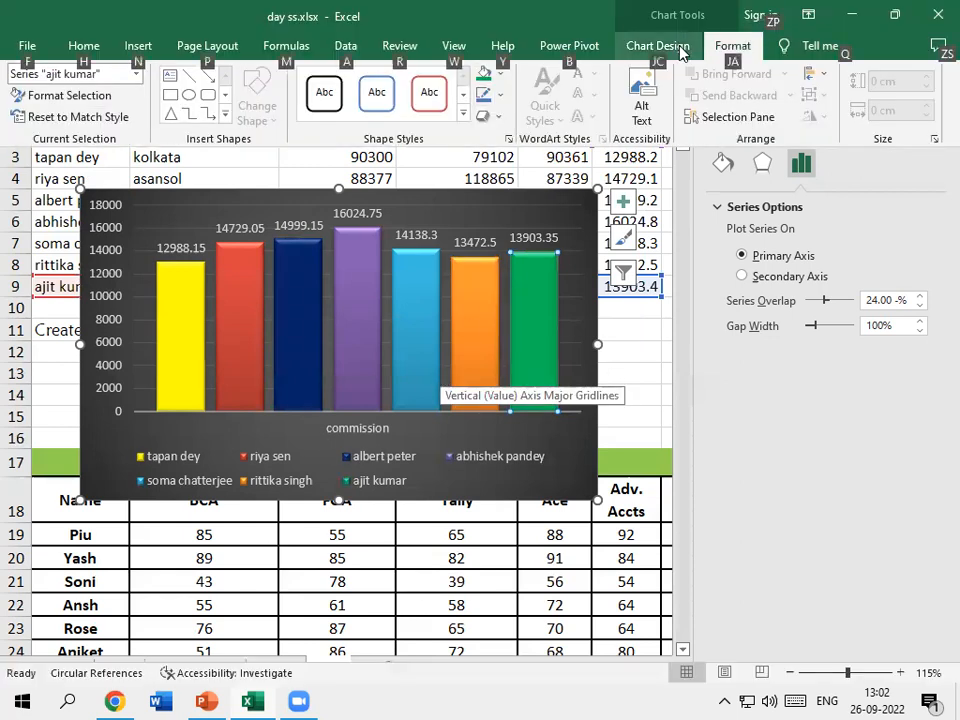
click(681, 46)
click(746, 46)
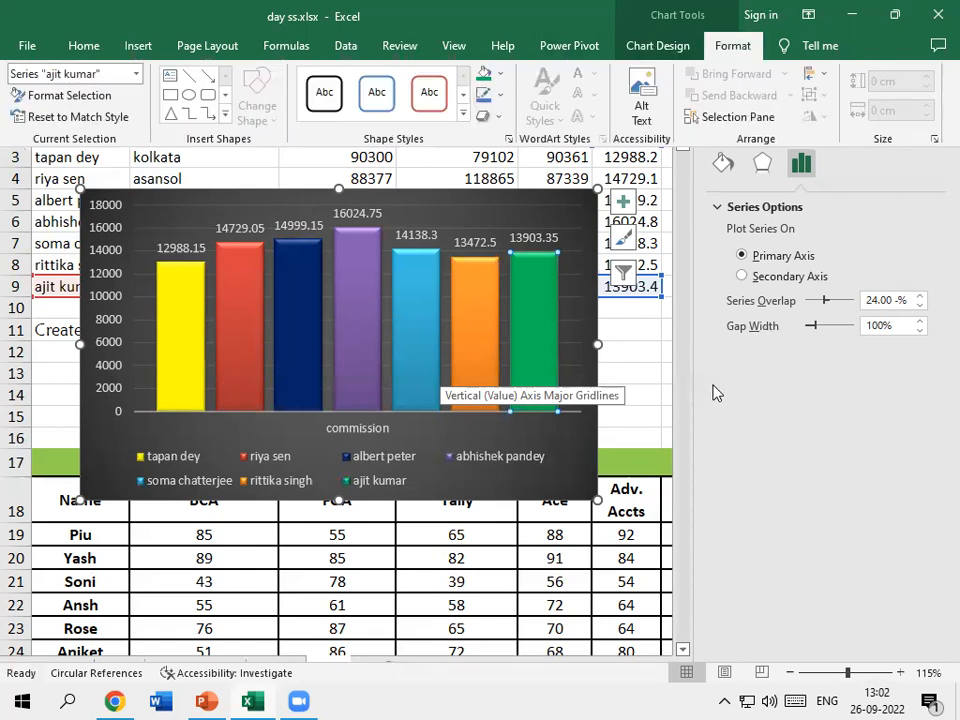
click(638, 365)
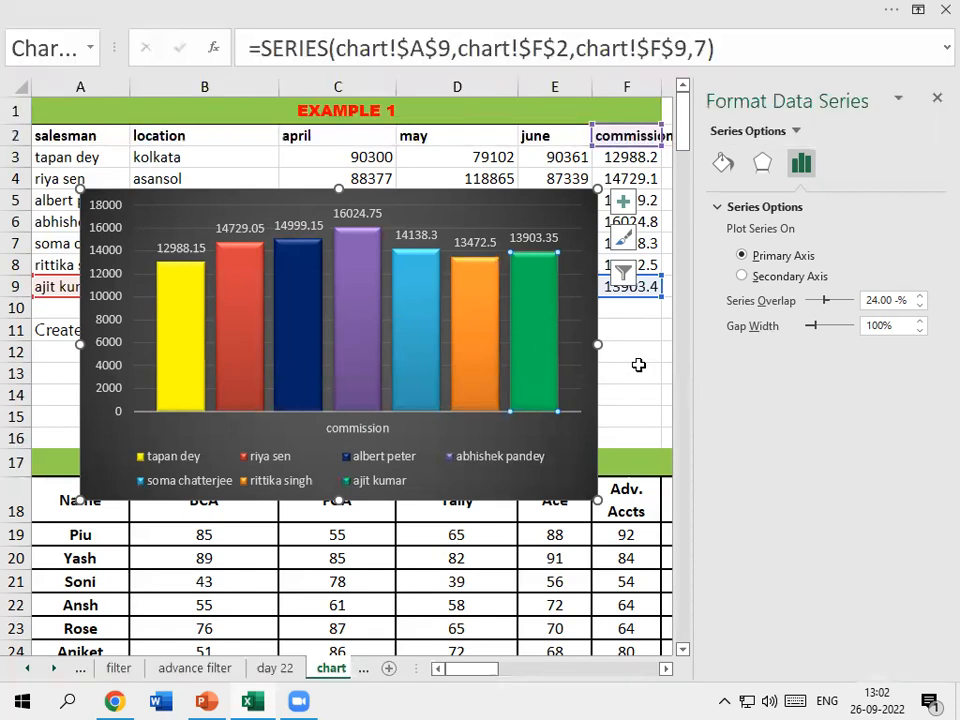
key(alt)
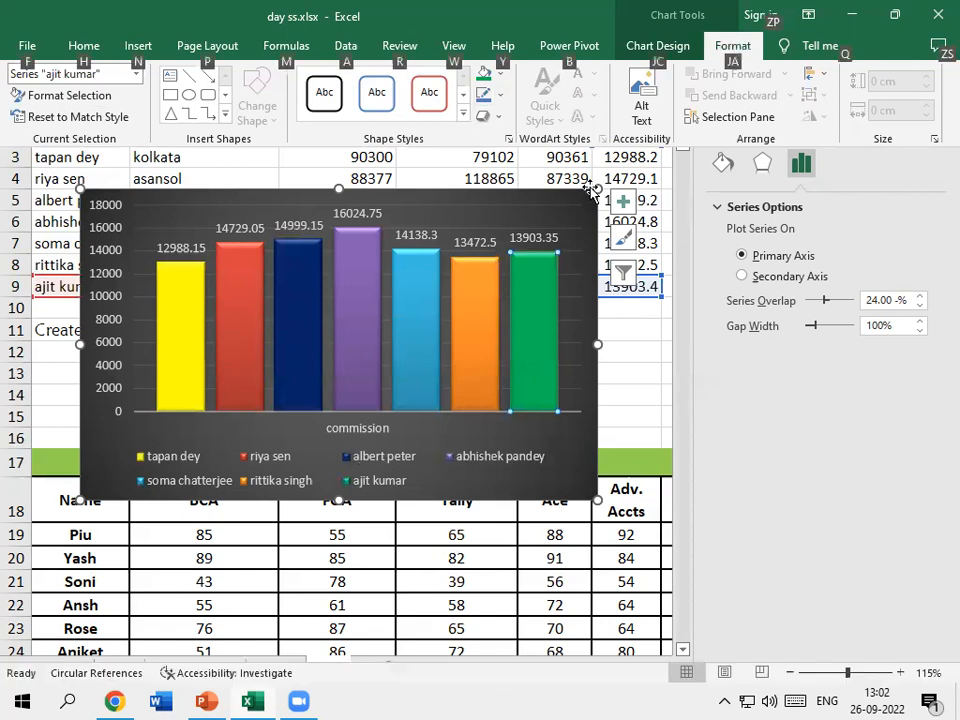
Step: Clear the series selection and delete the whole commission column chart
key(Escape)
key(Escape)
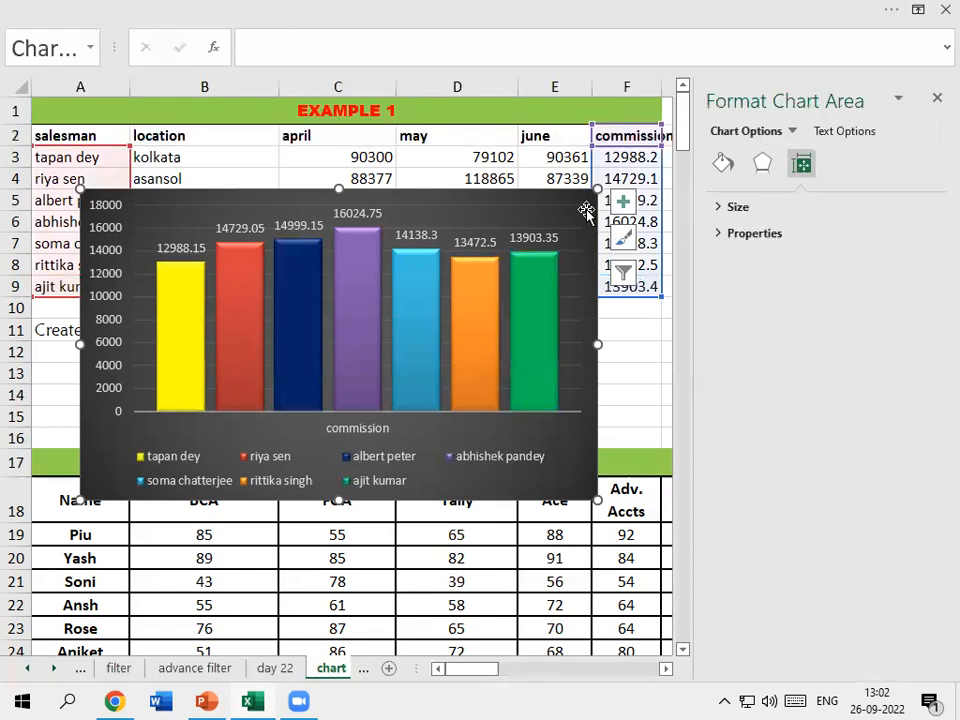
key(Delete)
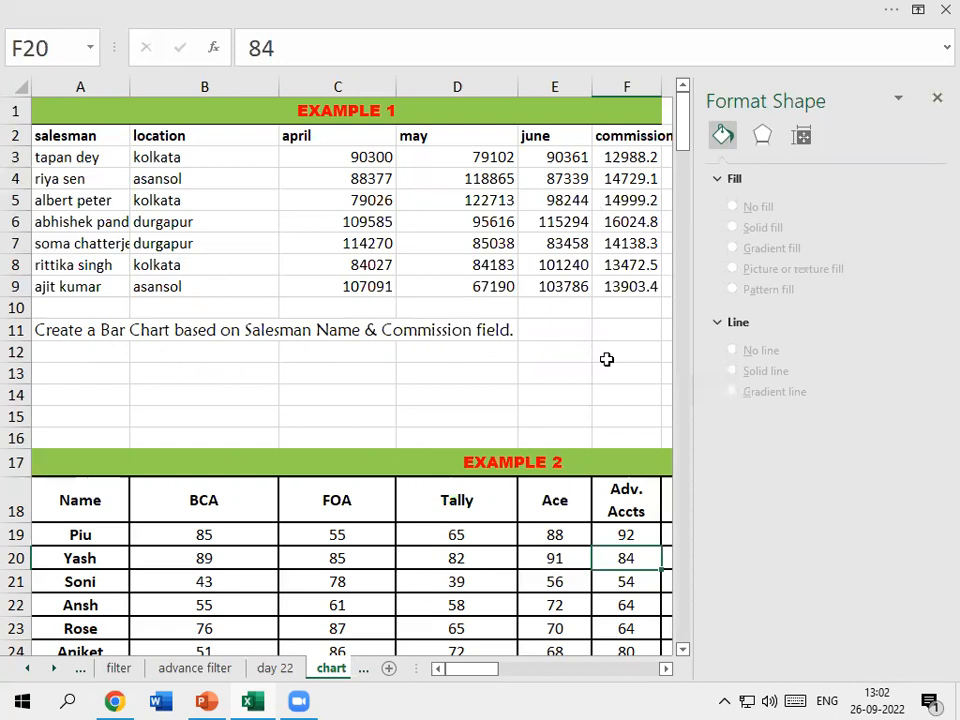
Step: Insert a 2-D stacked bar chart from the salesman and commission columns, A2:A9 and F2:F9, and delete it again
drag(62, 136, 86, 287)
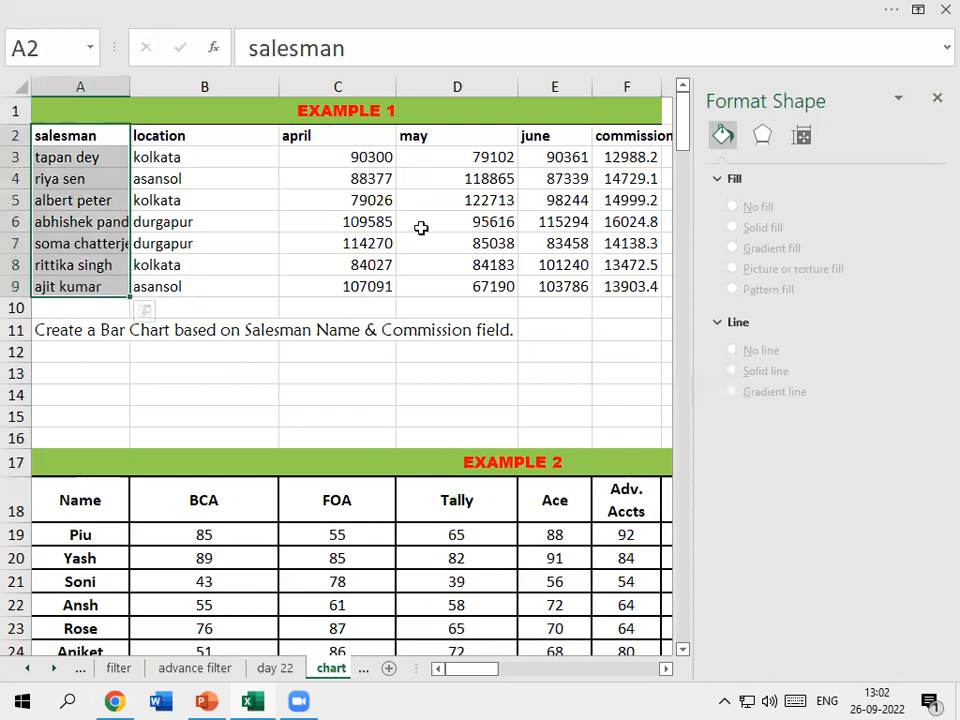
ctrl+click(618, 132)
drag(618, 128, 642, 281)
key(alt)
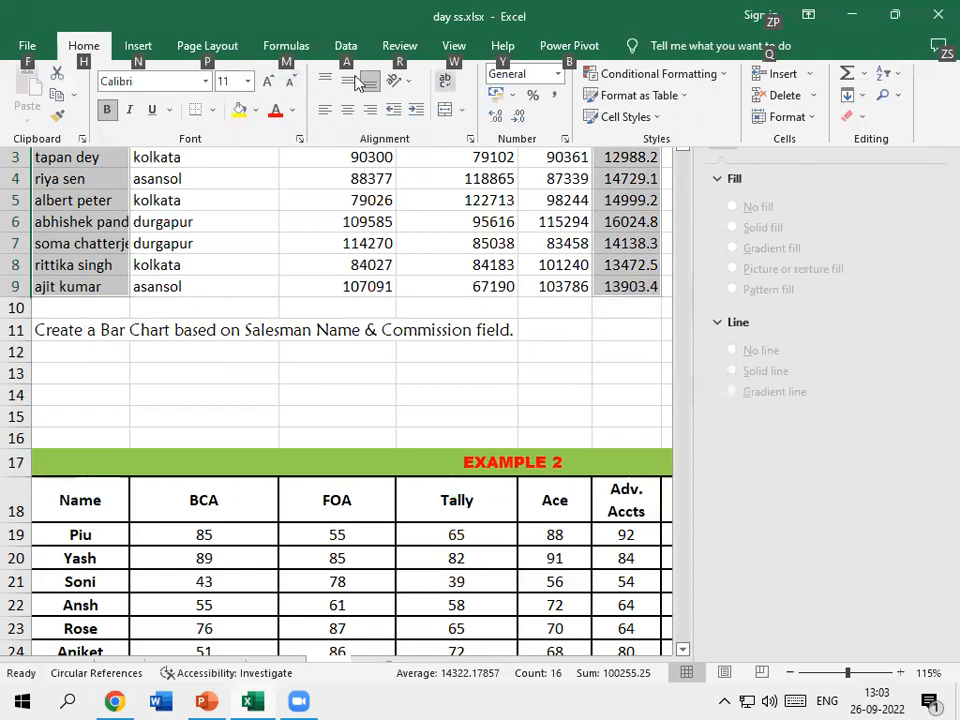
click(140, 45)
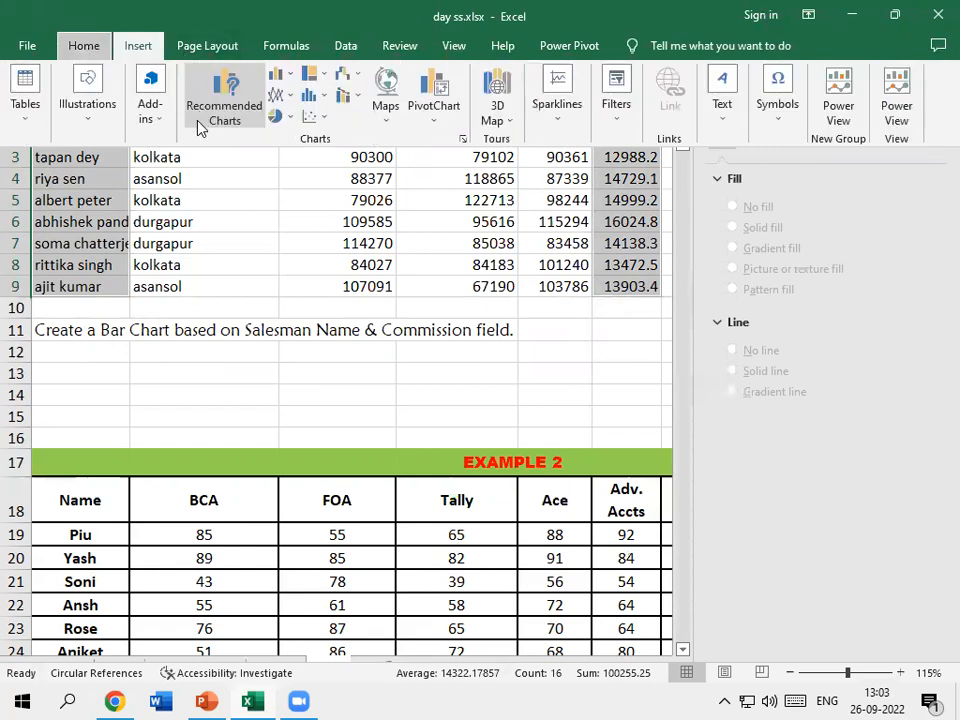
click(290, 78)
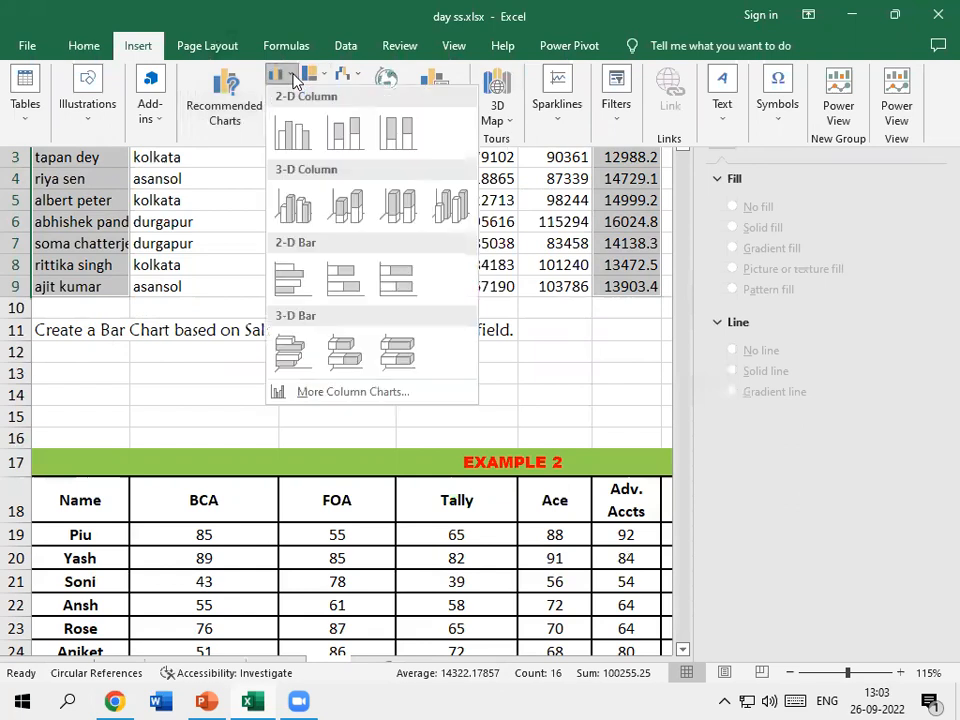
click(347, 281)
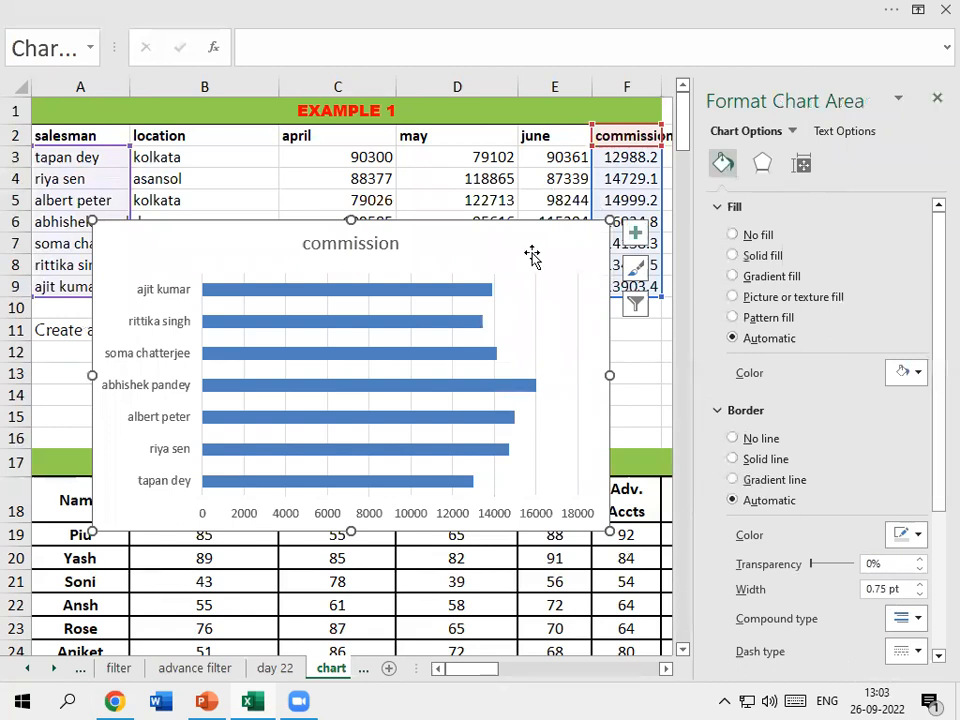
key(Delete)
Step: Close the Format Shape pane and read the column chart task for the Example 2 marks table
scroll(566, 467, down, 3)
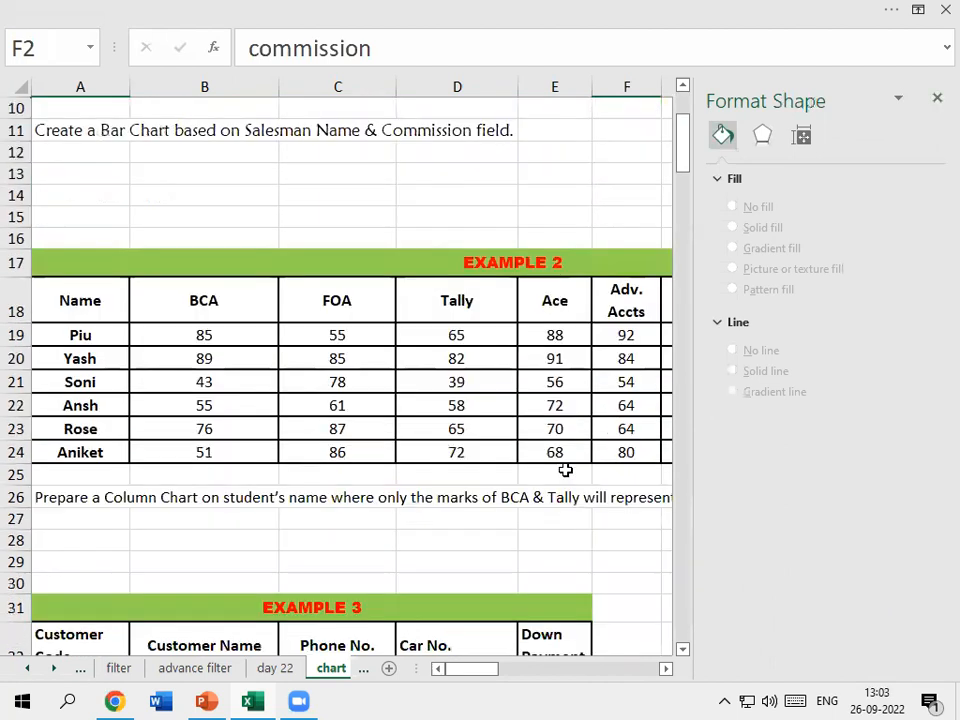
click(936, 99)
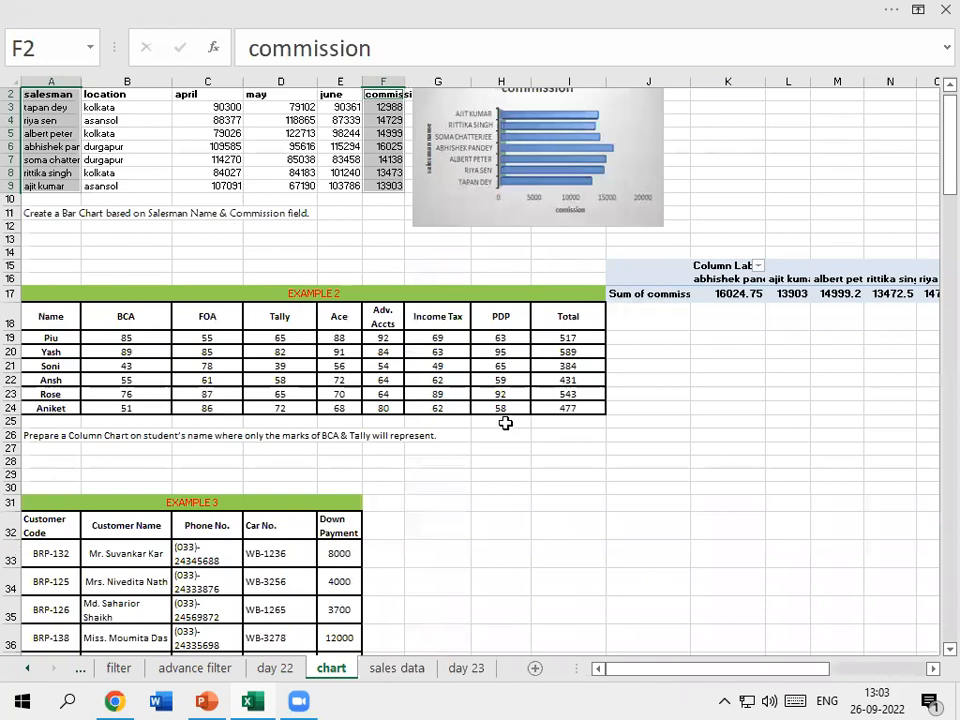
scroll(505, 423, up, 3)
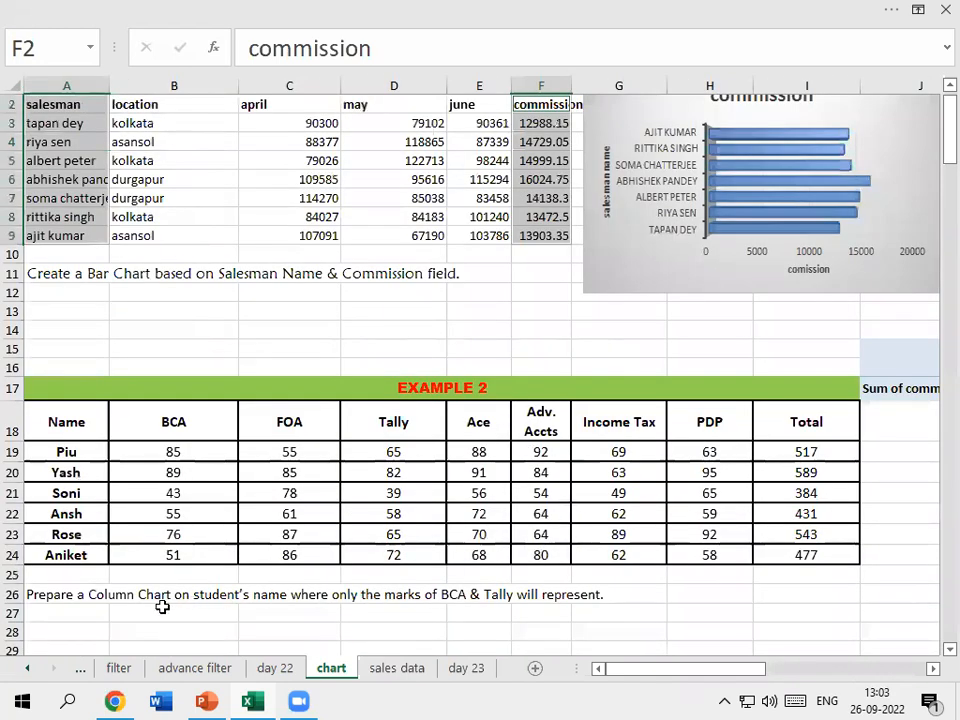
scroll(335, 500, down, 2)
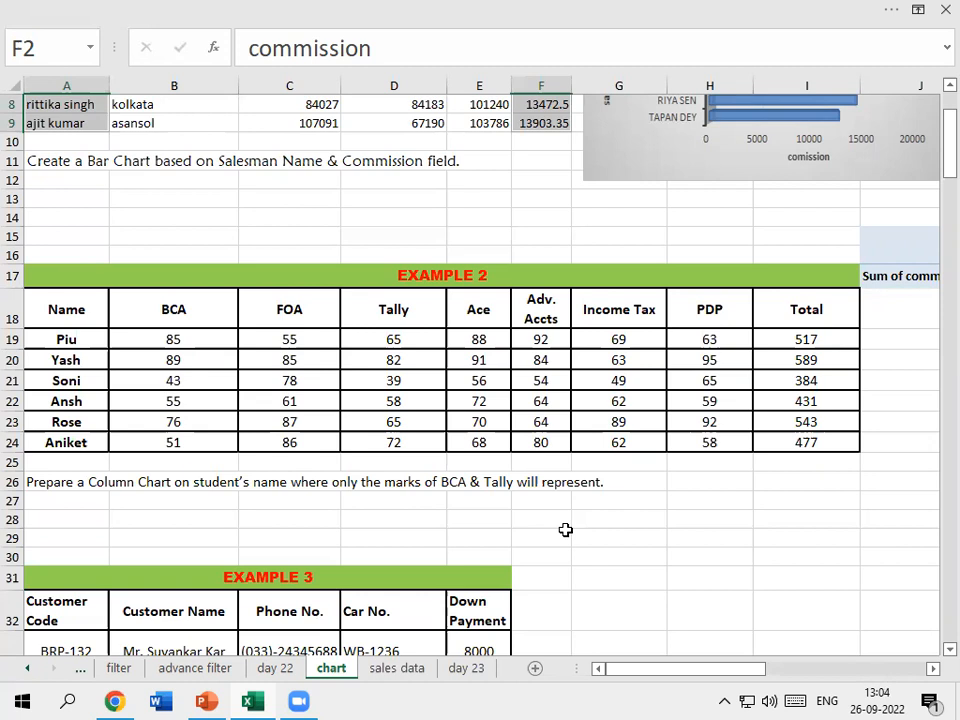
scroll(660, 463, up, 2)
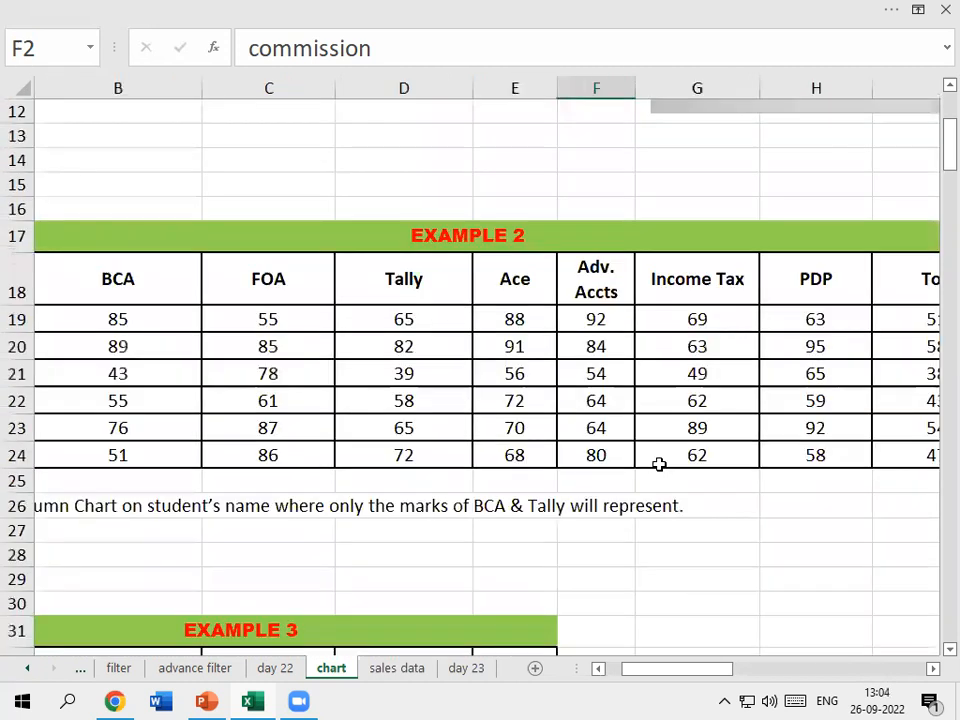
drag(654, 672, 418, 594)
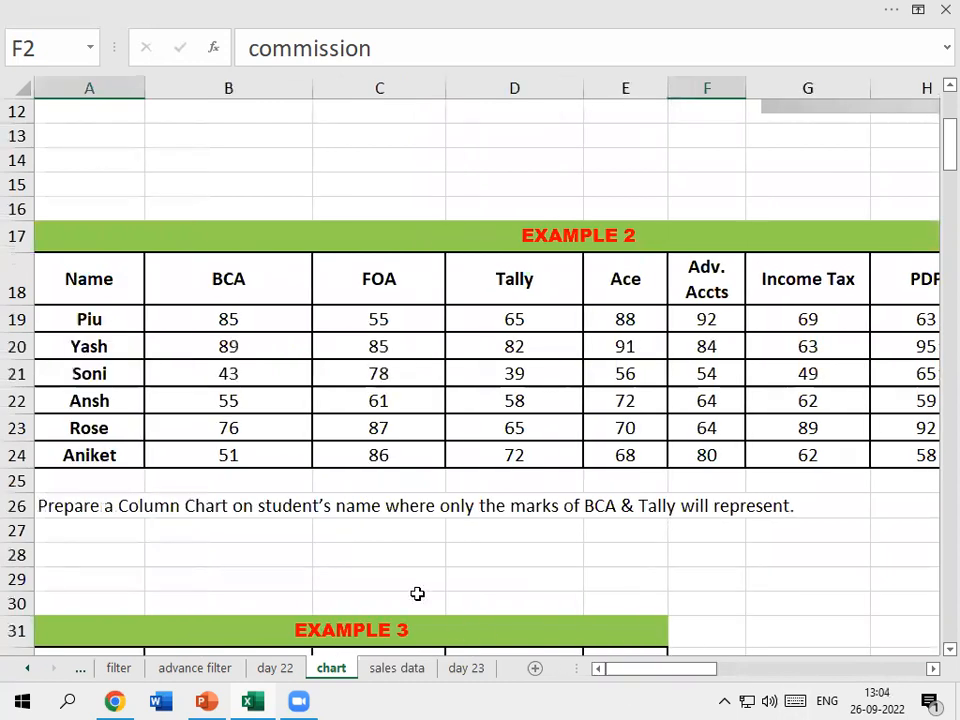
Step: Insert a 2-D clustered column chart from the Name, BCA and Tally columns of Example 2, rows 18 to 24
drag(64, 281, 60, 455)
drag(258, 270, 240, 459)
drag(540, 272, 529, 456)
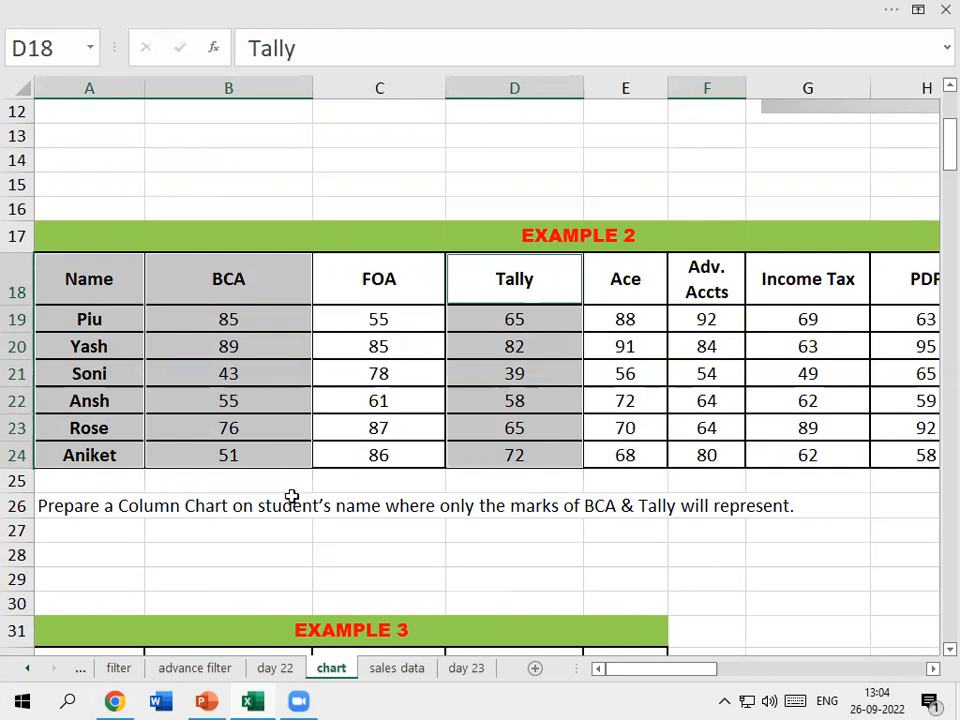
key(alt)
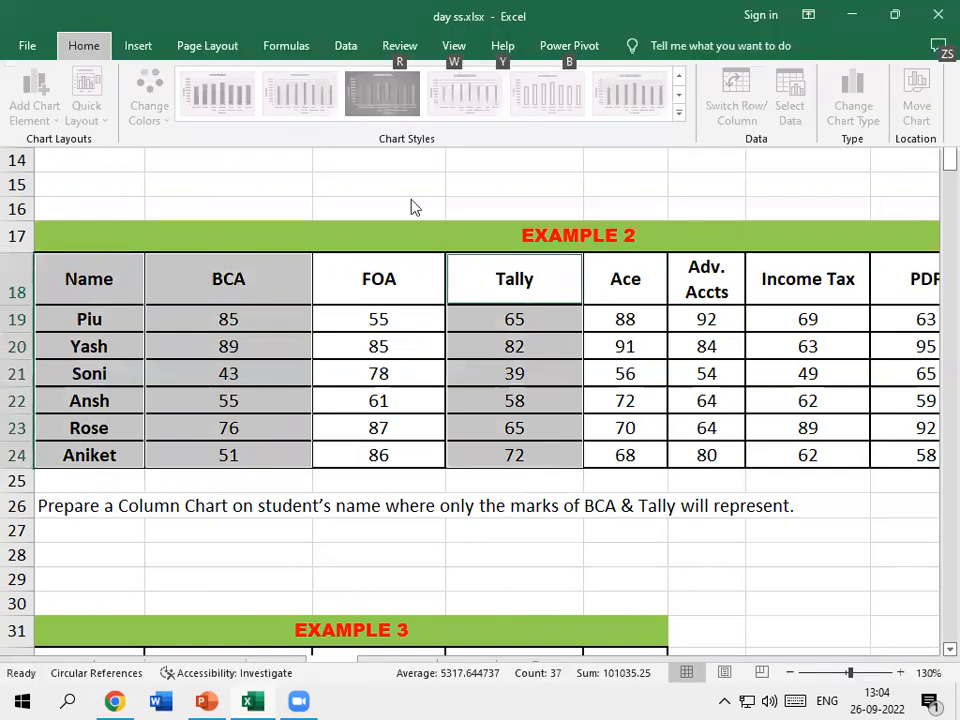
click(135, 45)
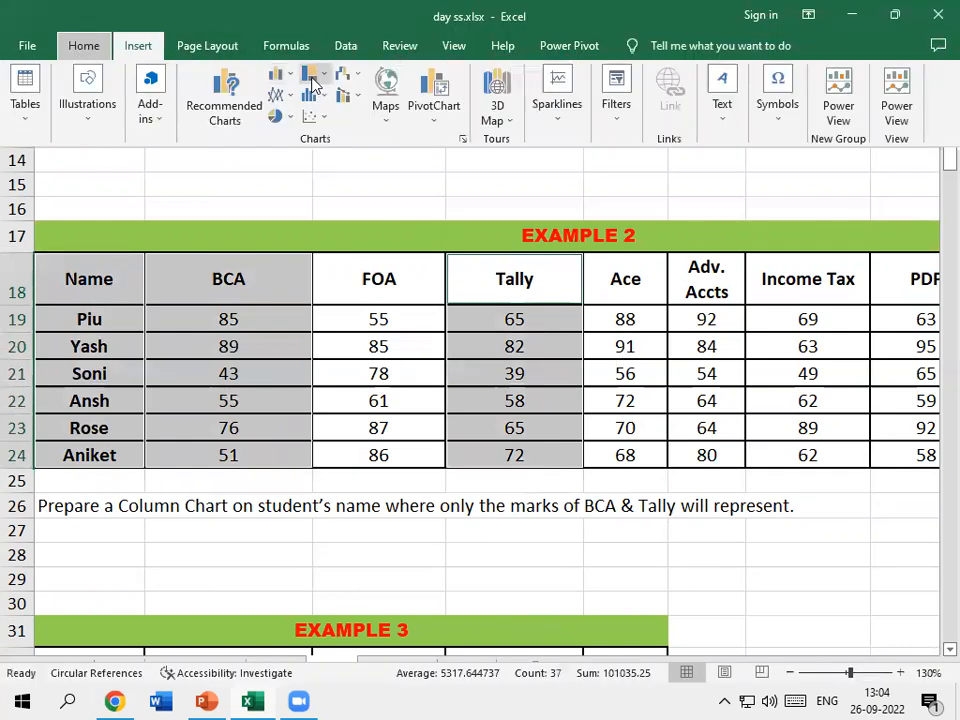
click(290, 76)
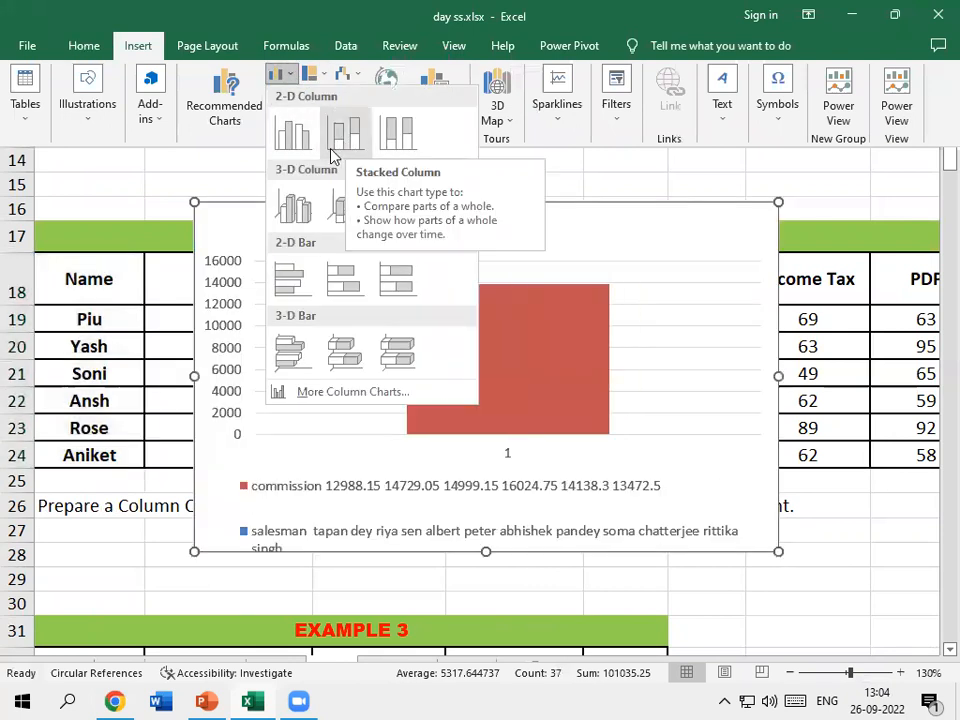
click(290, 160)
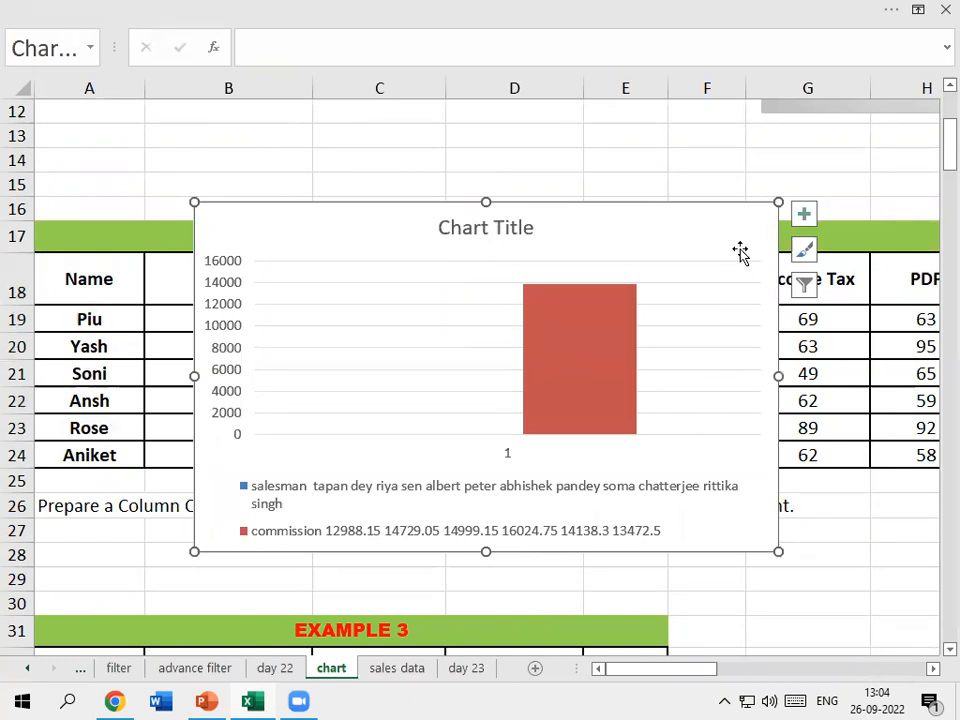
Step: Switch data labels on and off on the leftover salesman commission chart and delete the chart
click(805, 215)
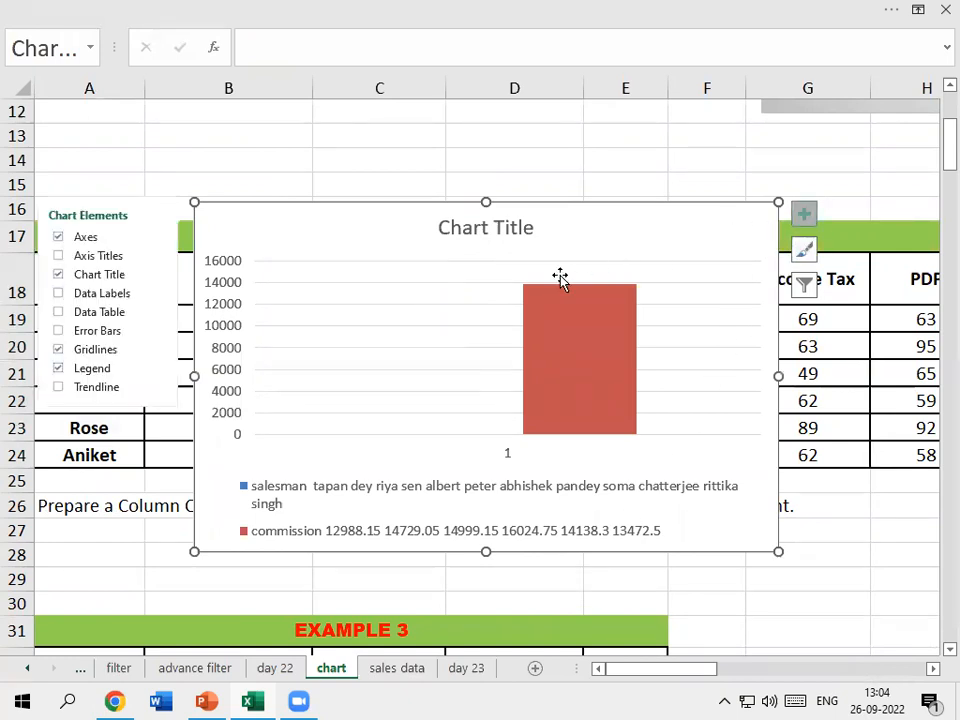
click(58, 293)
click(58, 294)
mouse_move(684, 214)
mouse_down()
mouse_move(737, 446)
mouse_move(763, 375)
mouse_move(757, 318)
mouse_move(752, 386)
mouse_move(721, 455)
mouse_move(711, 375)
mouse_move(746, 272)
mouse_move(748, 290)
mouse_up()
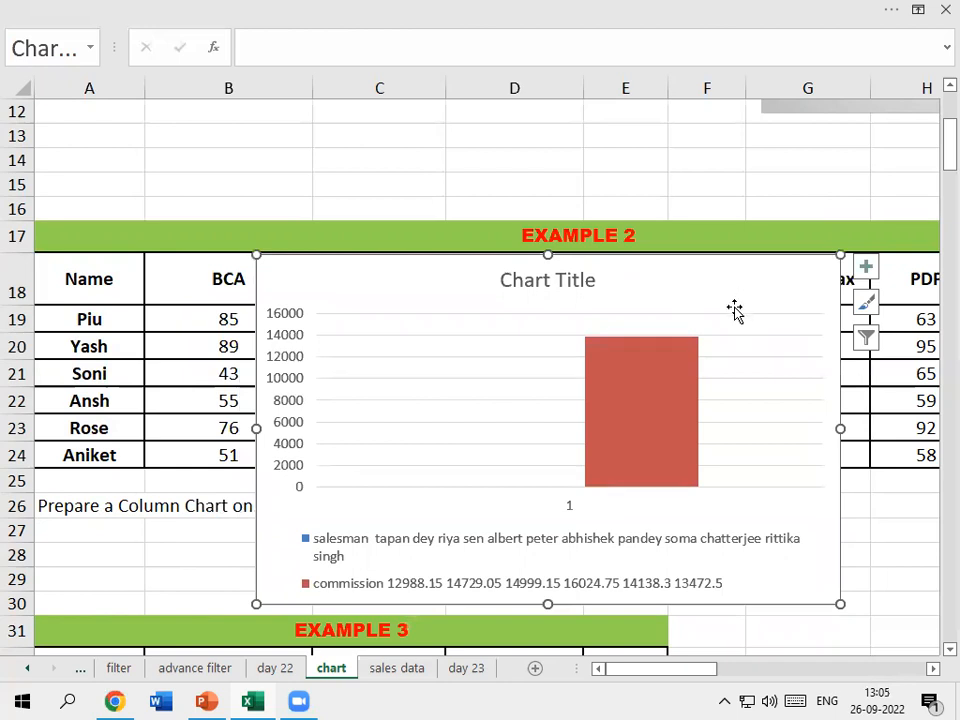
key(alt)
key(Escape)
key(Delete)
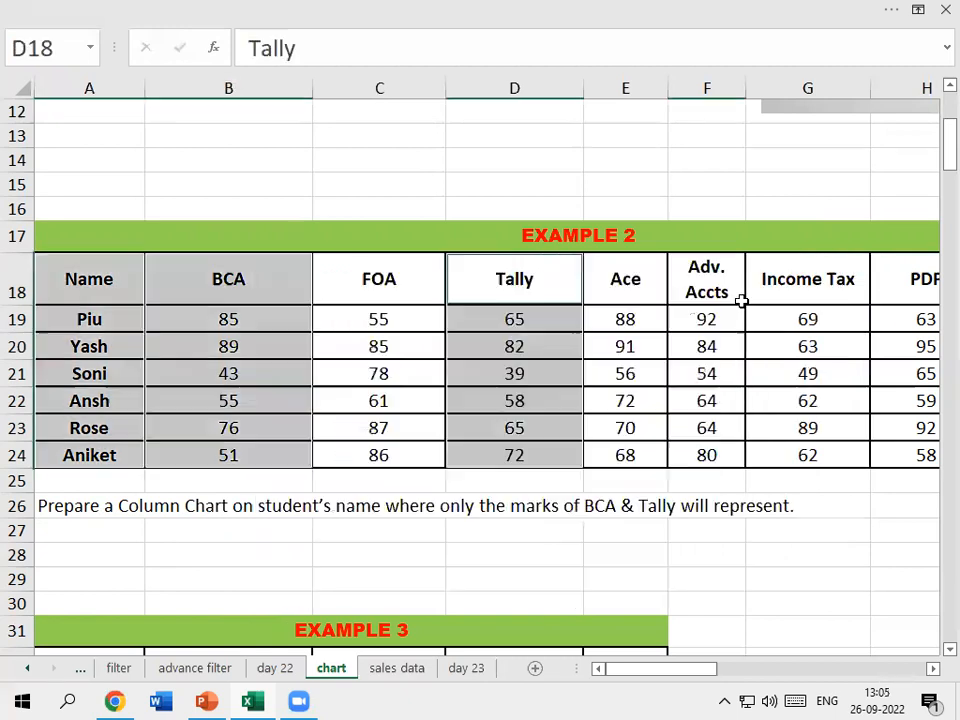
click(525, 326)
scroll(460, 342, up, 3)
scroll(460, 342, up, 1)
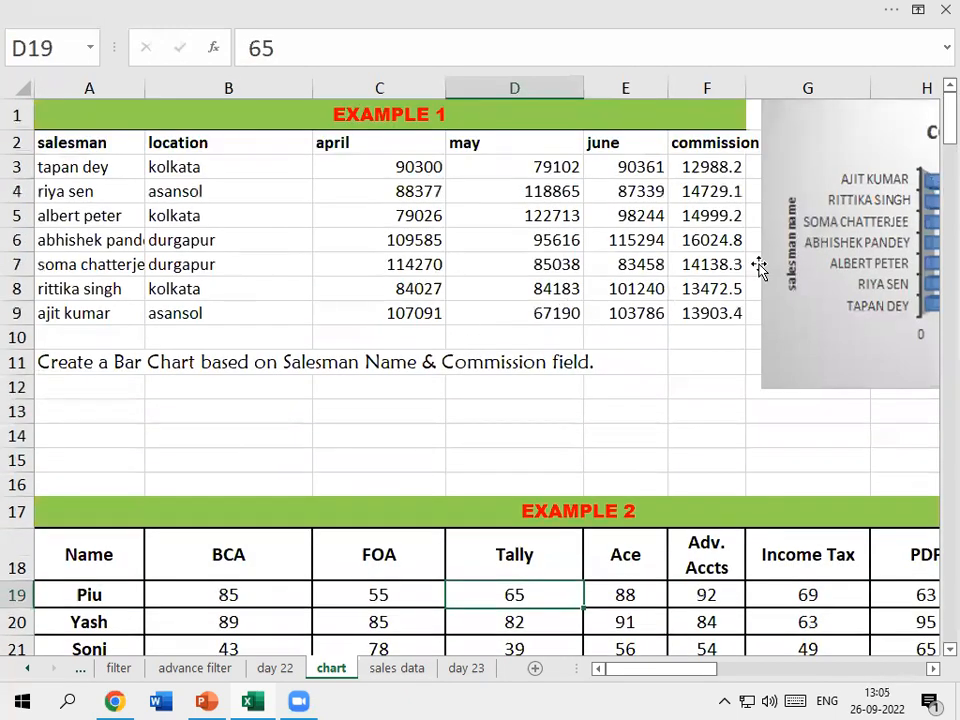
click(493, 285)
click(340, 458)
scroll(189, 467, down, 2)
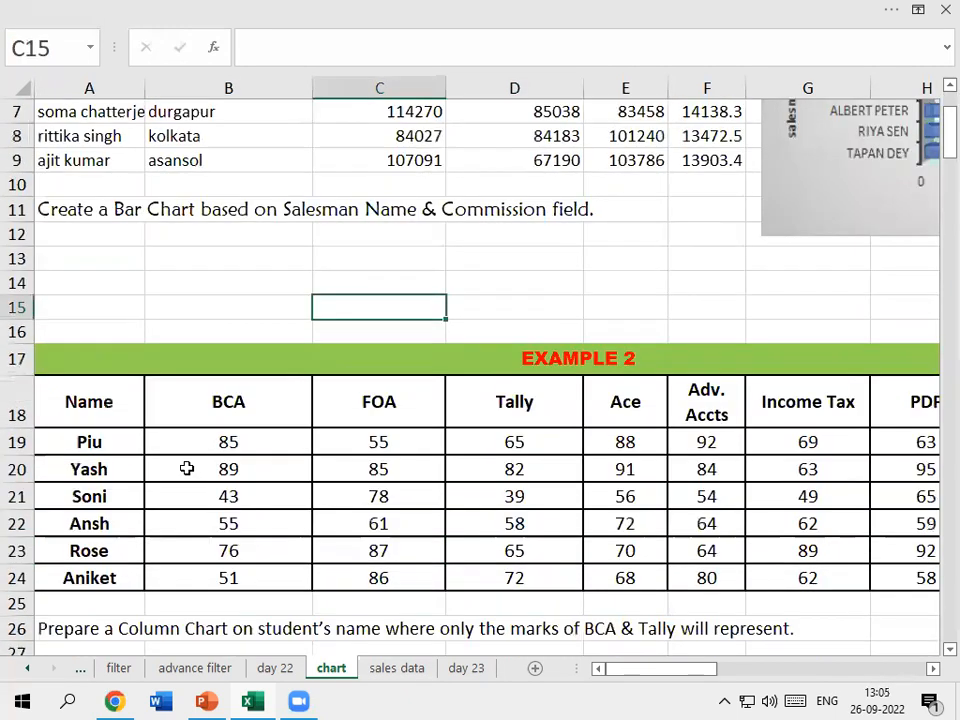
drag(78, 418, 94, 600)
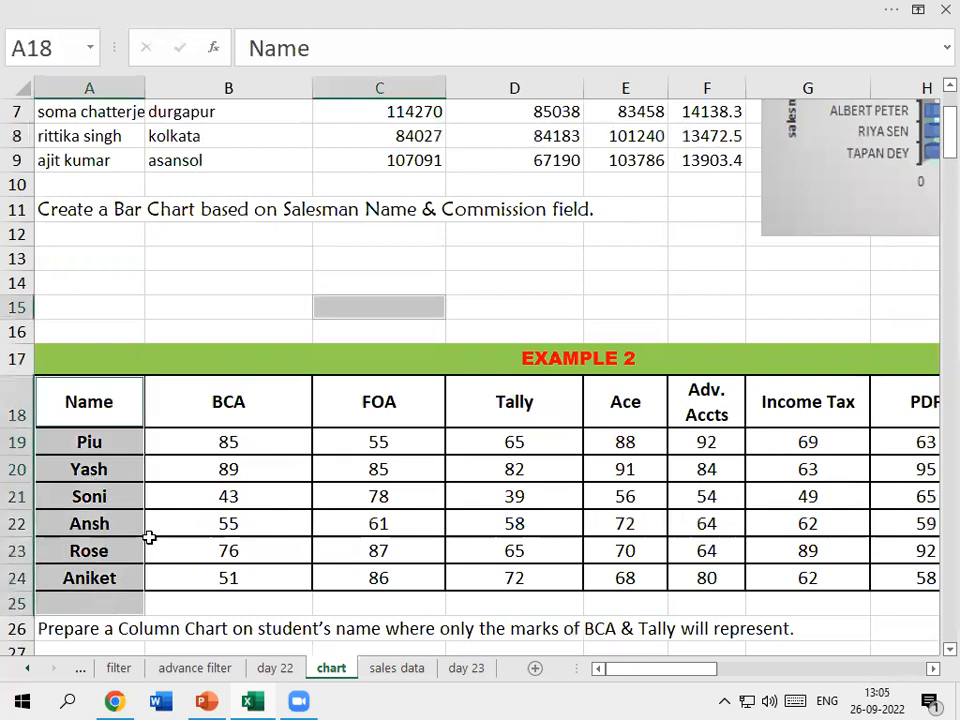
ctrl+click(208, 490)
ctrl+click(194, 479)
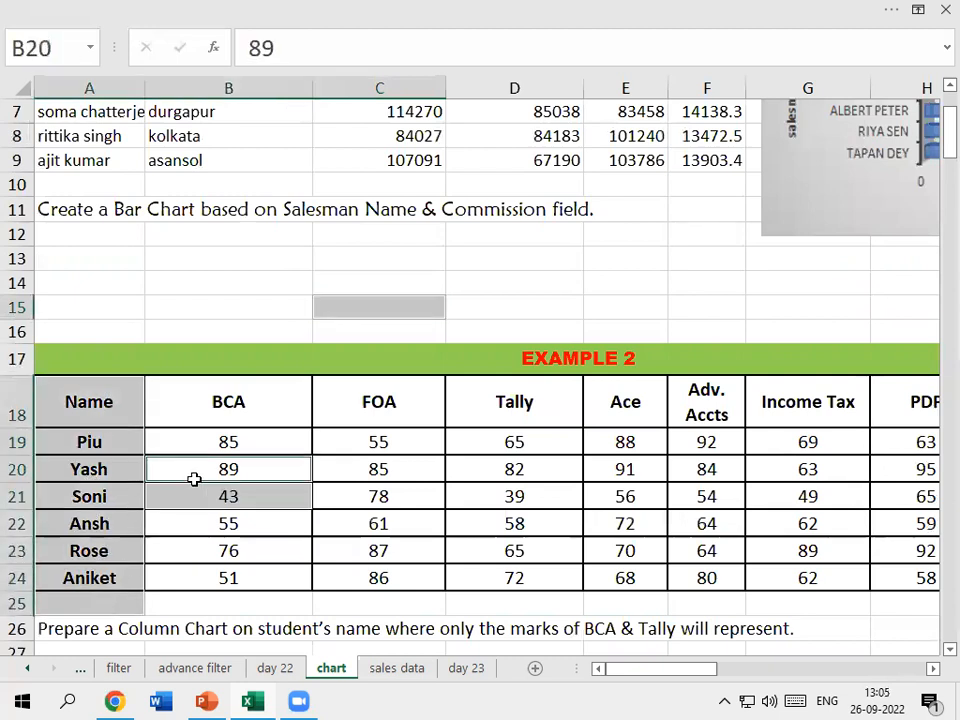
click(184, 398)
drag(78, 402, 101, 566)
ctrl+click(231, 410)
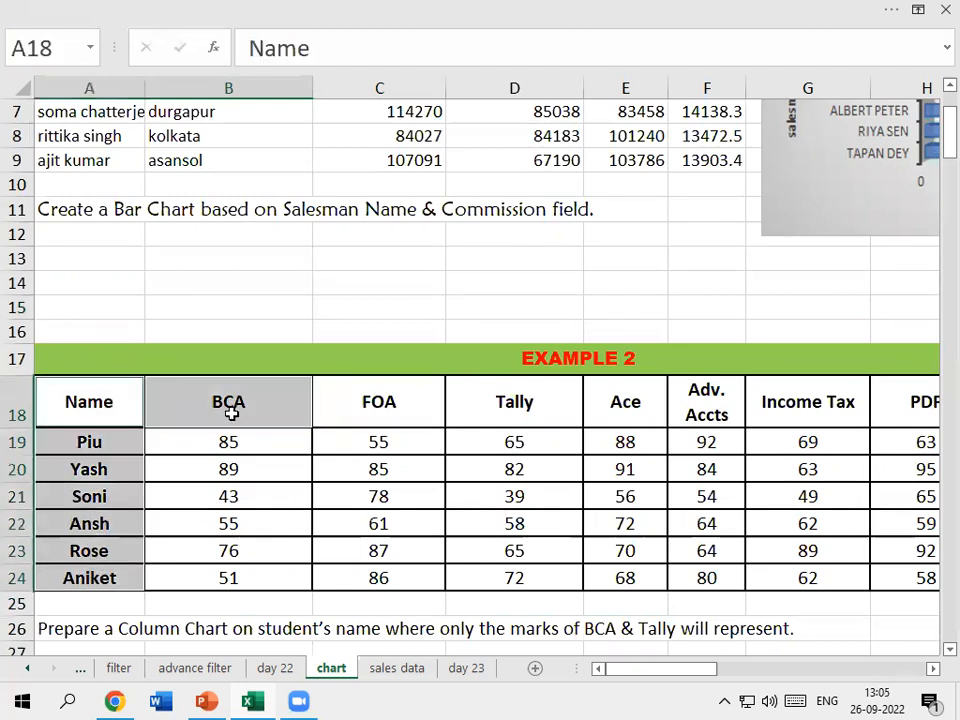
drag(208, 401, 221, 500)
ctrl+click(213, 419)
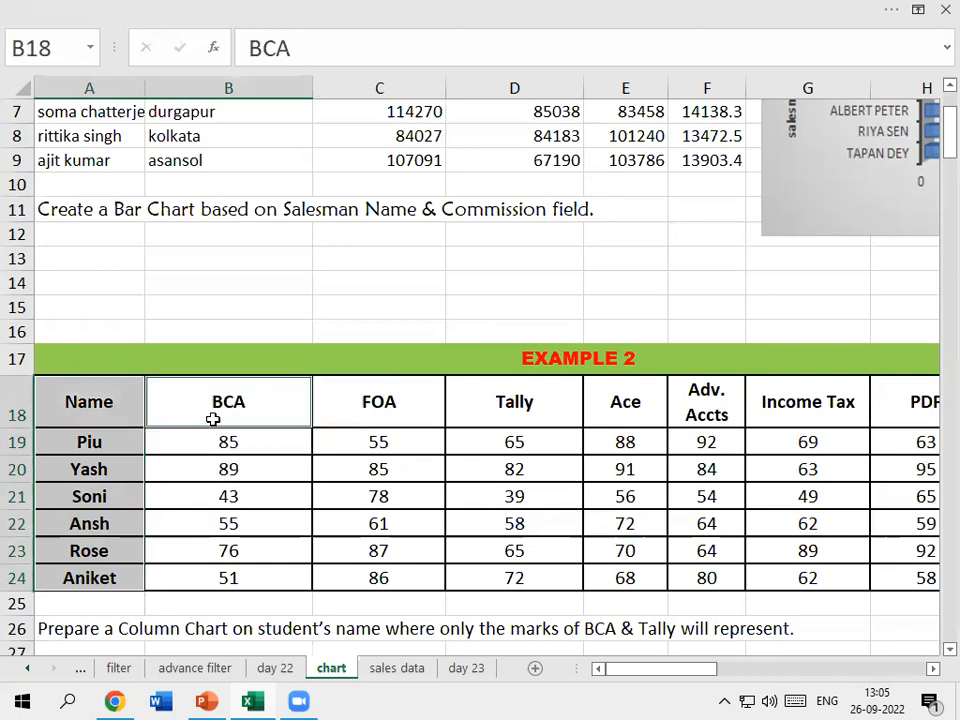
drag(208, 404, 232, 570)
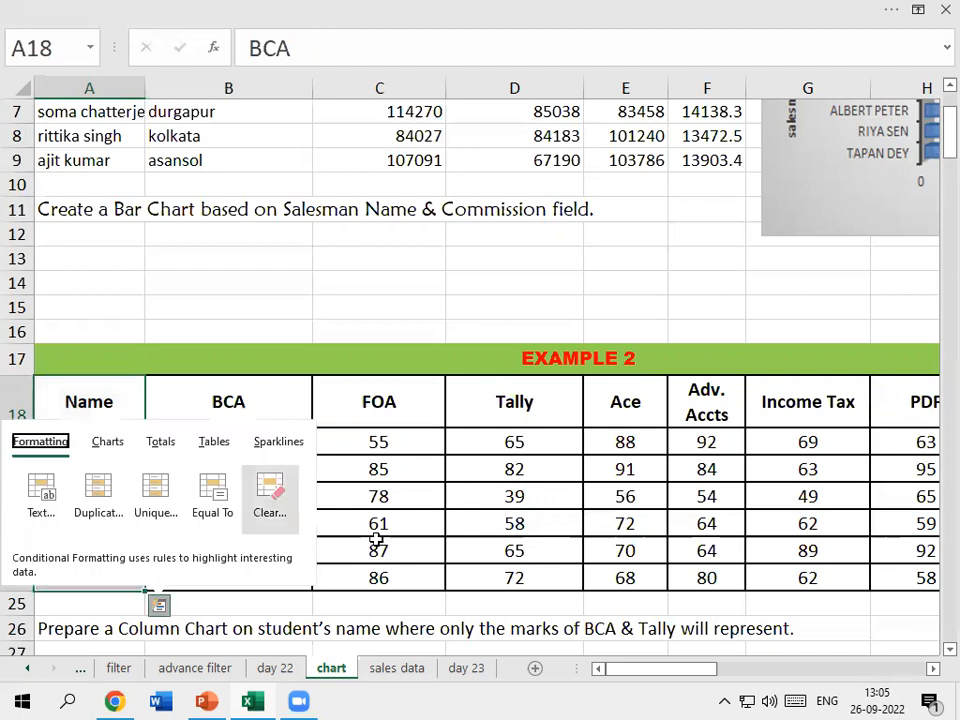
click(350, 496)
scroll(373, 425, up, 2)
click(452, 414)
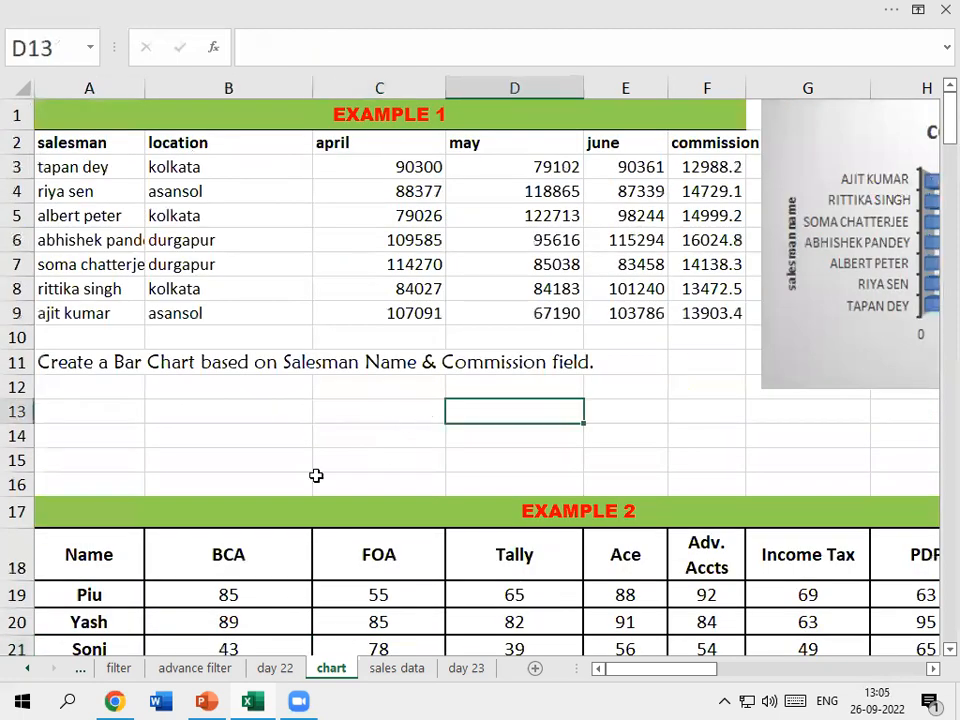
Step: Insert a 2-D clustered column chart from the Name, BCA and Tally columns, A18:B24 and D18:D24
scroll(229, 489, down, 2)
drag(79, 404, 111, 570)
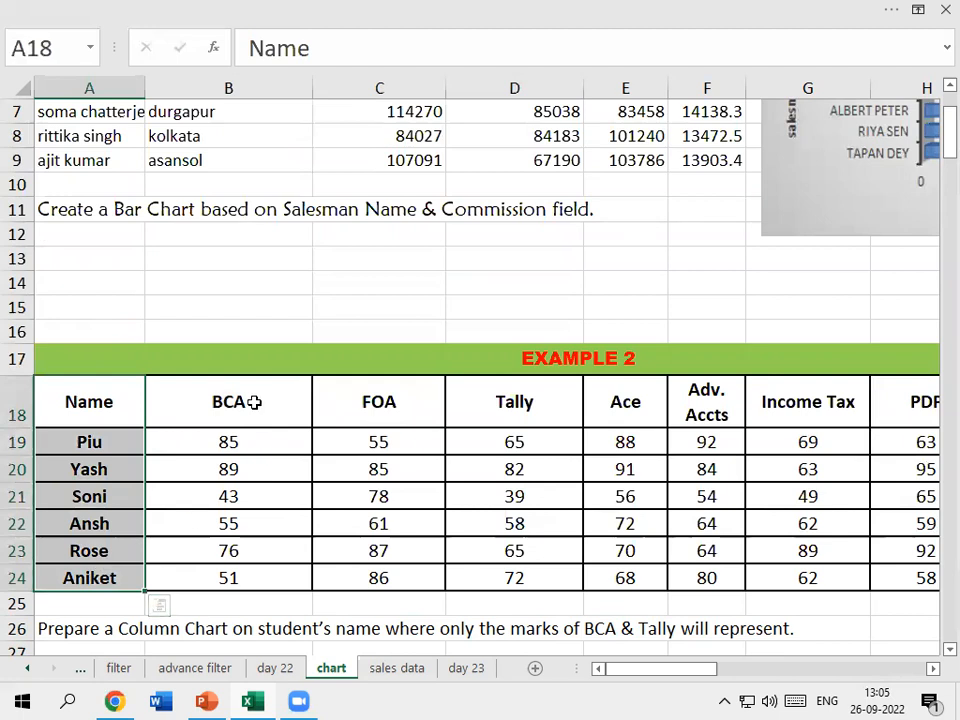
drag(242, 398, 264, 585)
drag(499, 394, 521, 580)
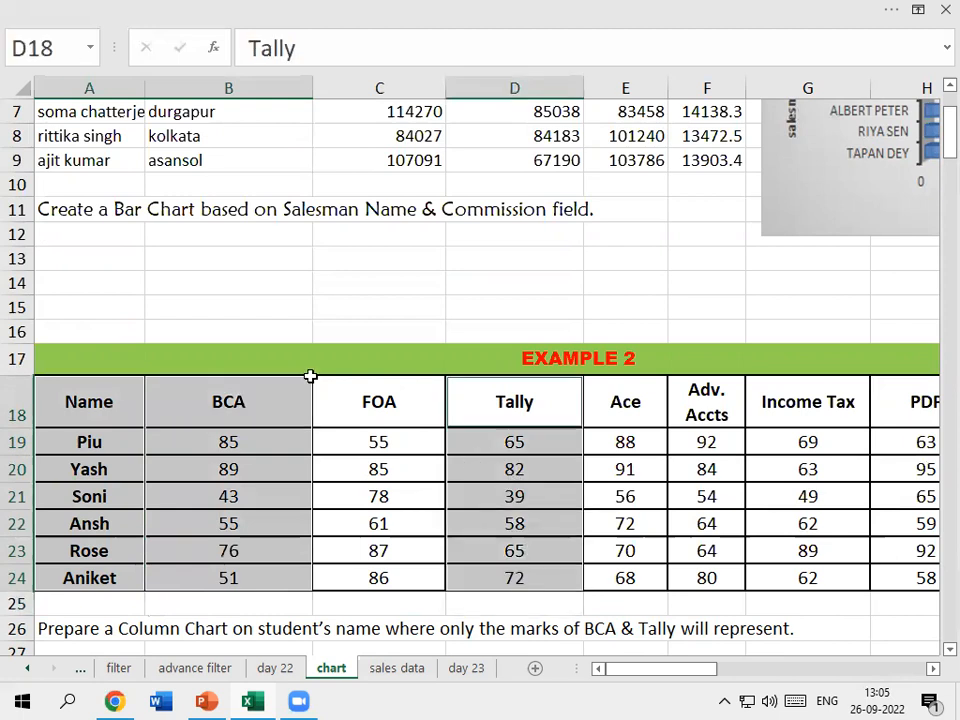
key(alt)
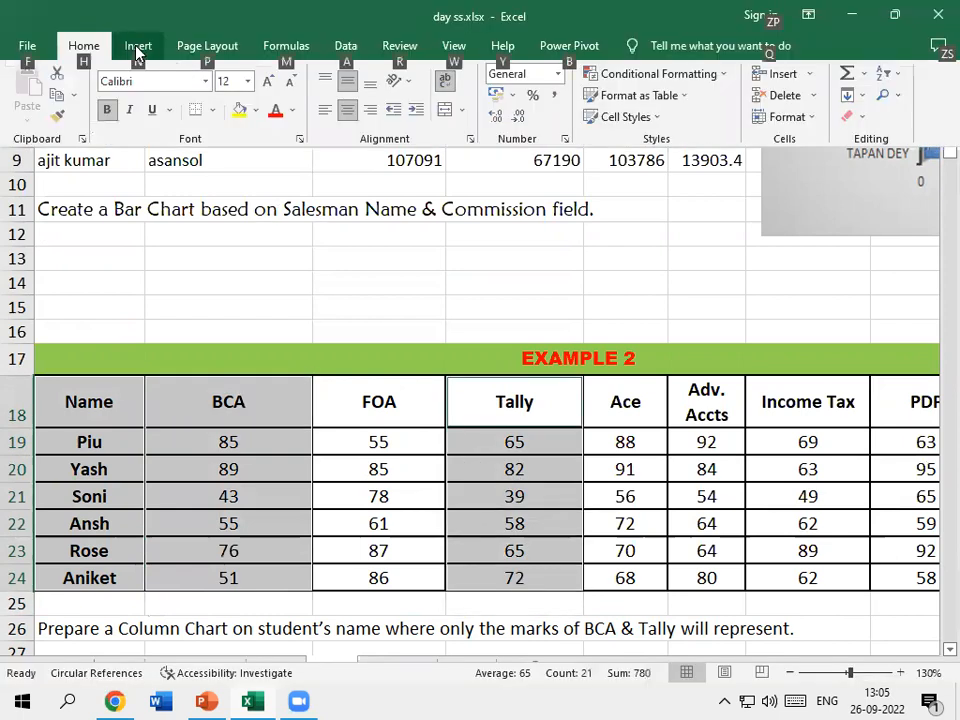
click(136, 46)
click(292, 78)
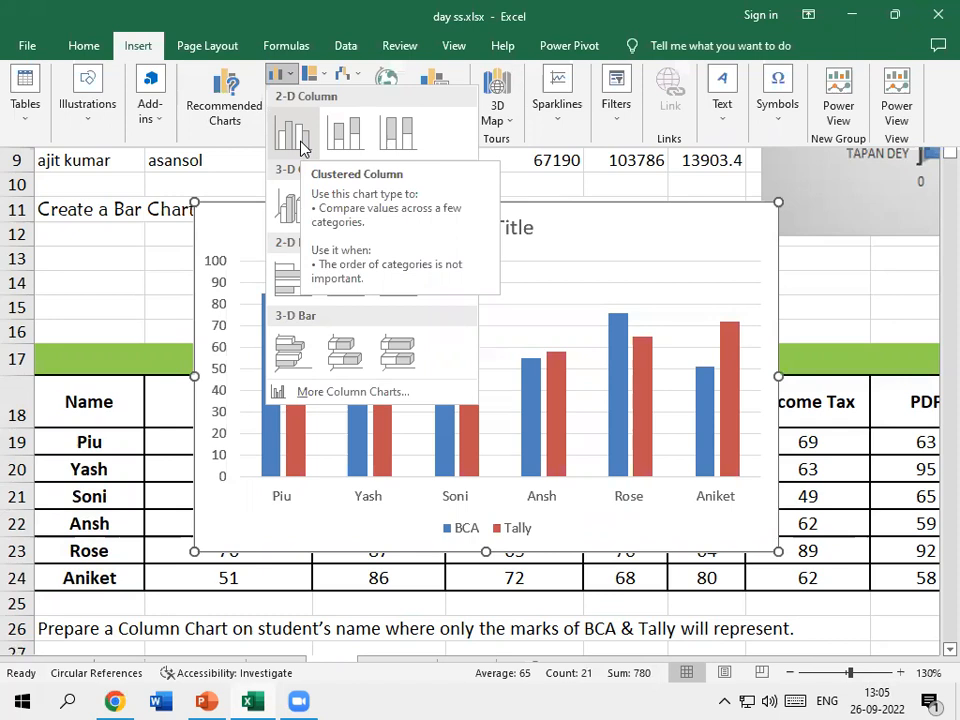
click(301, 147)
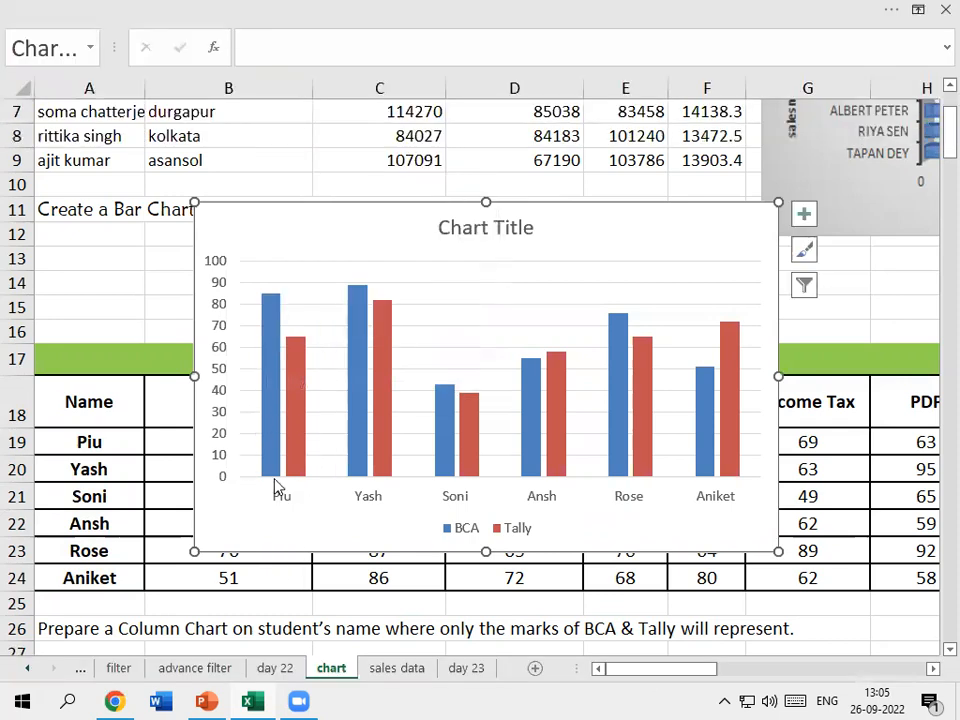
Step: Try data labels and a removed and restored legend on the BCA and Tally chart, and remove the chart
mouse_move(279, 344)
click(803, 213)
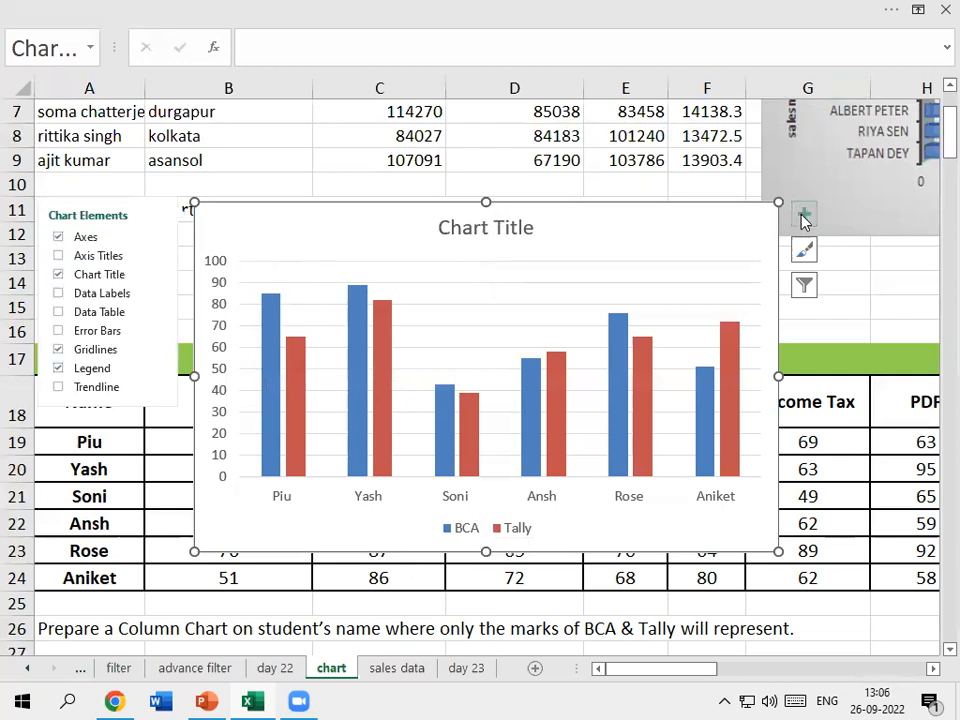
click(57, 293)
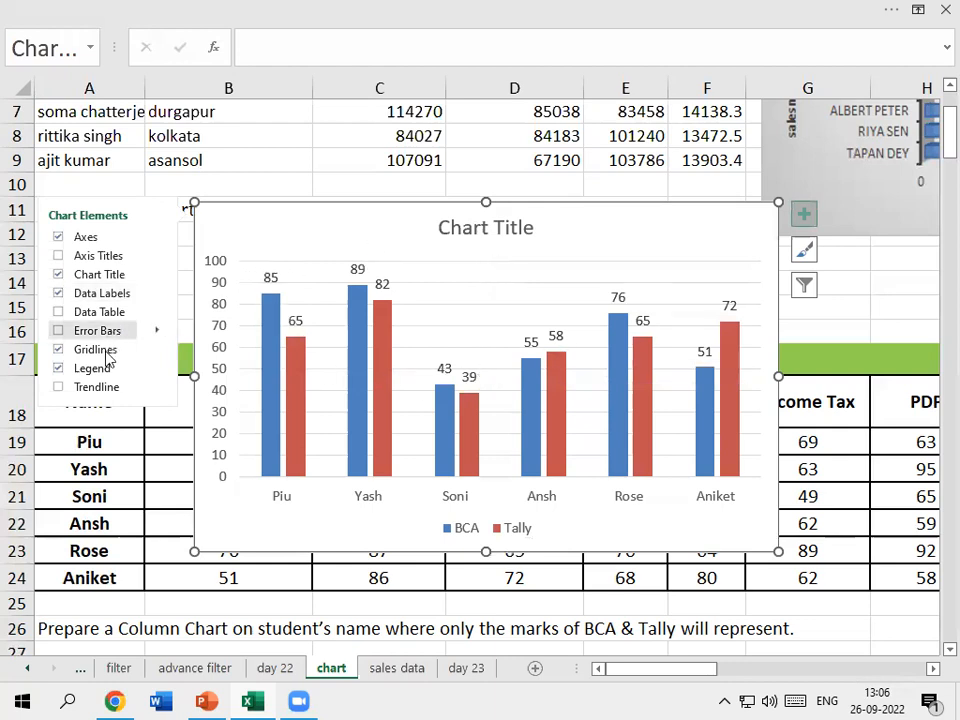
click(58, 370)
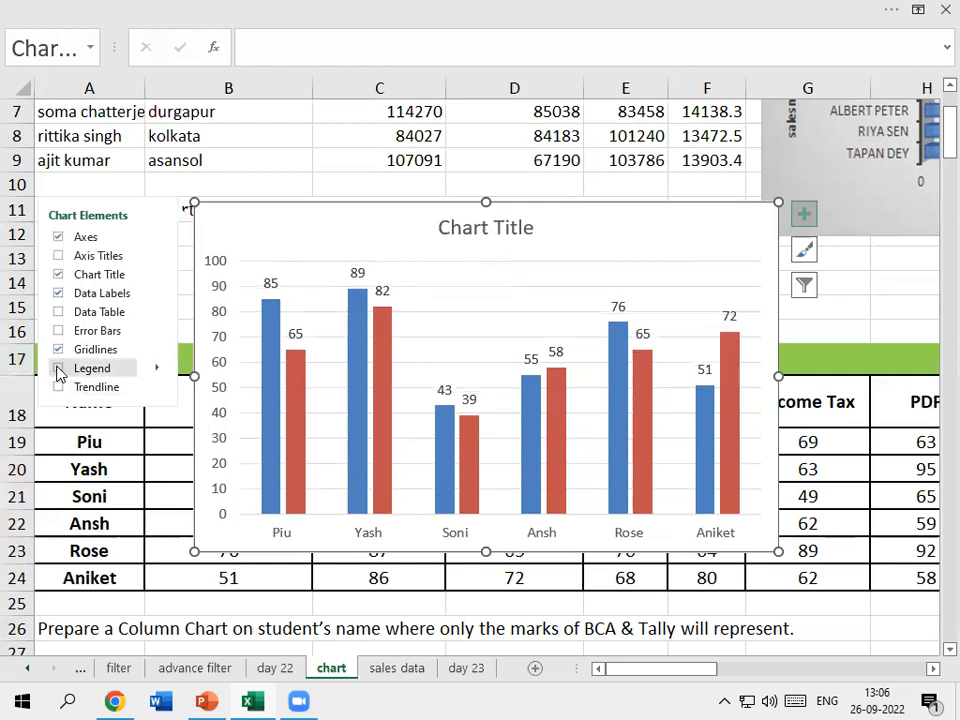
click(58, 370)
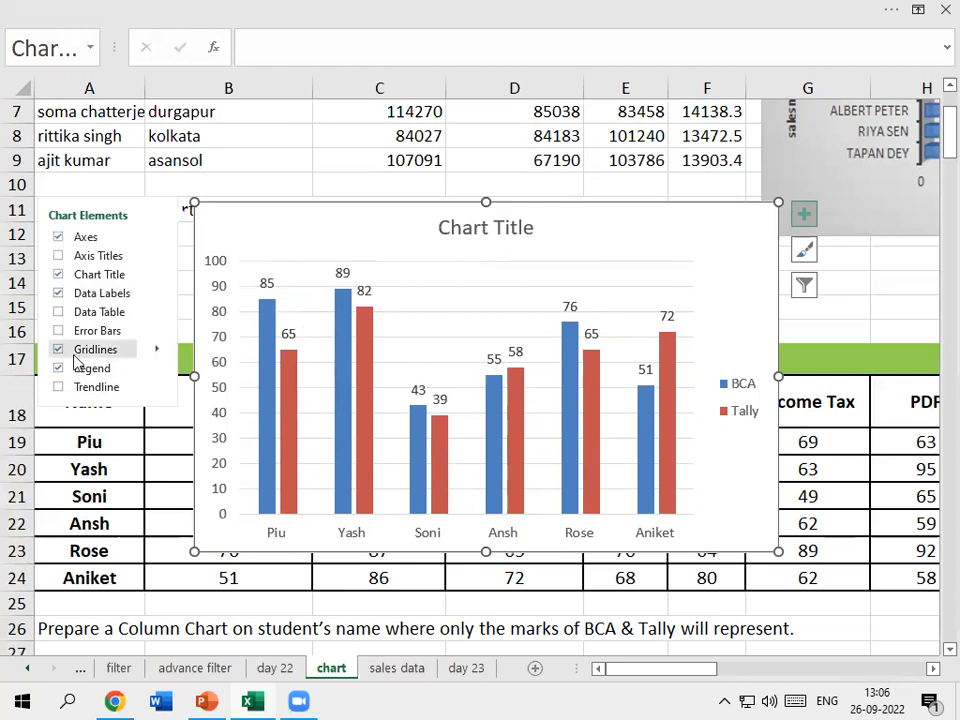
click(156, 369)
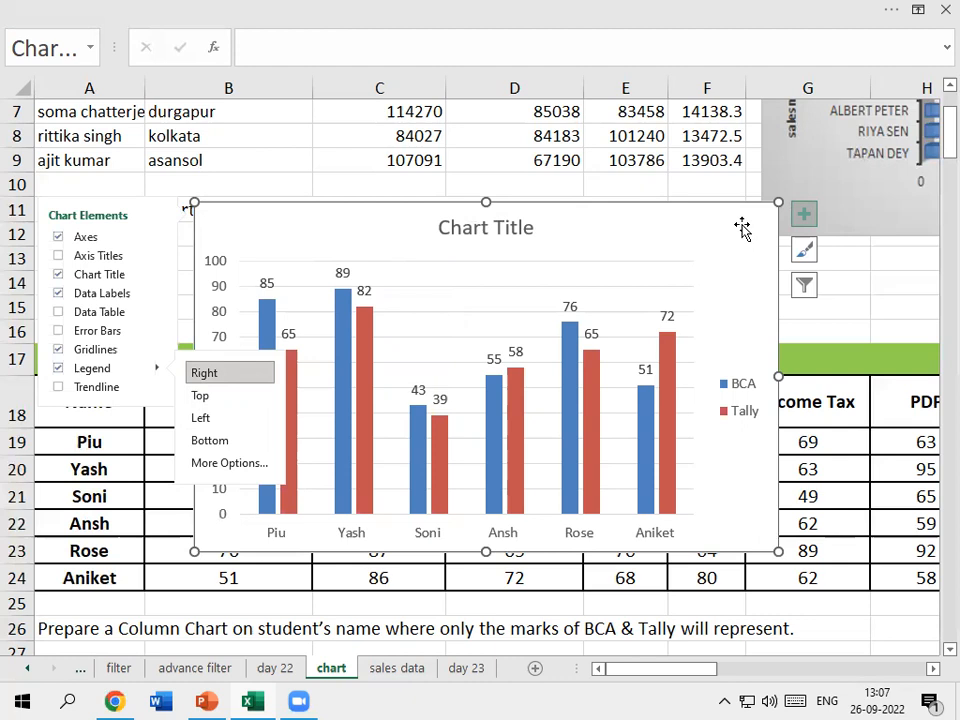
key(ctrl+z)
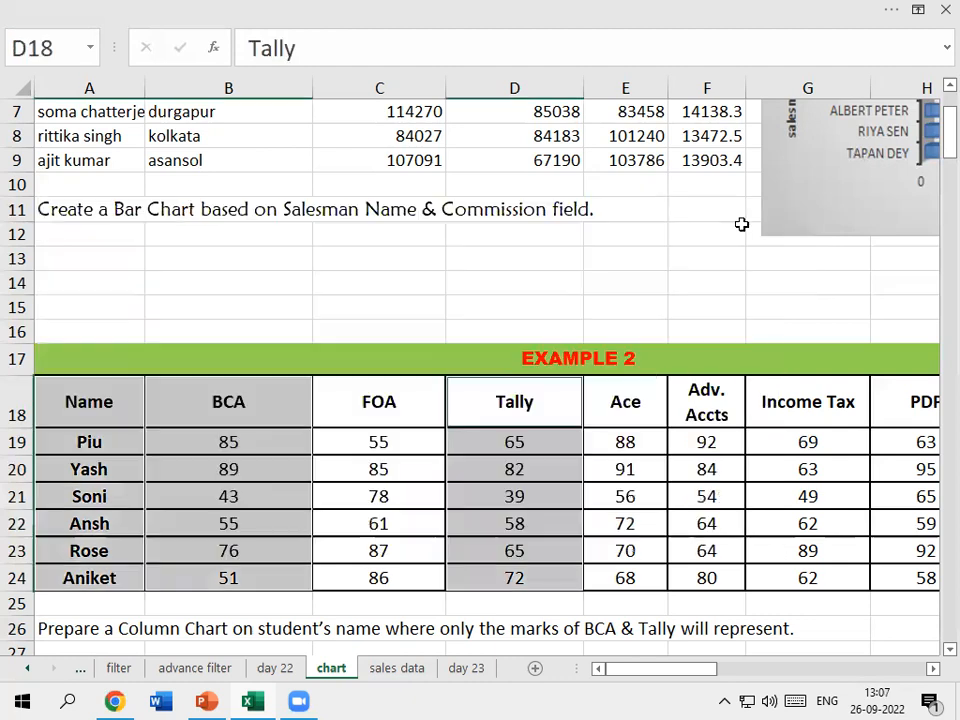
Step: Examine the Example 3 customer table and read its pie chart task in row 40
scroll(578, 400, down, 6)
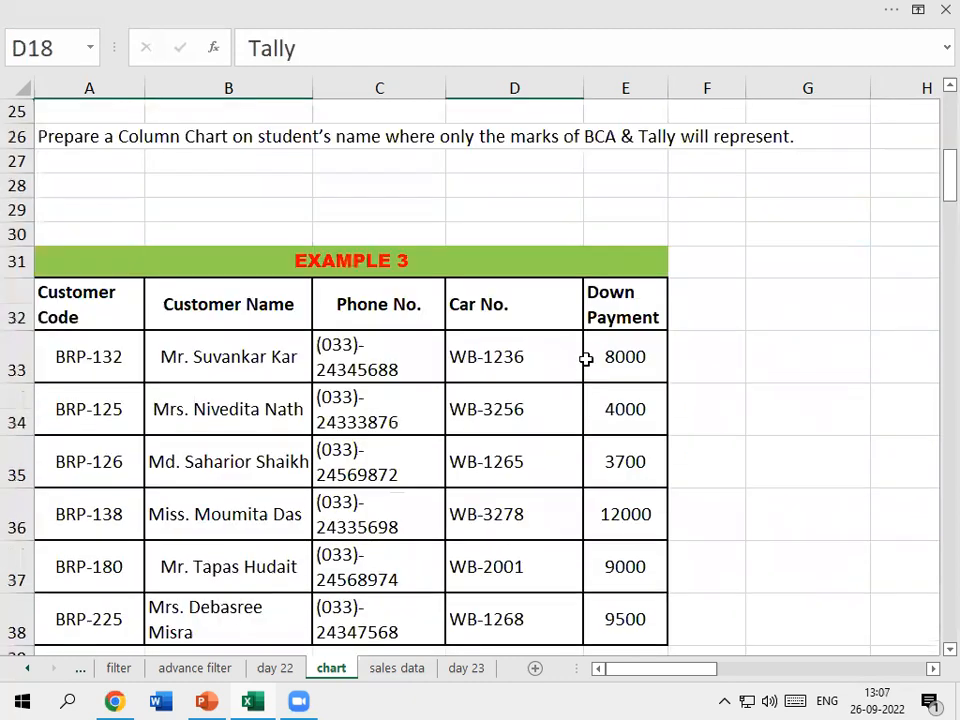
scroll(585, 357, up, 4)
click(508, 345)
click(228, 321)
scroll(740, 330, down, 6)
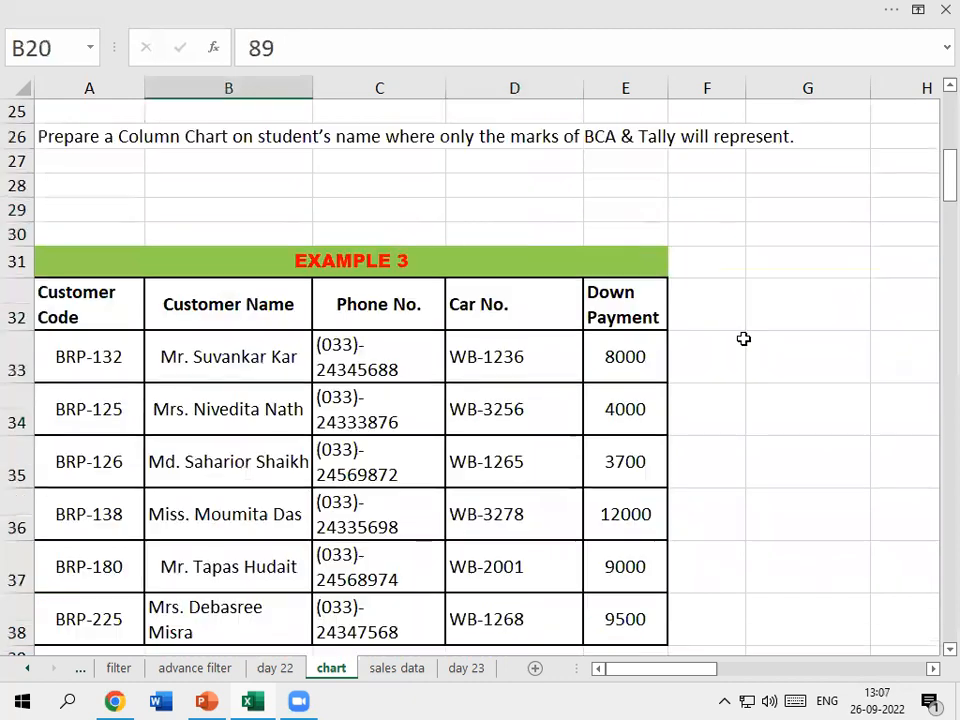
scroll(745, 339, up, 2)
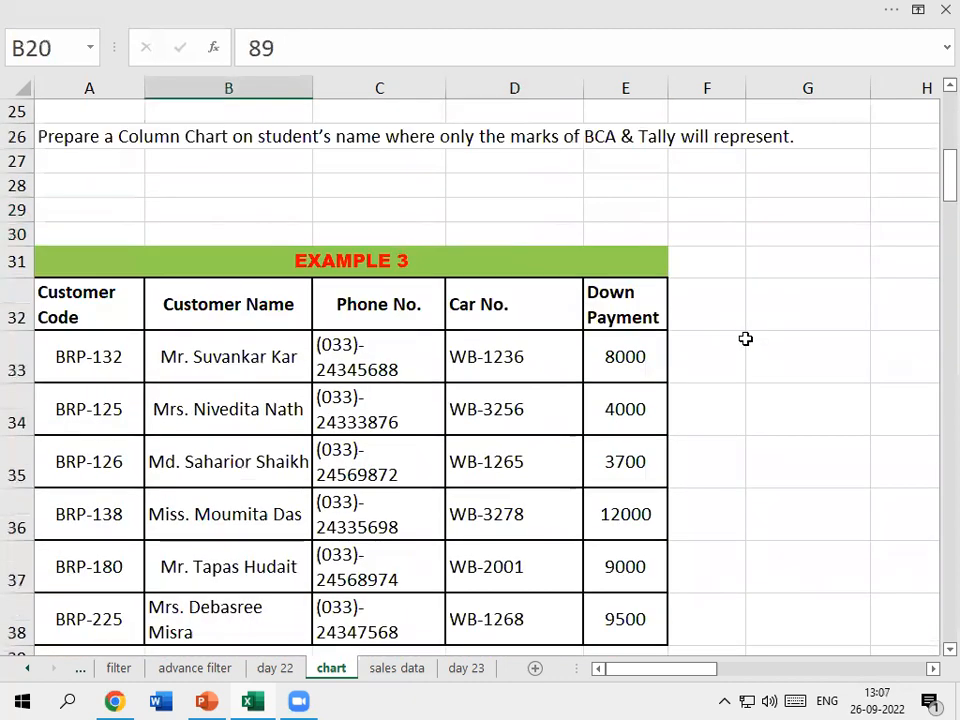
scroll(745, 339, up, 3)
scroll(747, 341, down, 2)
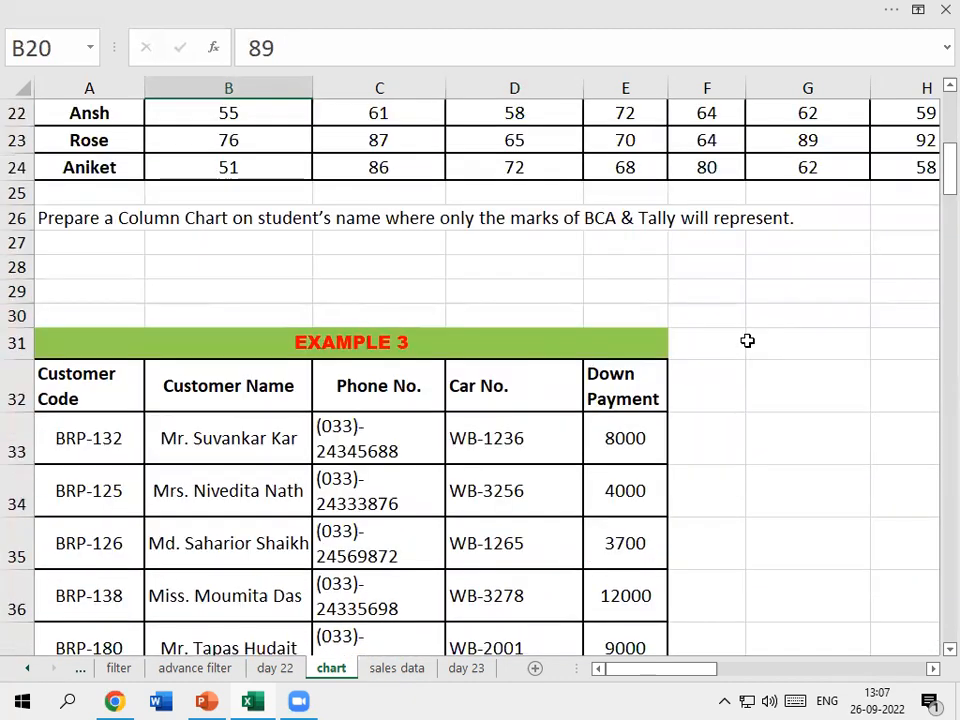
scroll(747, 341, down, 2)
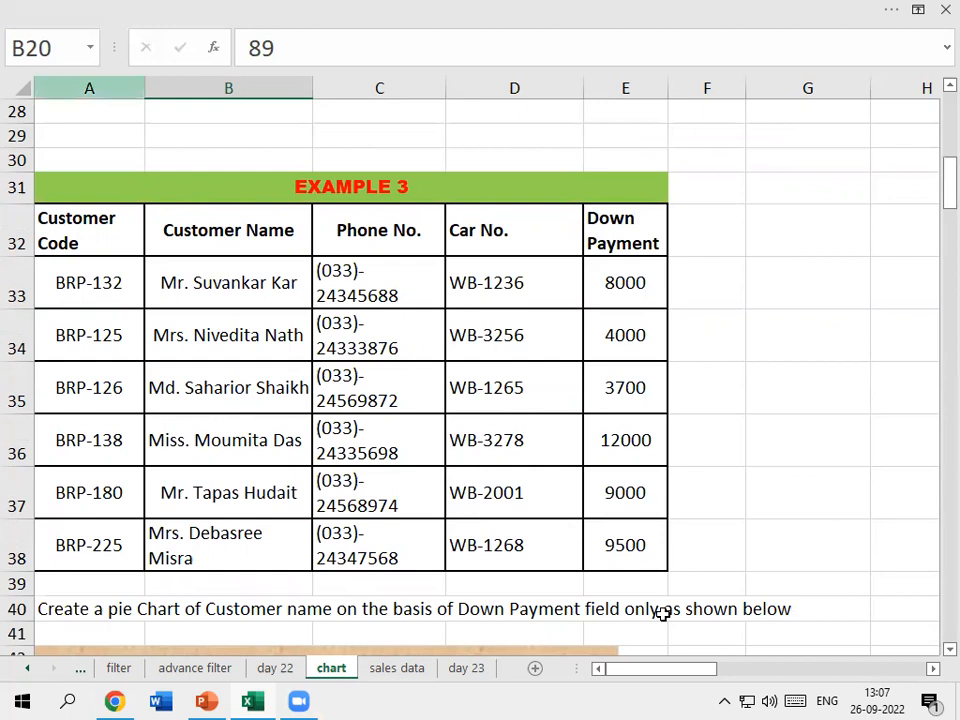
Step: Insert a 3-D pie chart from the Customer Name and Down Payment columns, B32:B38 and E32:E38
click(233, 217)
drag(233, 217, 254, 541)
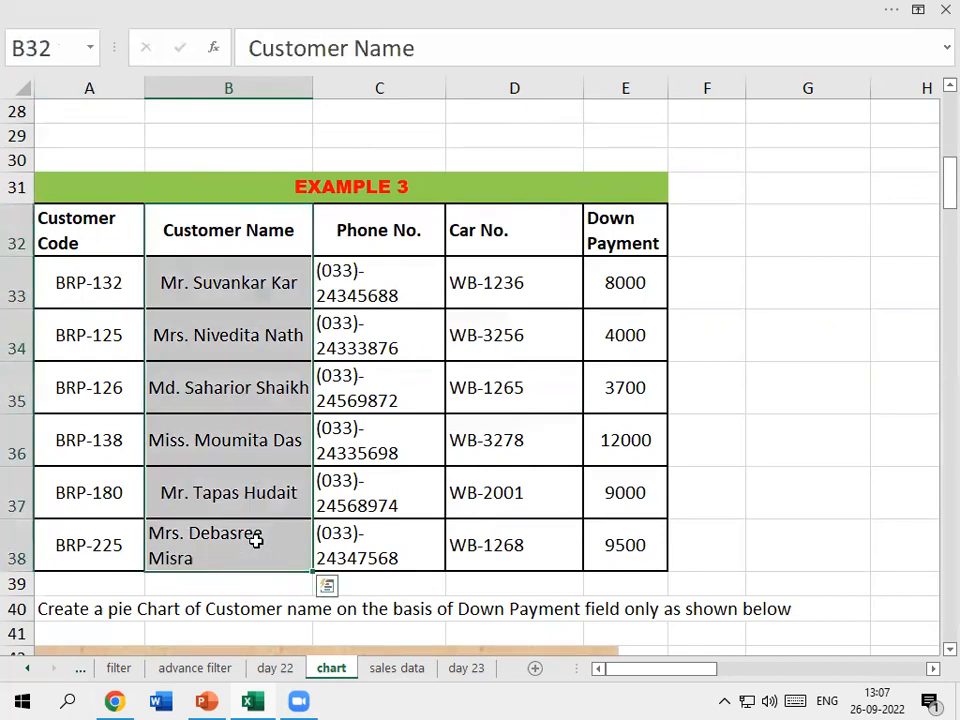
drag(628, 219, 633, 552)
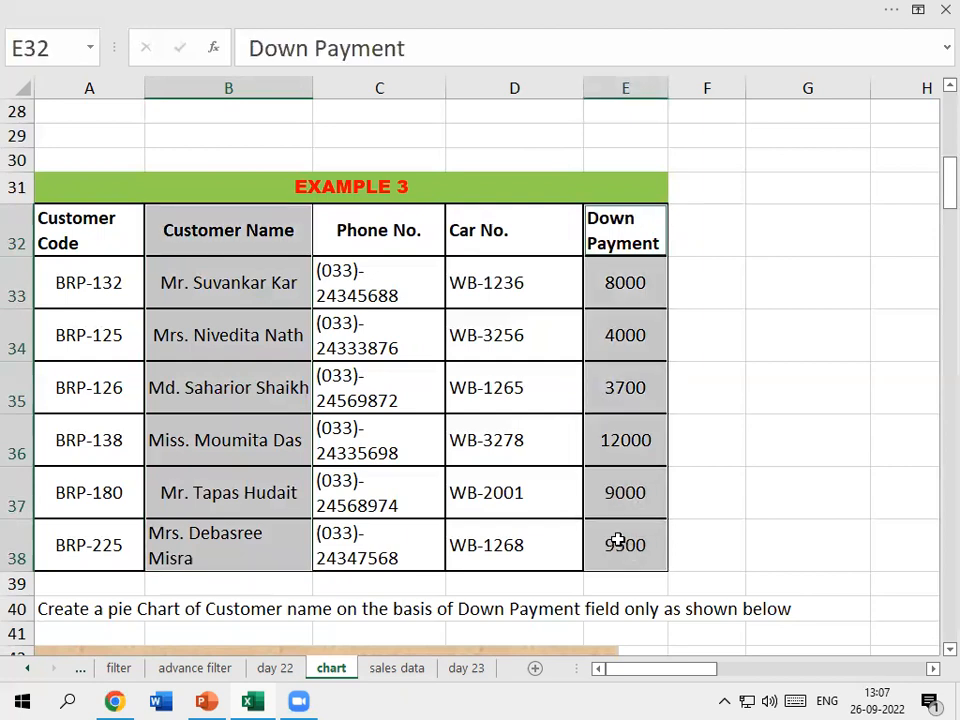
key(alt)
click(140, 46)
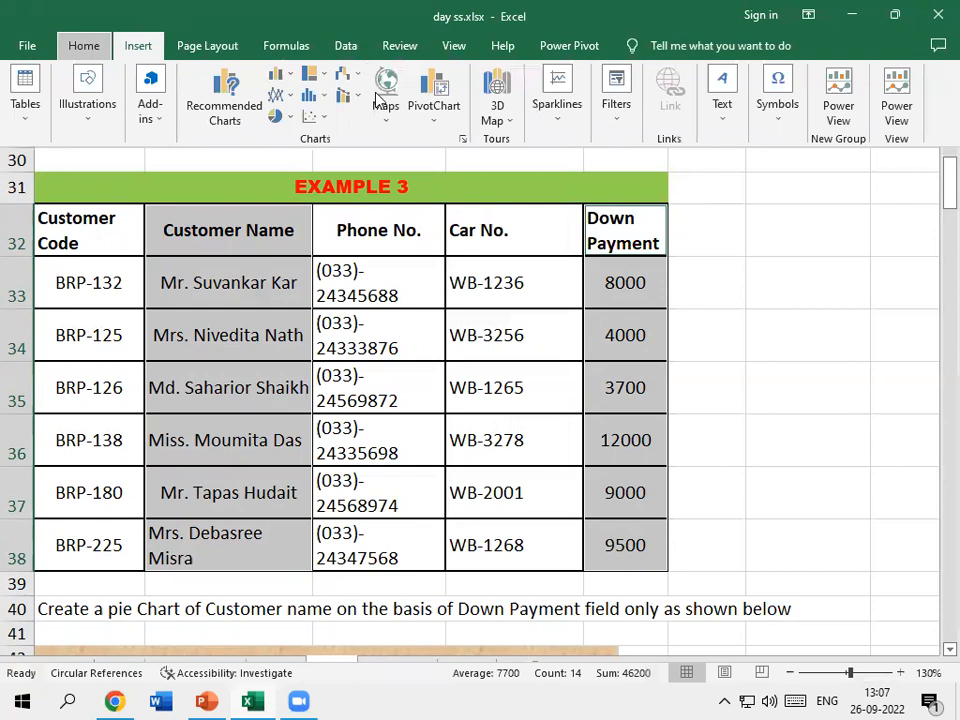
click(288, 120)
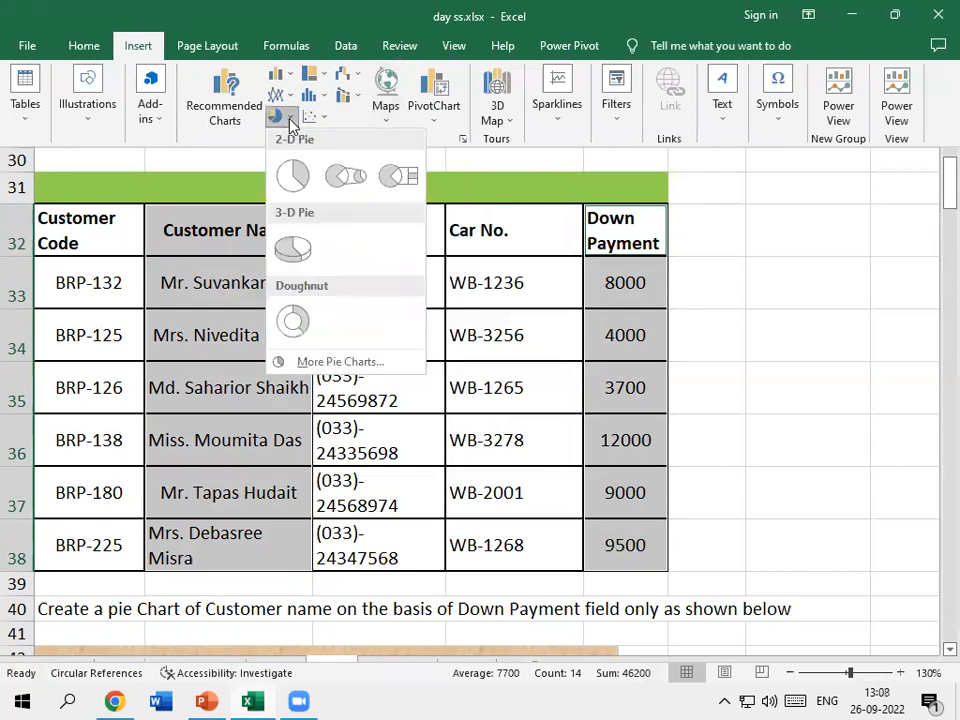
click(290, 252)
Step: Move the whole Down Payment pie chart up and left over the Example 3 table, and view the sample pie chart below row 40
drag(684, 285, 726, 228)
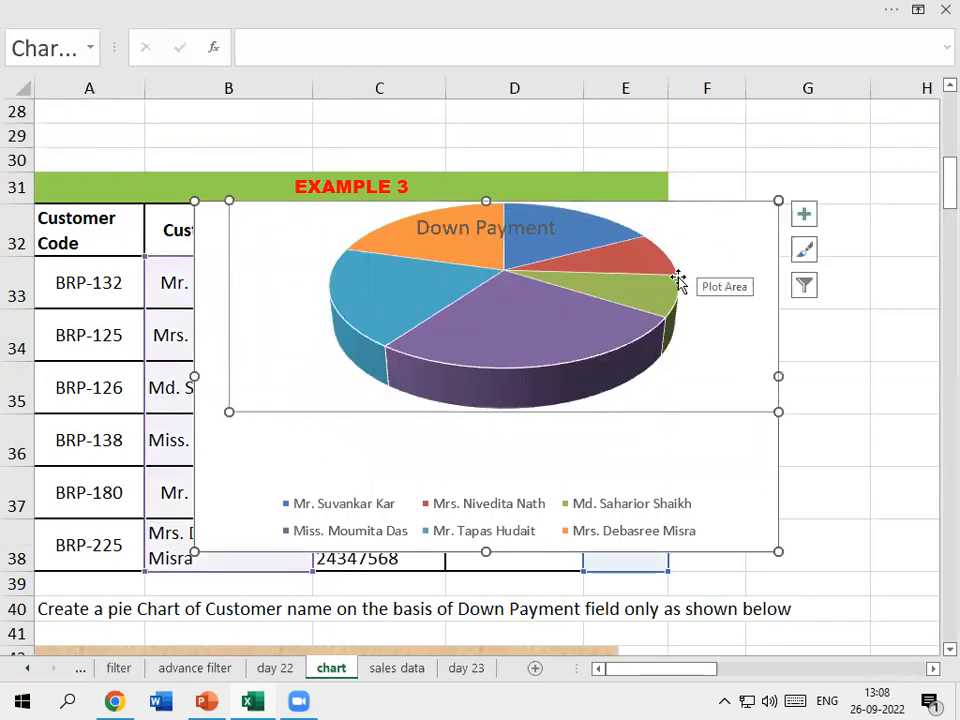
key(ctrl+z)
click(723, 234)
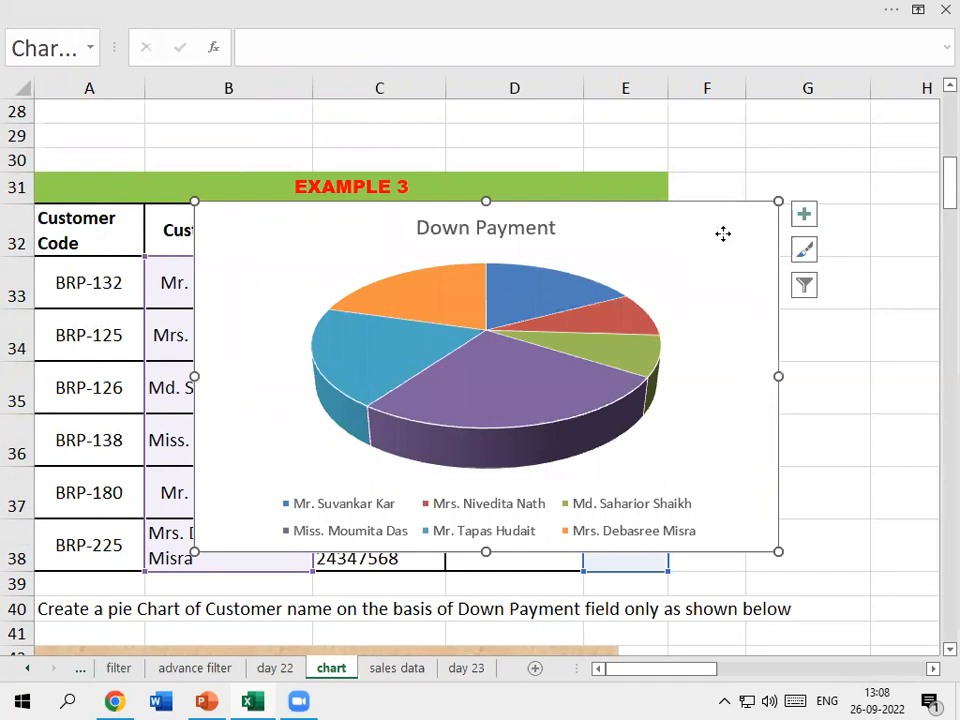
drag(723, 212, 634, 158)
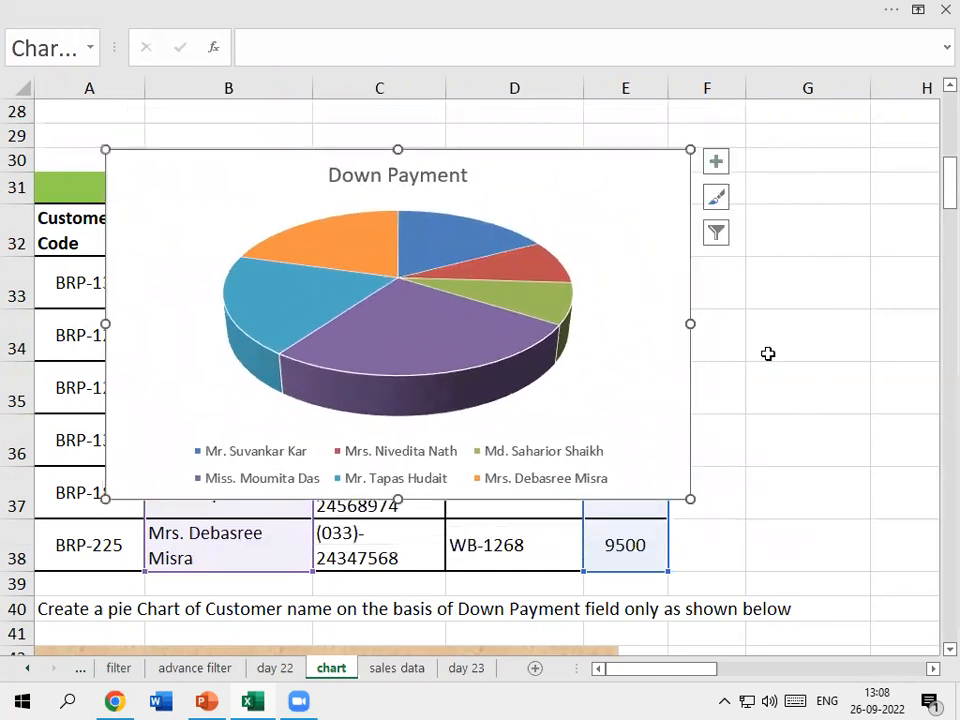
scroll(768, 353, down, 5)
scroll(335, 350, up, 2)
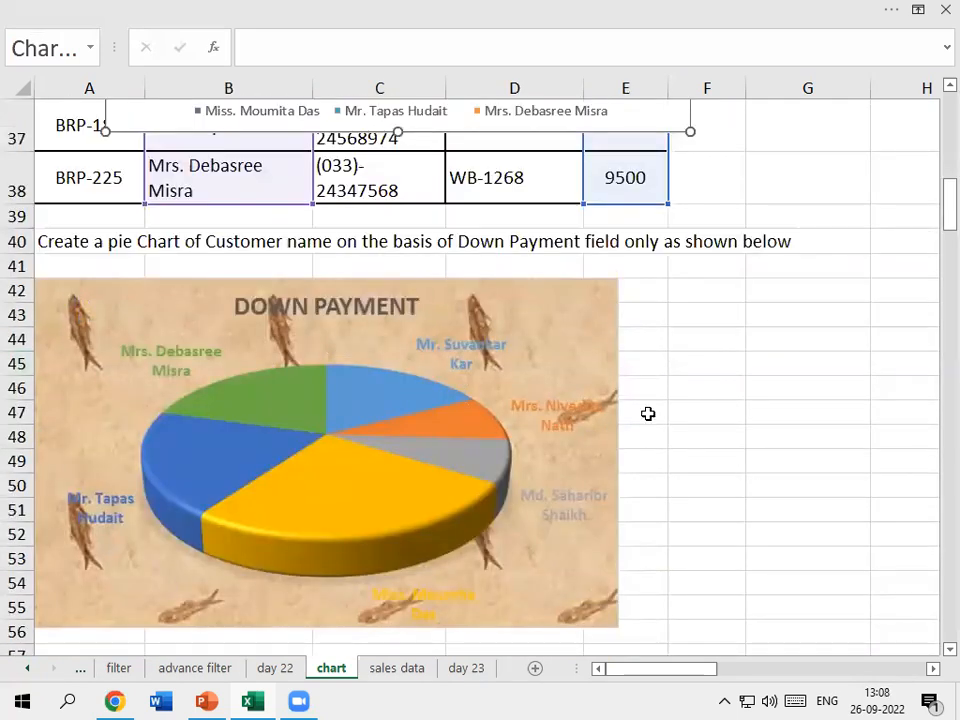
Step: Compare the Down Payment pie with the sample chart, try data labels on it, and view their placement options
scroll(648, 413, up, 4)
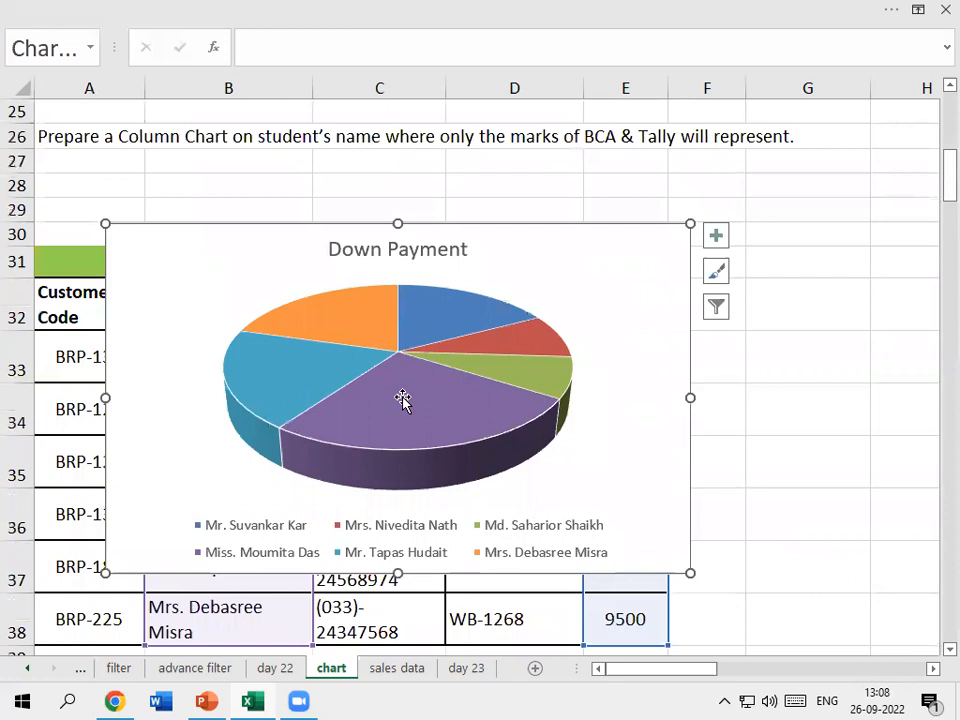
scroll(401, 396, down, 4)
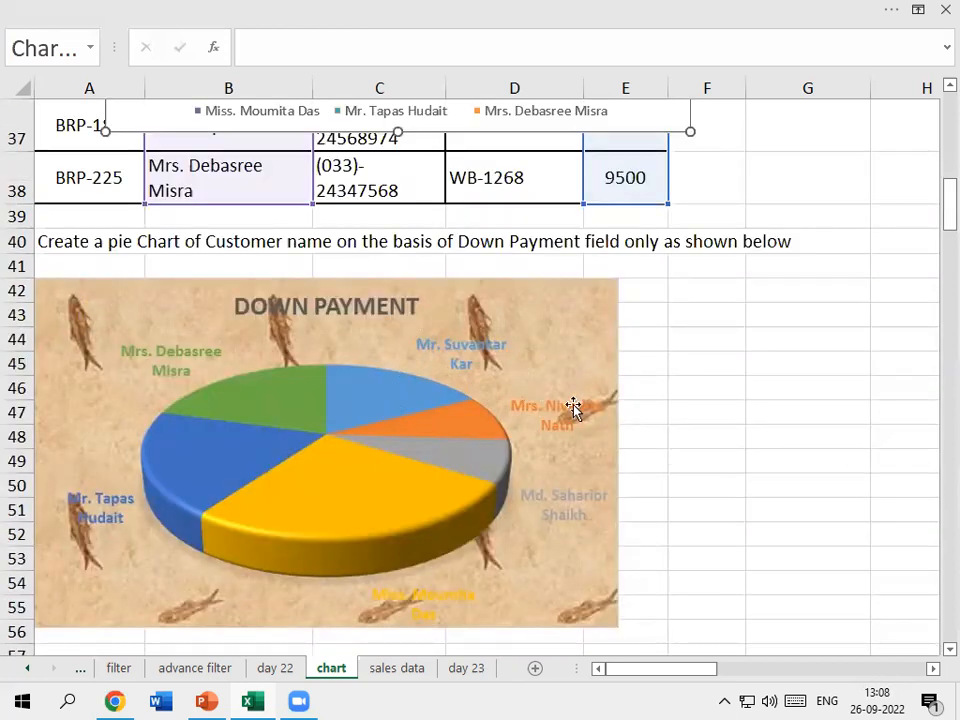
scroll(600, 390, up, 3)
click(716, 163)
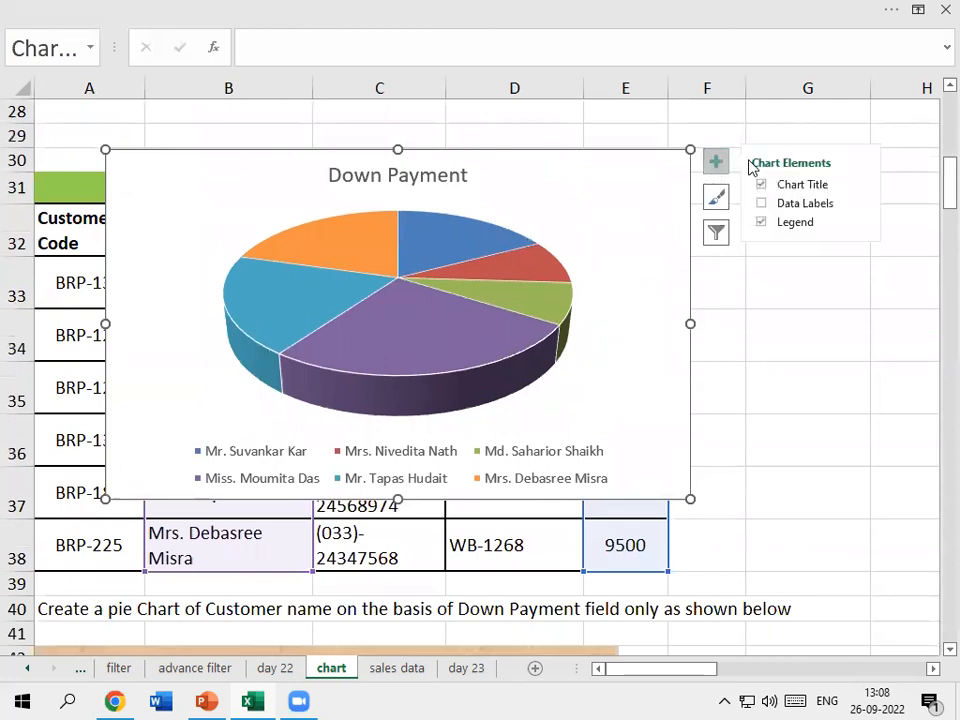
click(763, 205)
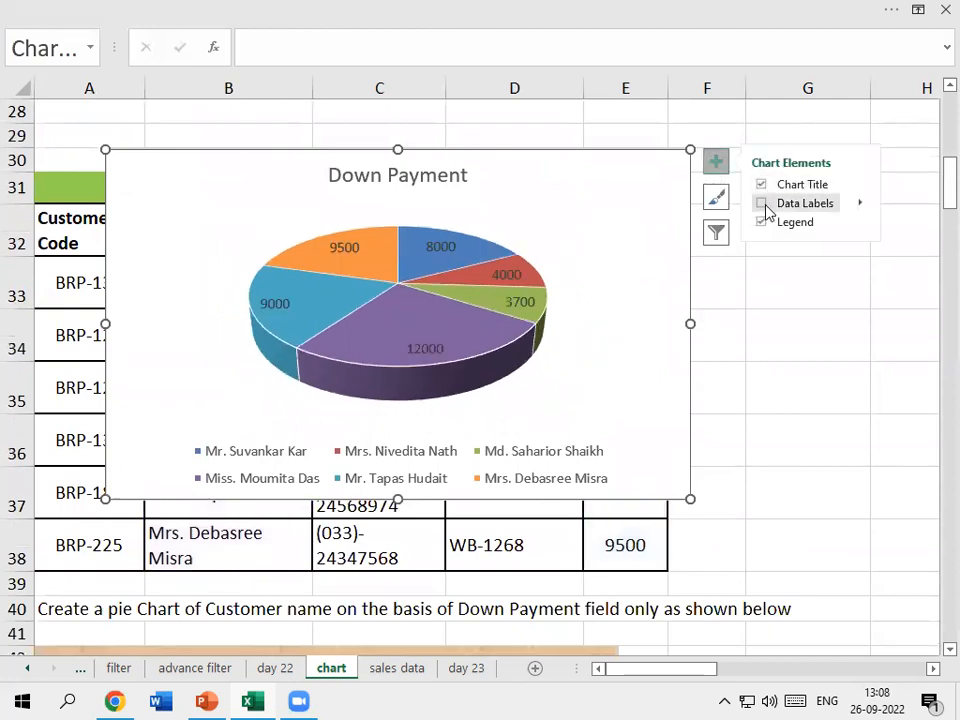
click(859, 204)
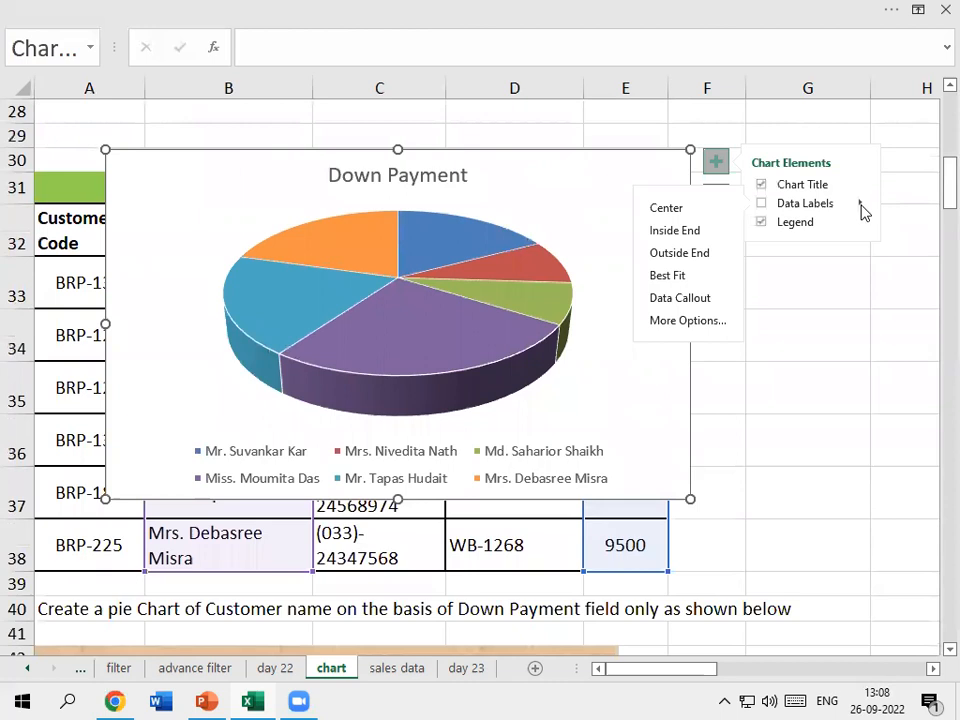
click(861, 205)
click(861, 205)
Step: Remove the legend from the Down Payment pie chart
click(760, 222)
click(759, 224)
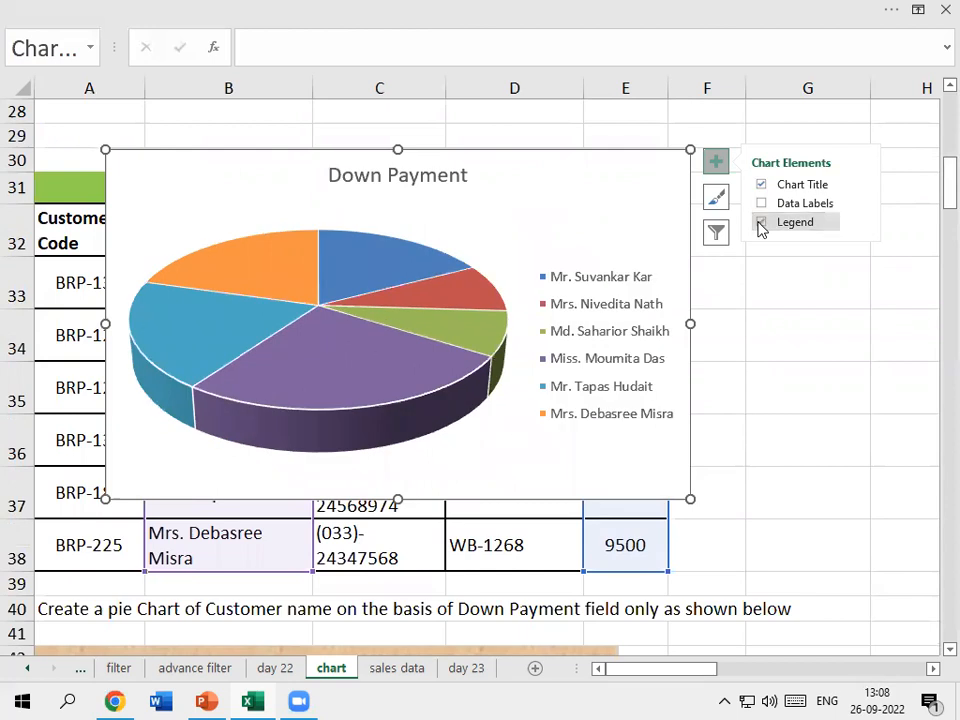
click(760, 223)
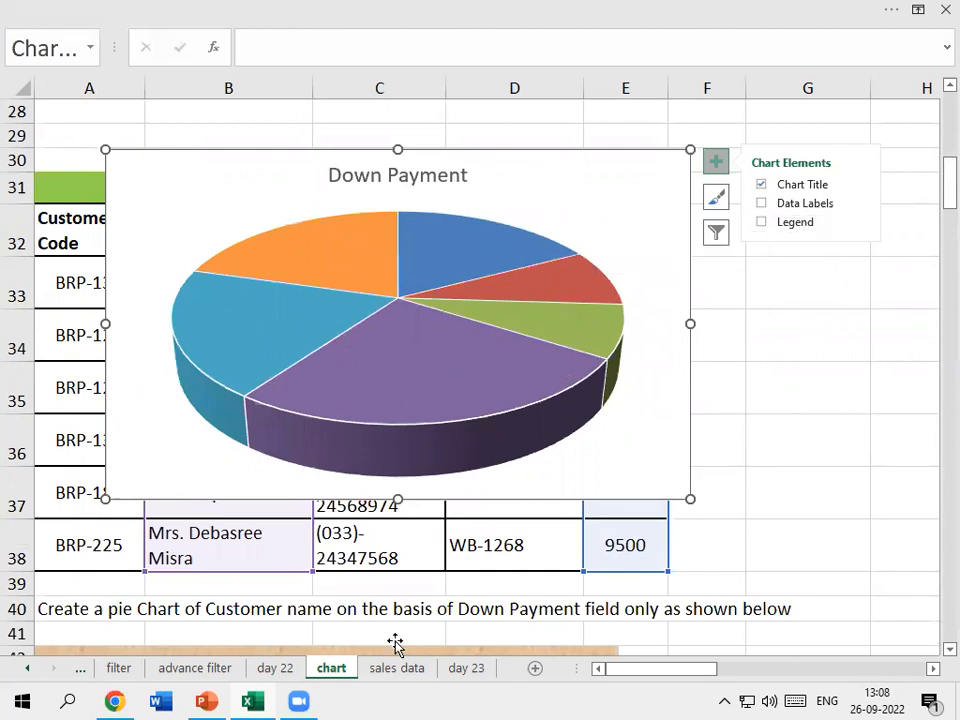
Step: Apply chart Style 8 to the Down Payment pie and compare it with the sample chart below row 40
scroll(343, 529, down, 4)
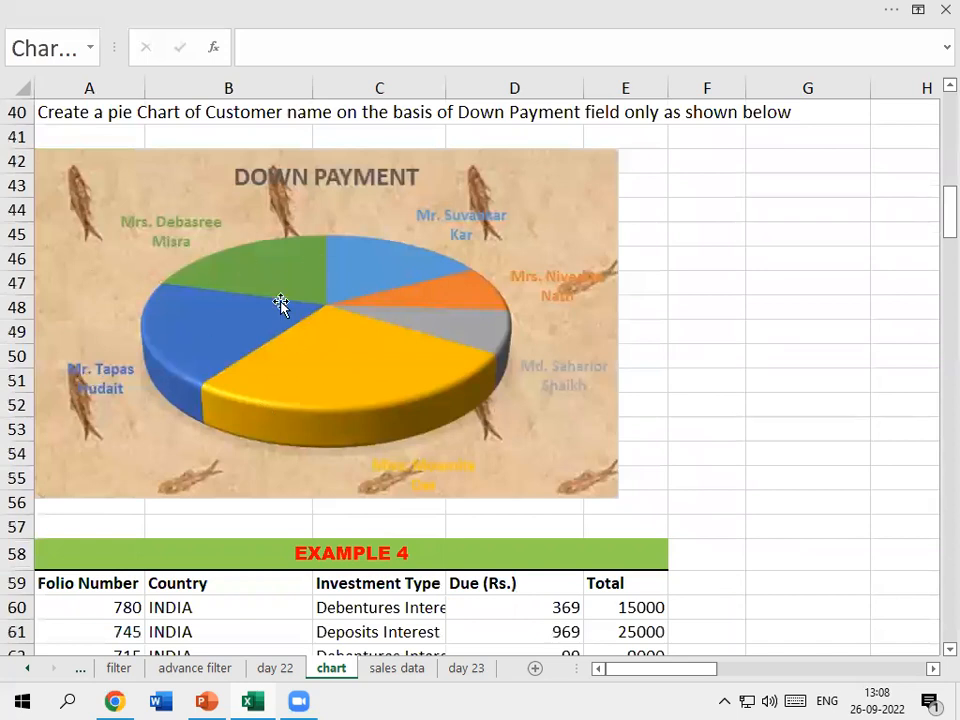
scroll(476, 321, up, 5)
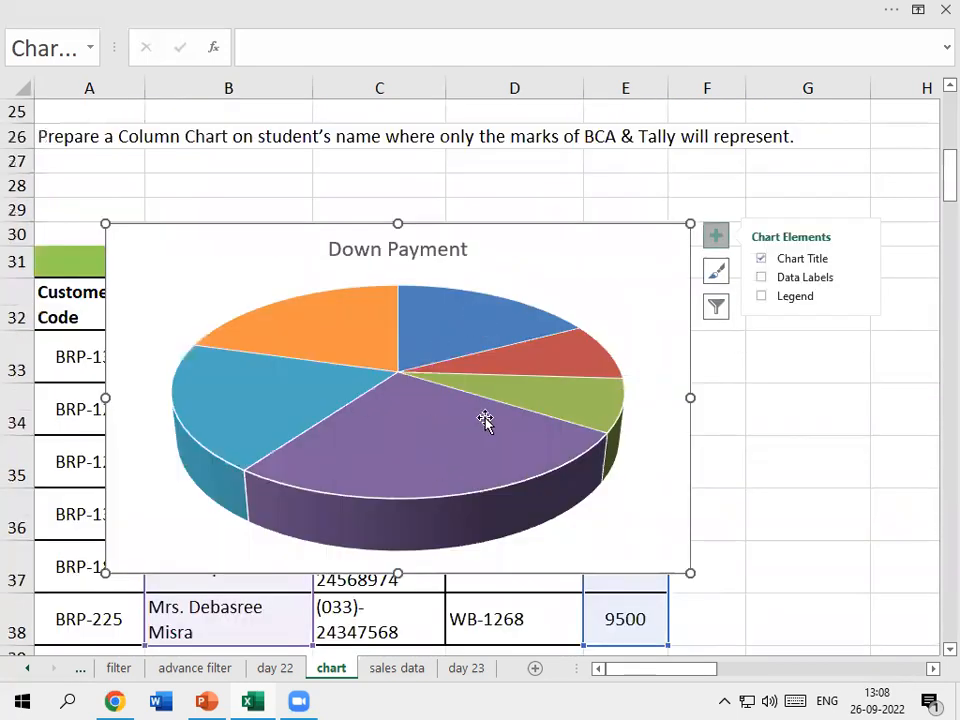
click(738, 9)
key(alt)
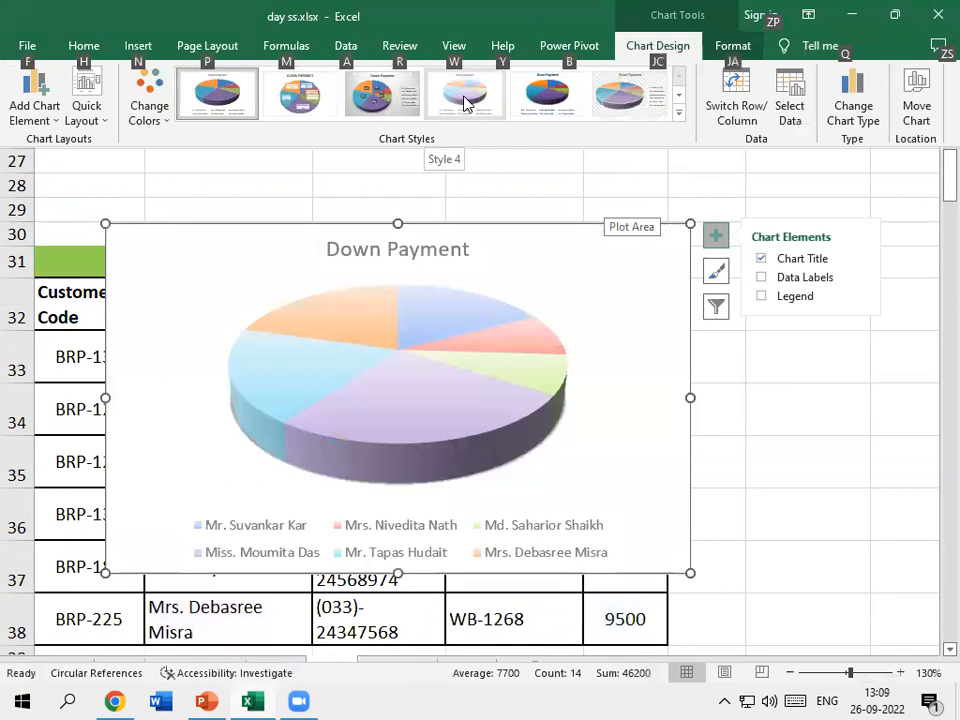
click(679, 115)
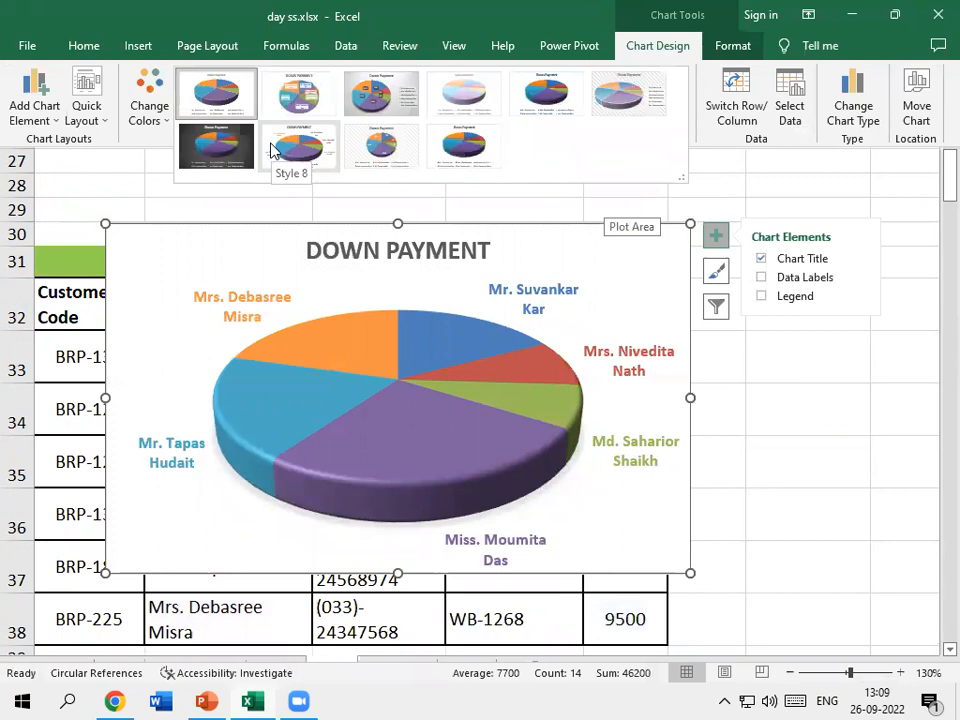
click(272, 150)
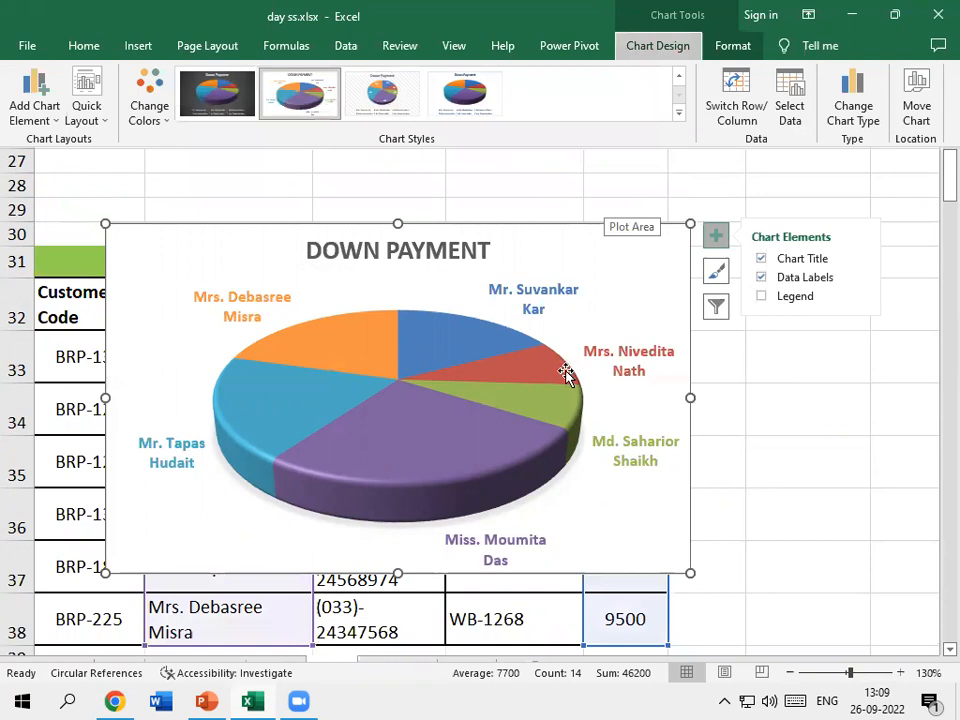
scroll(519, 416, down, 4)
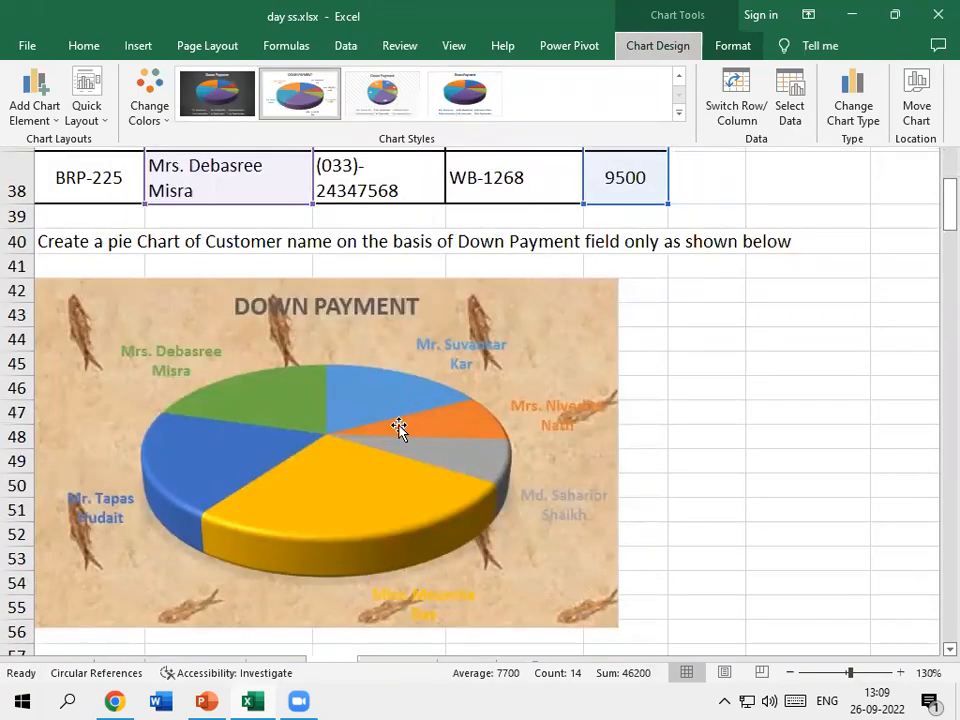
scroll(386, 387, up, 5)
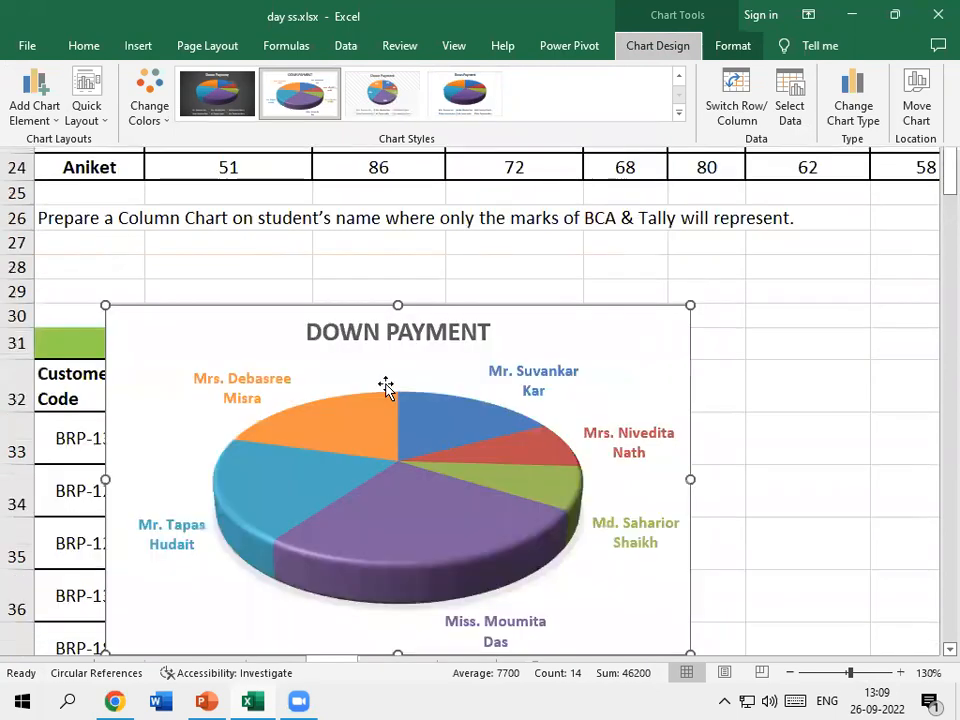
Step: Select only the largest pie slice (12000) and fill it with the standard yellow colour
click(679, 114)
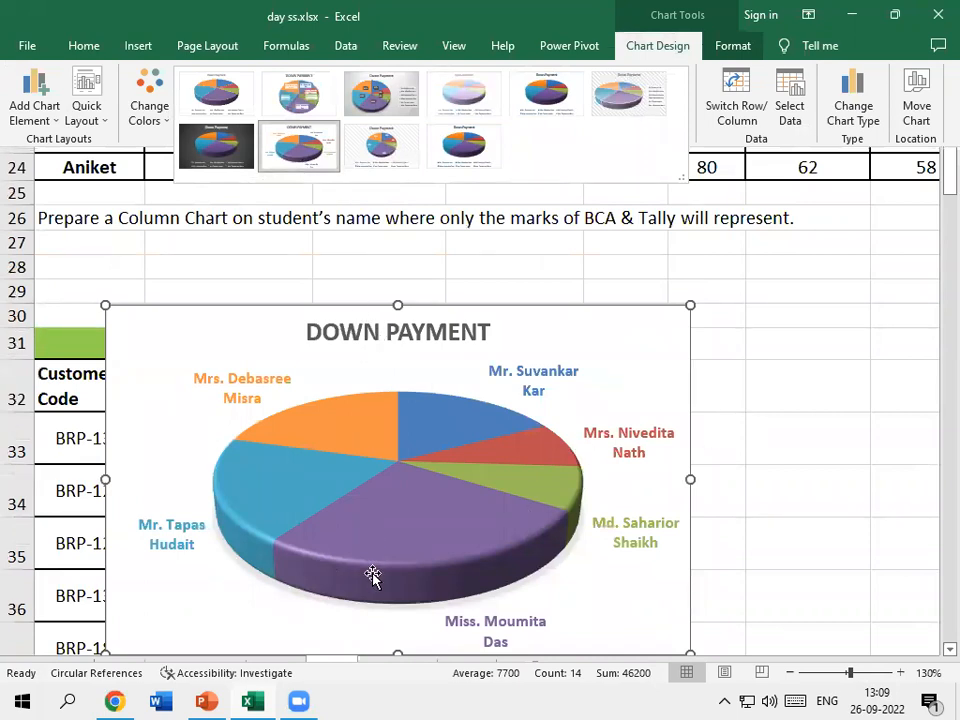
scroll(380, 575, down, 7)
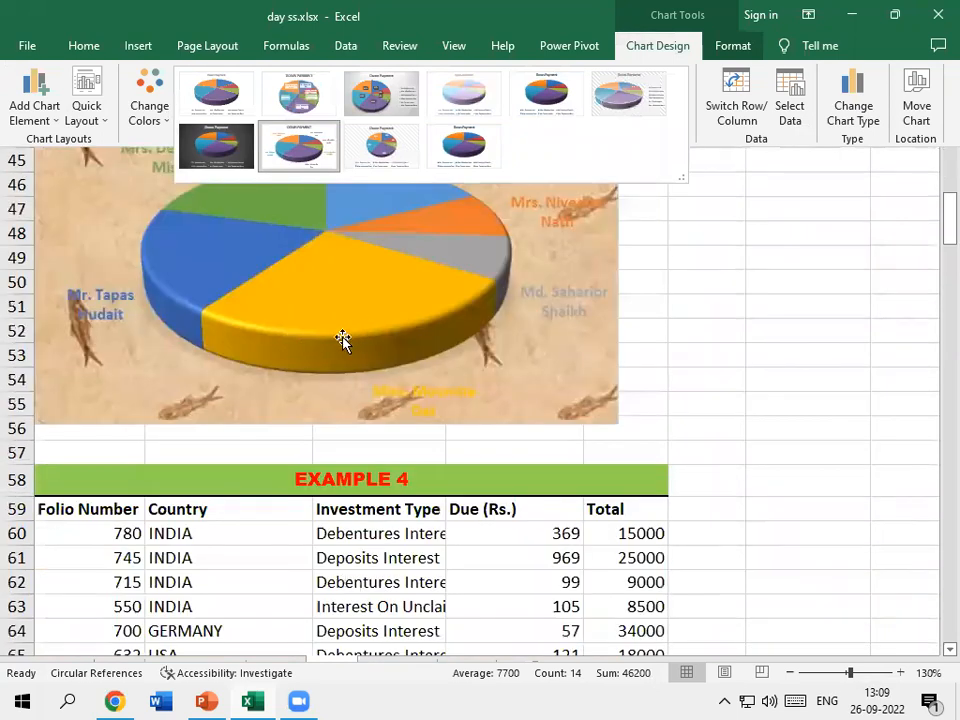
scroll(388, 327, up, 5)
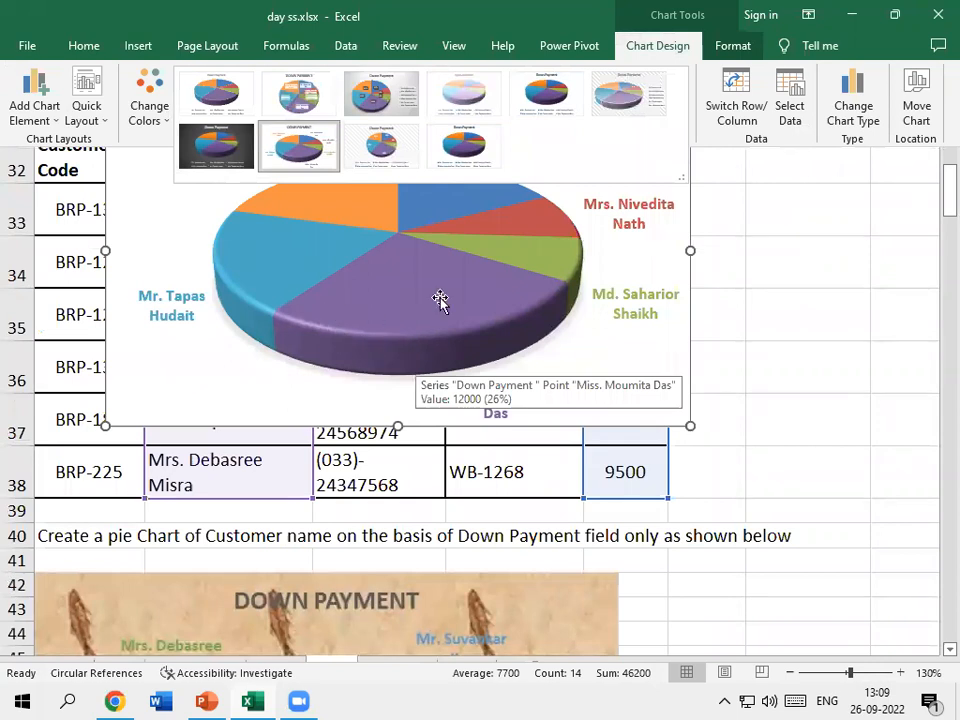
click(389, 301)
click(390, 301)
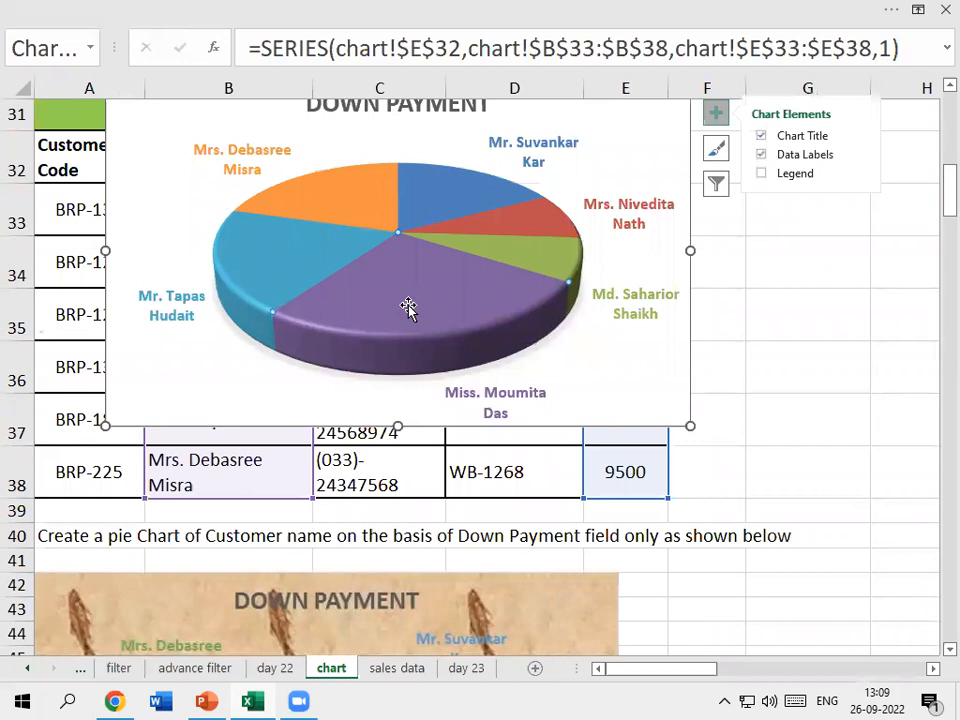
key(alt)
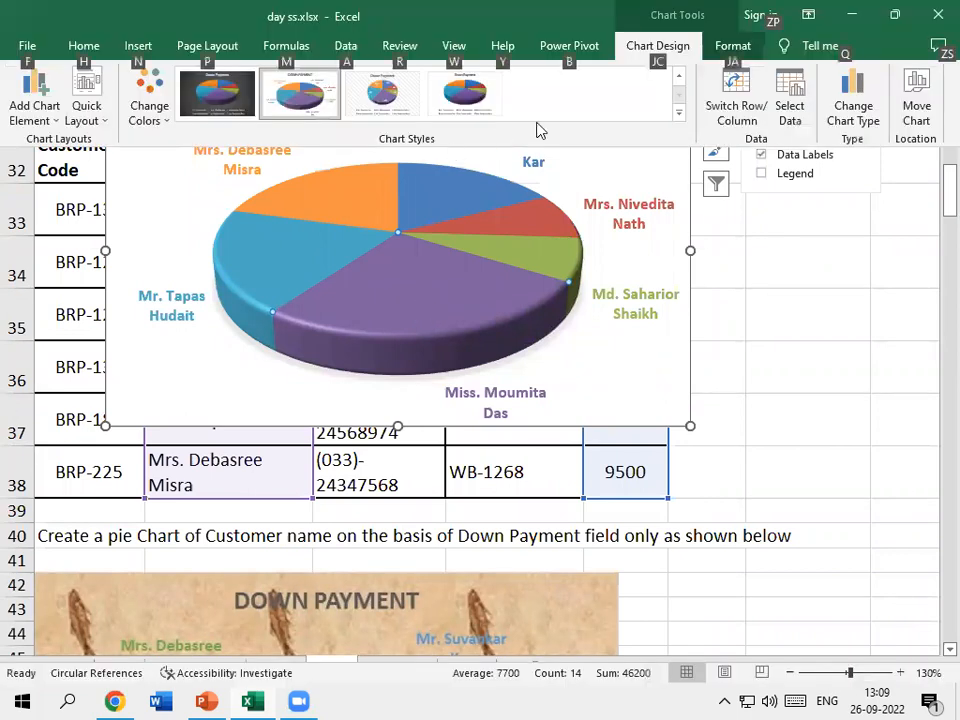
click(743, 51)
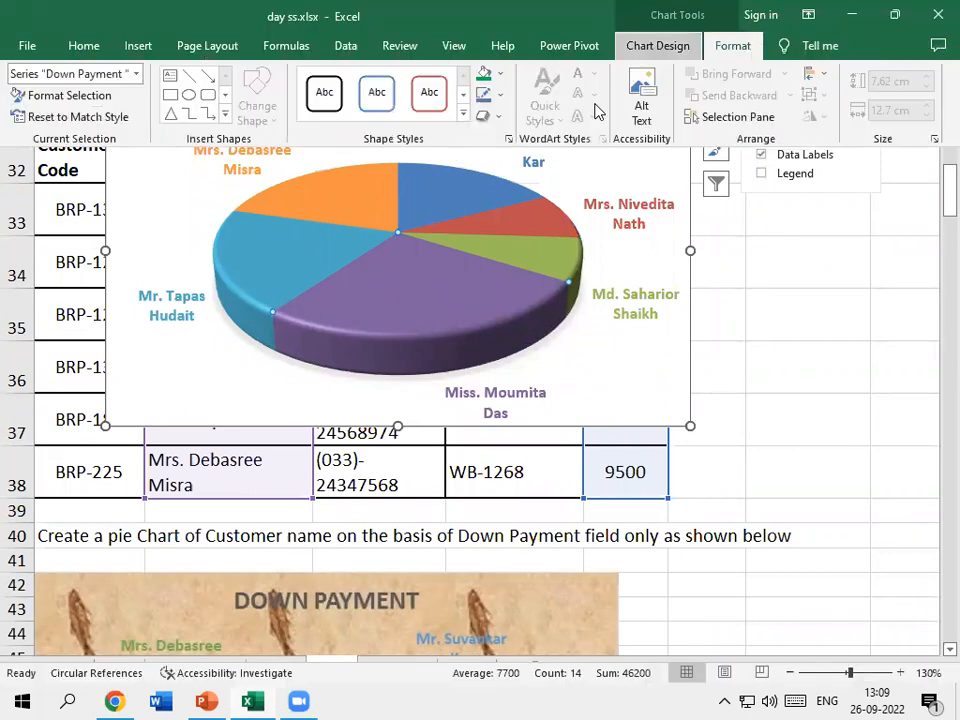
click(499, 74)
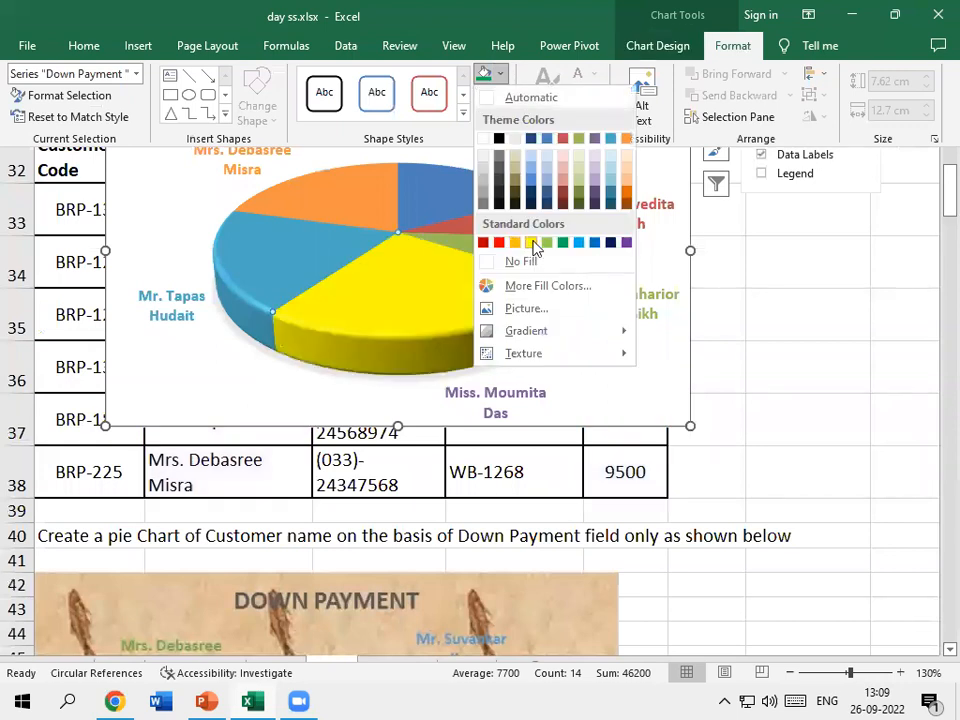
click(530, 243)
scroll(564, 386, down, 7)
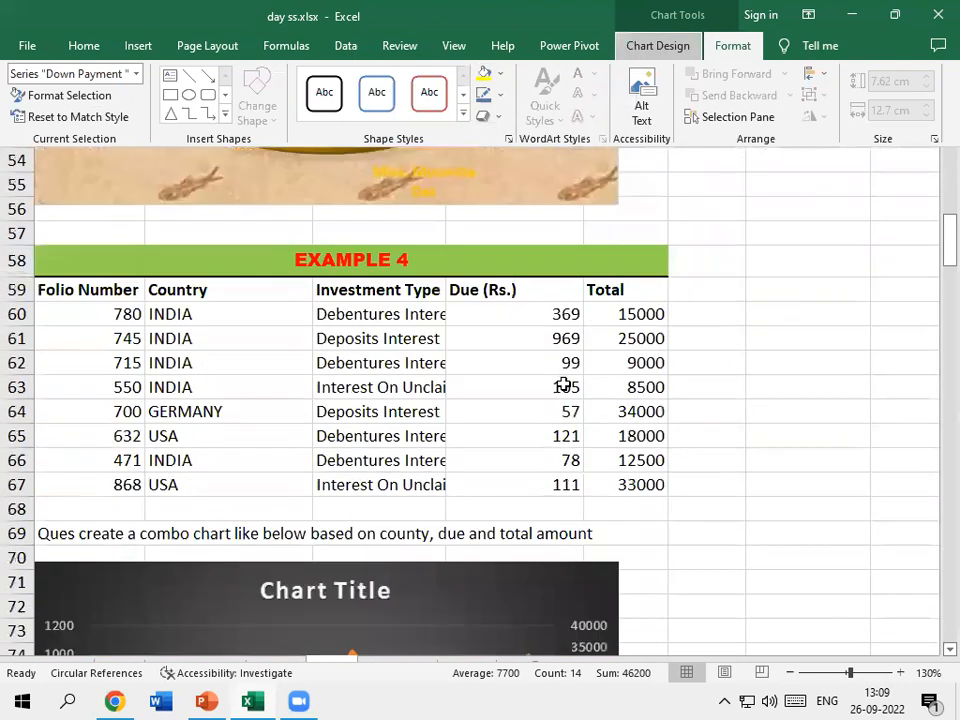
scroll(564, 381, up, 5)
scroll(436, 383, up, 3)
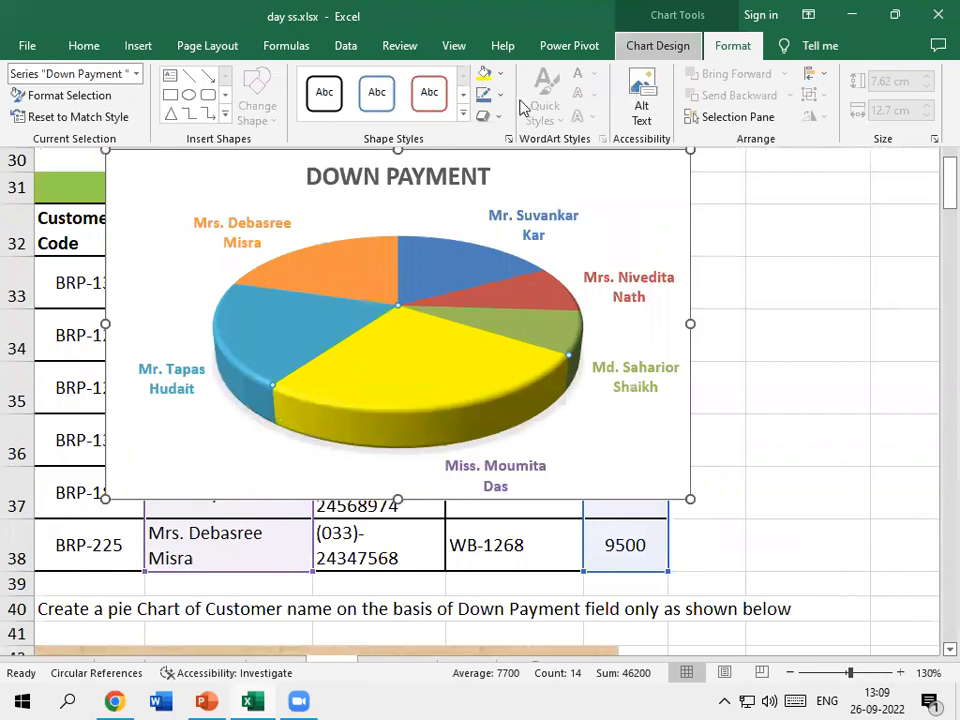
click(499, 74)
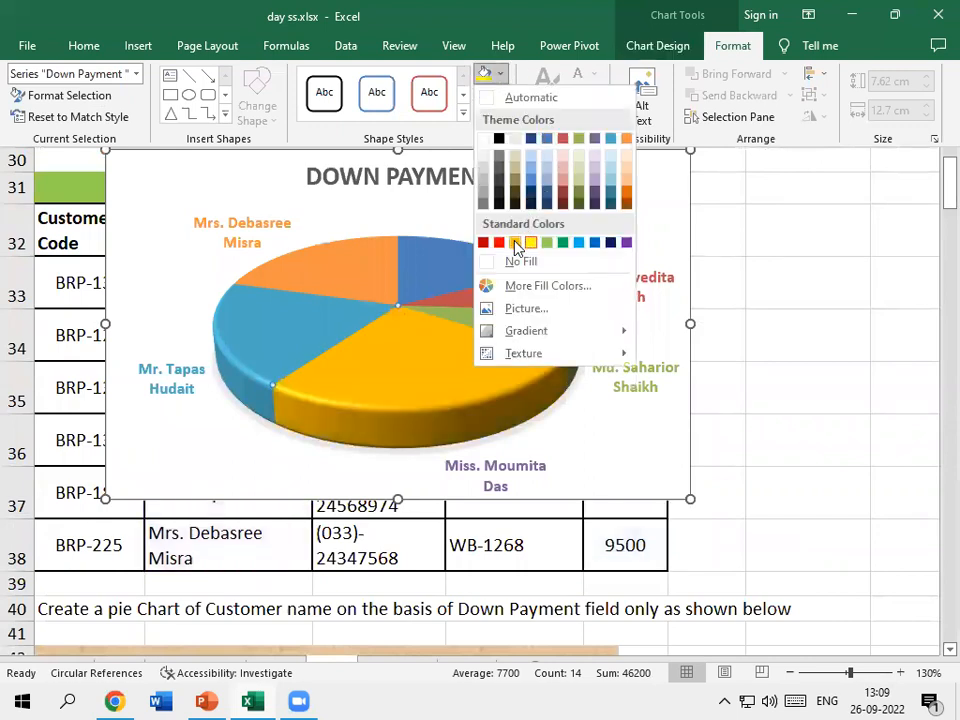
key(Escape)
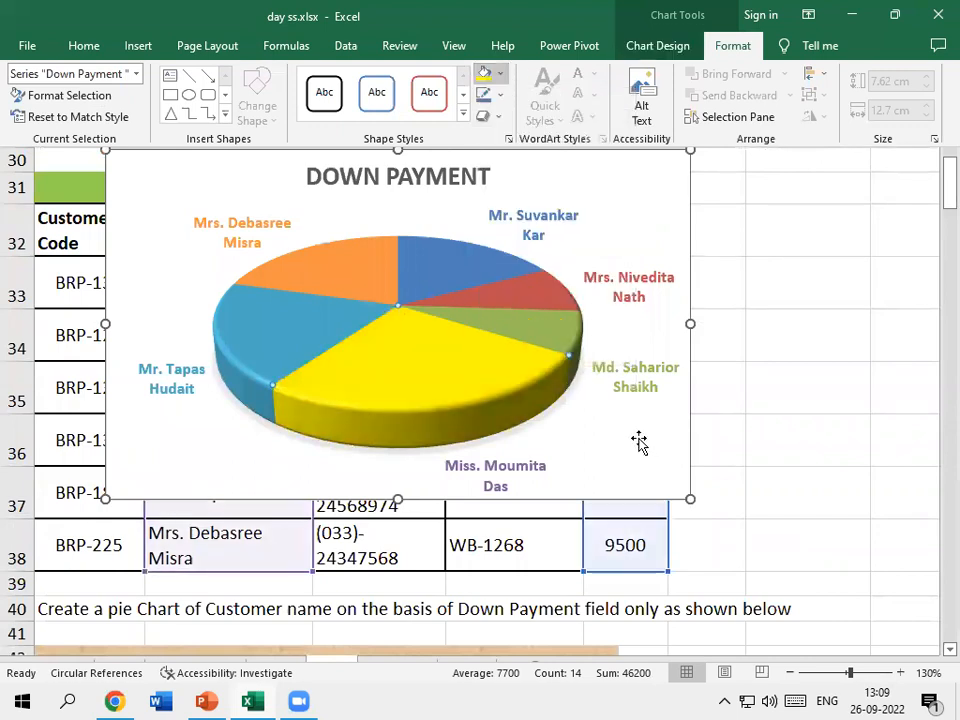
Step: Select only the 9000 slice of the Down Payment pie and fill it with standard Blue
scroll(639, 442, down, 4)
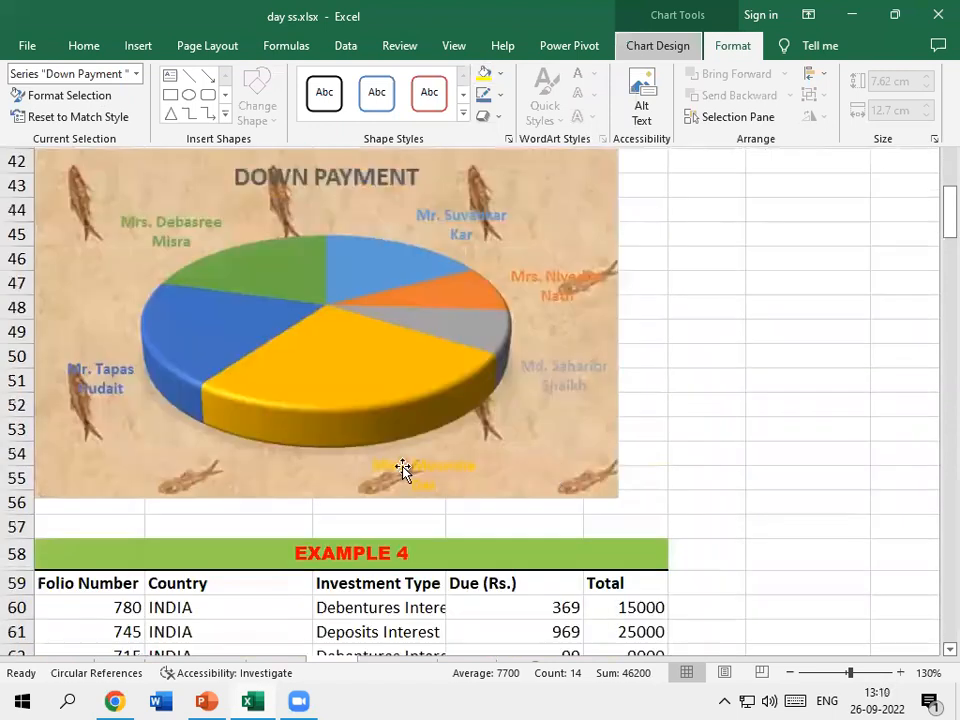
scroll(218, 342, up, 5)
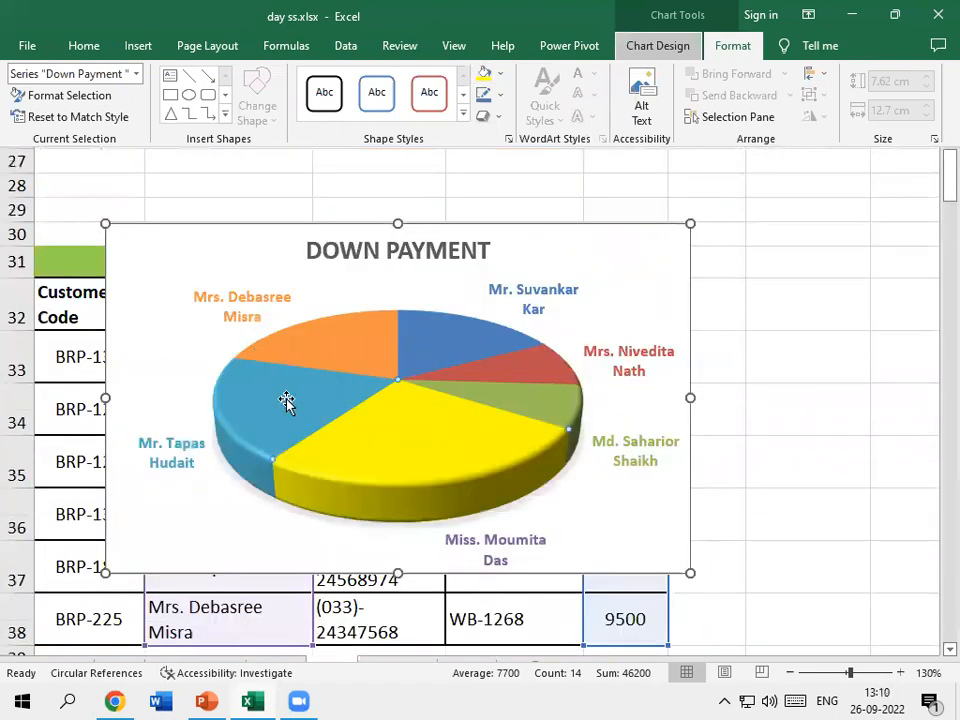
click(264, 412)
click(264, 412)
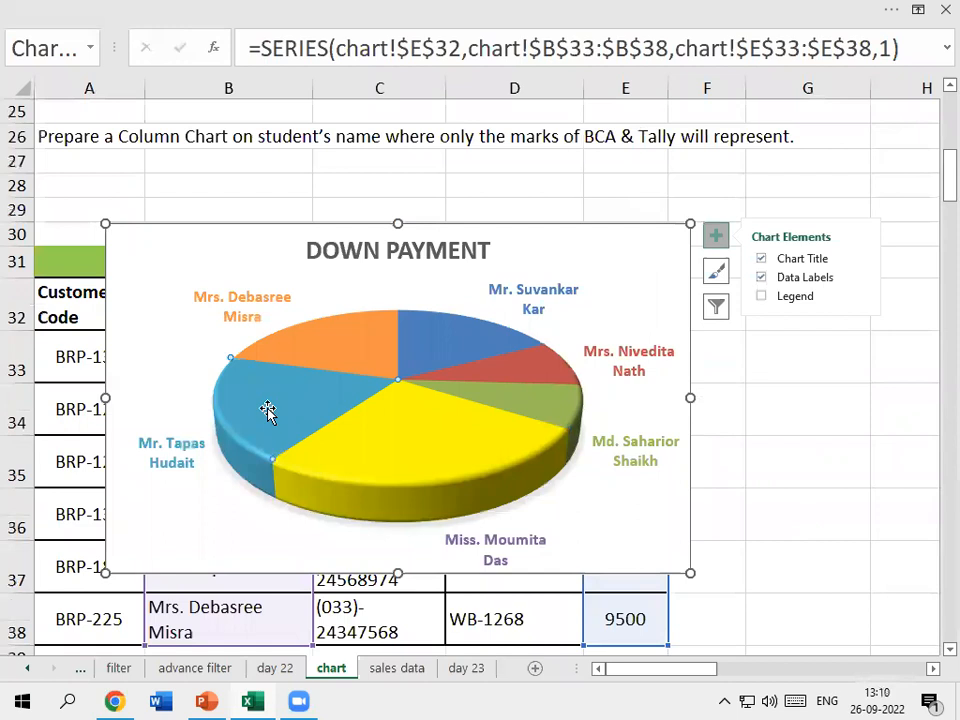
key(alt)
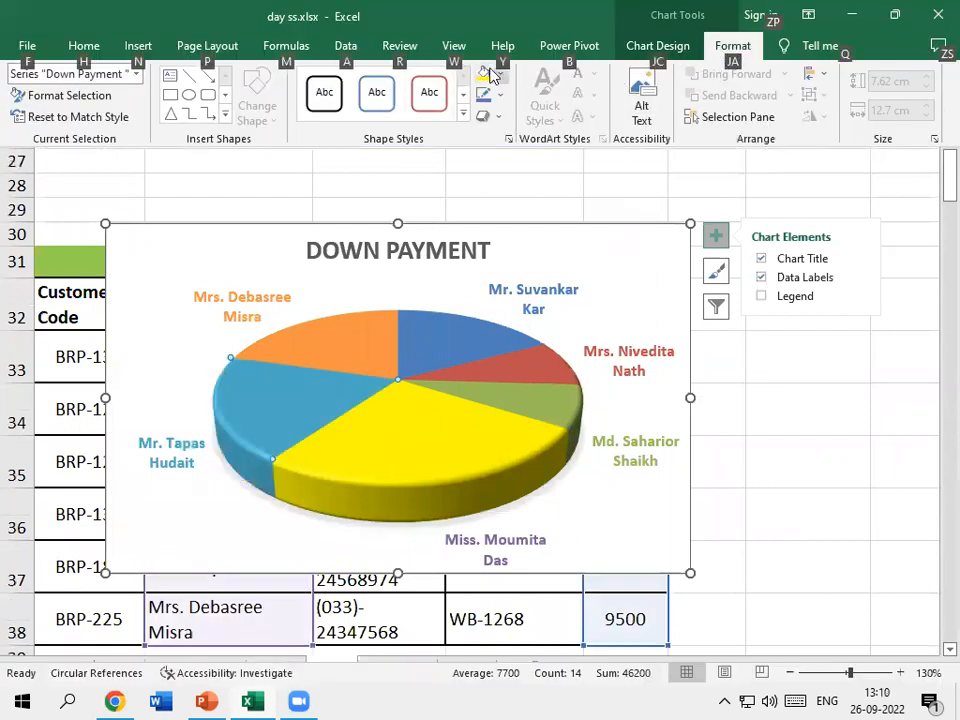
key(y)
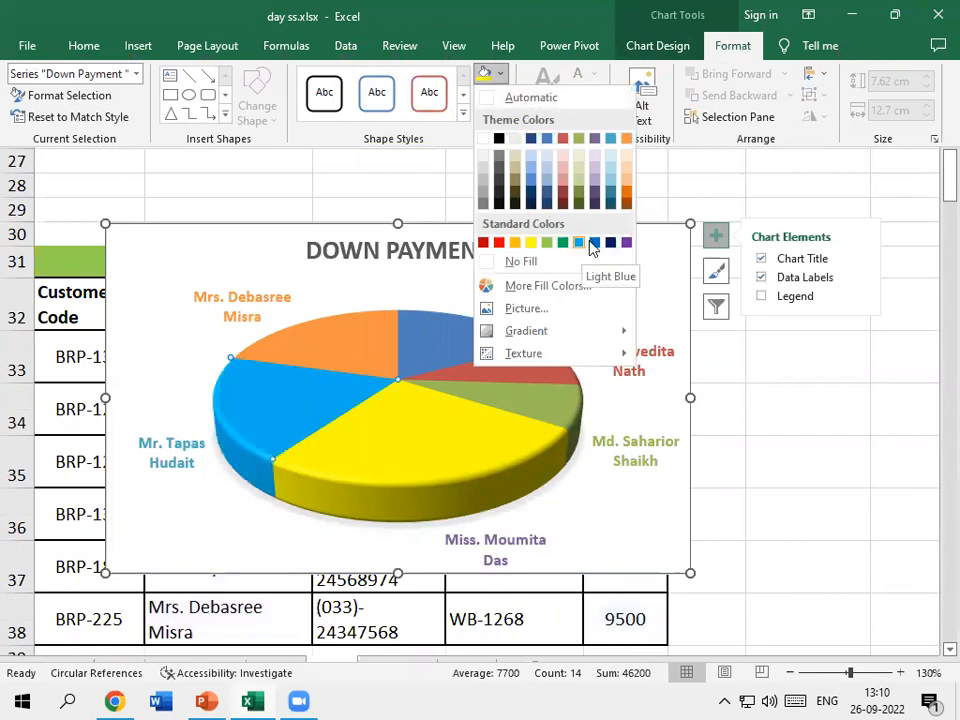
click(595, 242)
key(ctrl+shift+F1)
Step: Fill the 8000 slice of the Down Payment pie with standard Light Blue and compare the pie with the sample chart
click(470, 328)
key(ctrl+shift+F1)
key(alt)
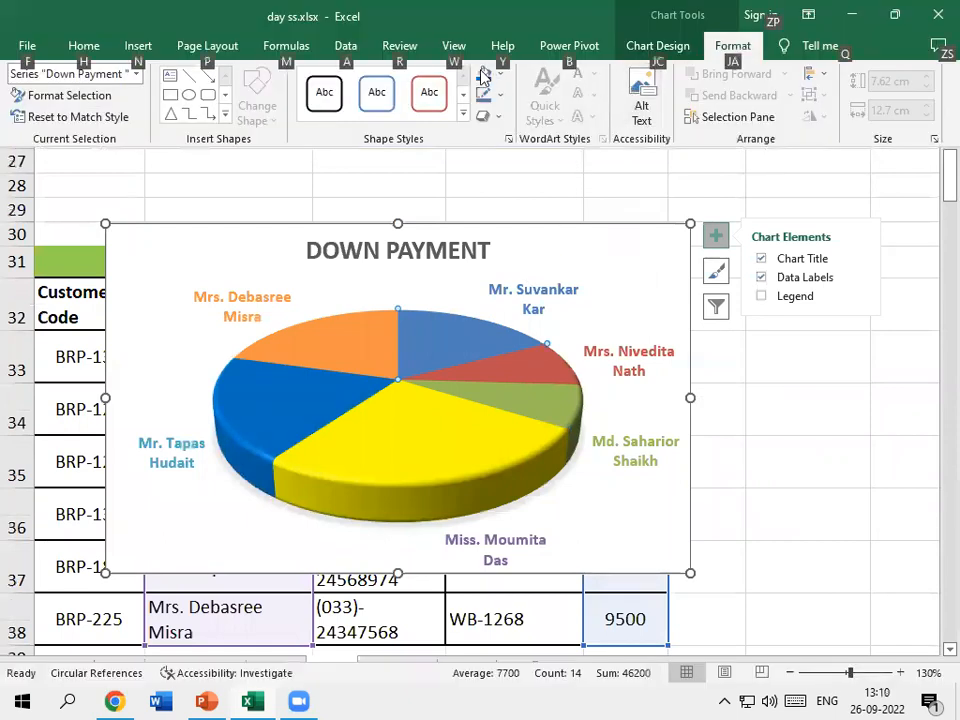
click(503, 85)
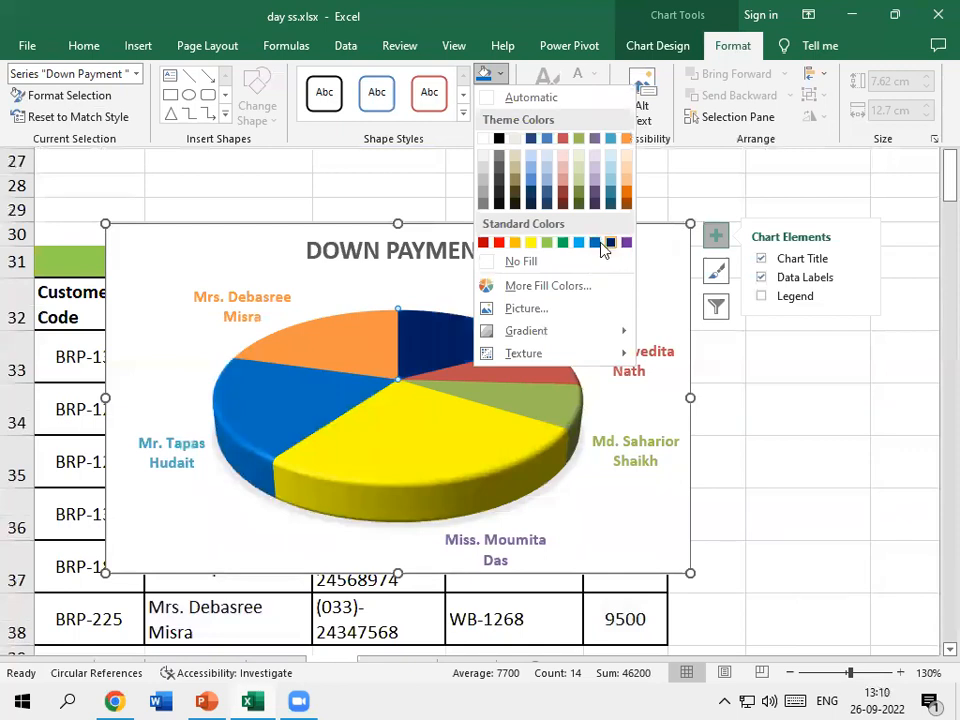
click(575, 247)
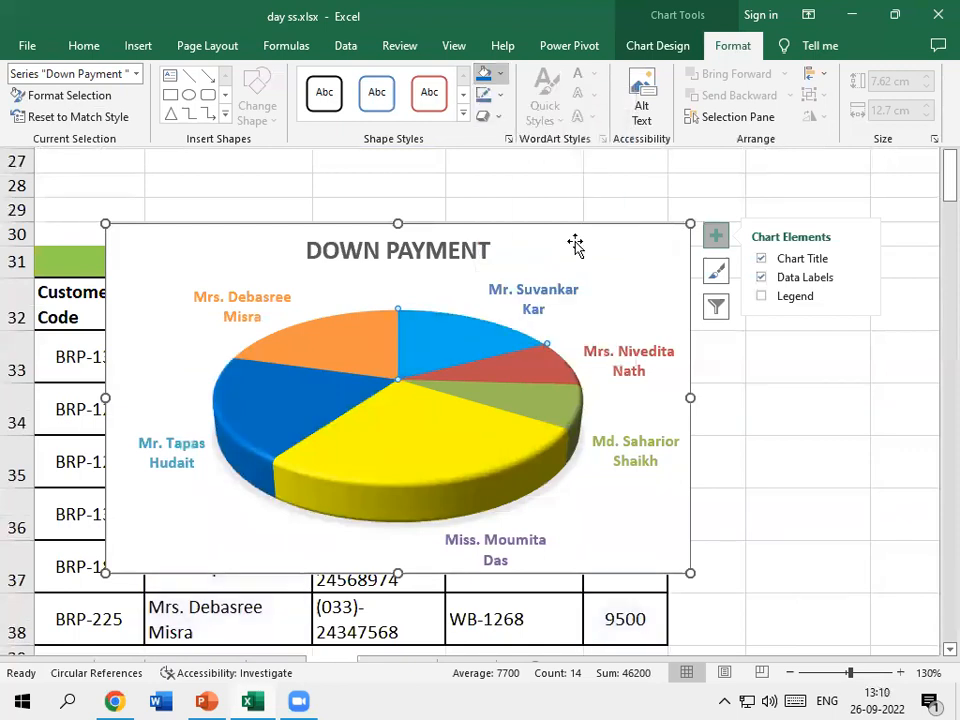
key(ctrl+shift+F1)
scroll(629, 458, down, 4)
scroll(629, 458, down, 4)
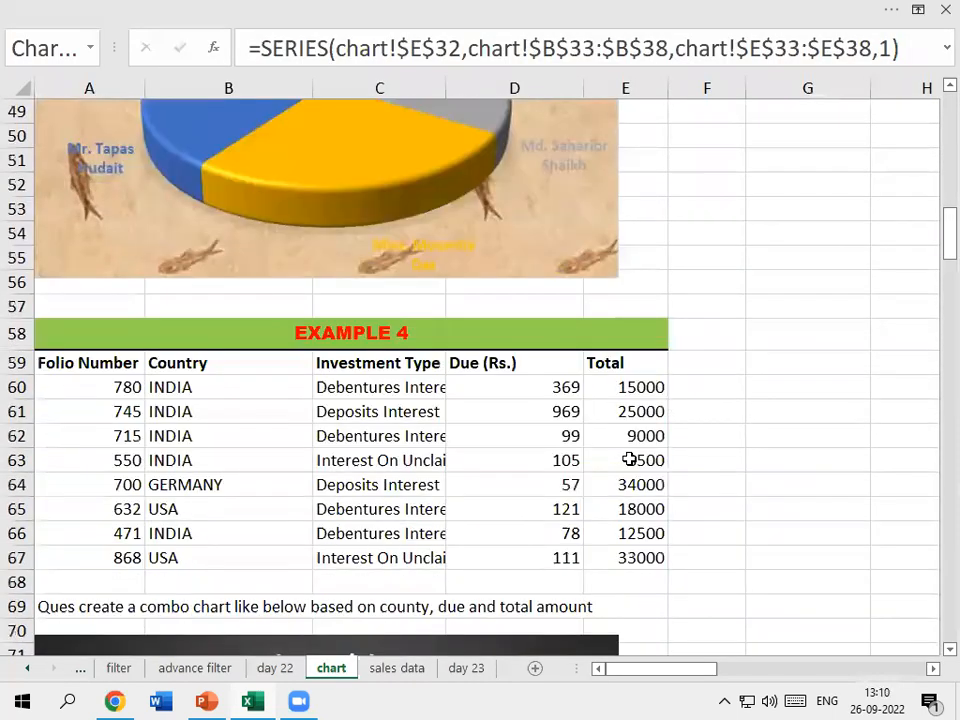
scroll(600, 350, up, 3)
scroll(542, 349, up, 3)
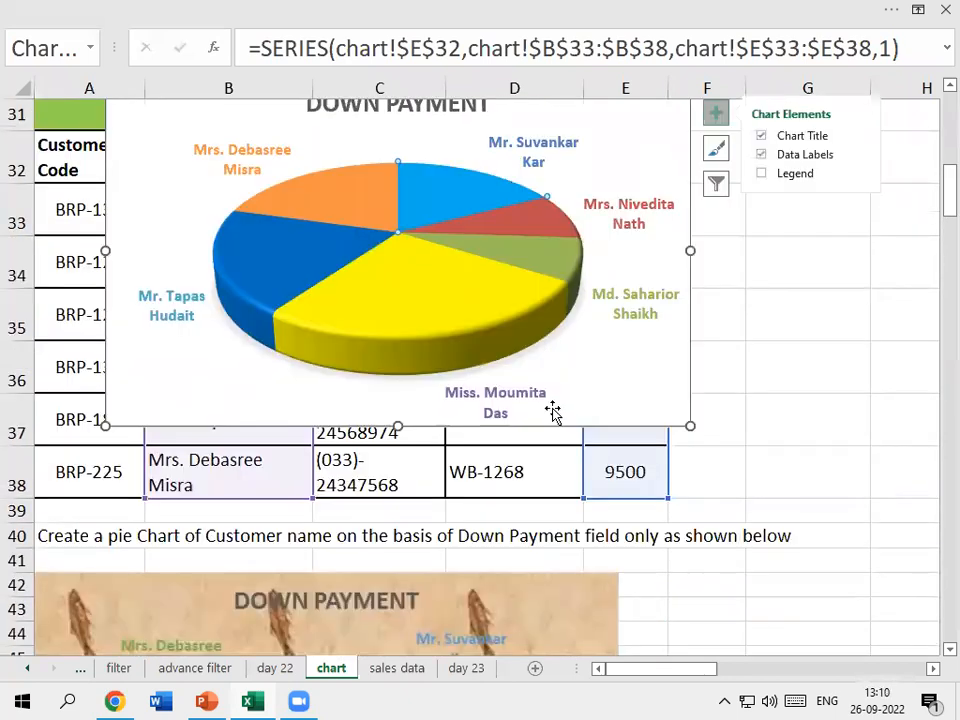
Step: Fill the chart area of the Down Payment pie with the fish fossil texture
scroll(551, 413, down, 1)
scroll(557, 485, up, 3)
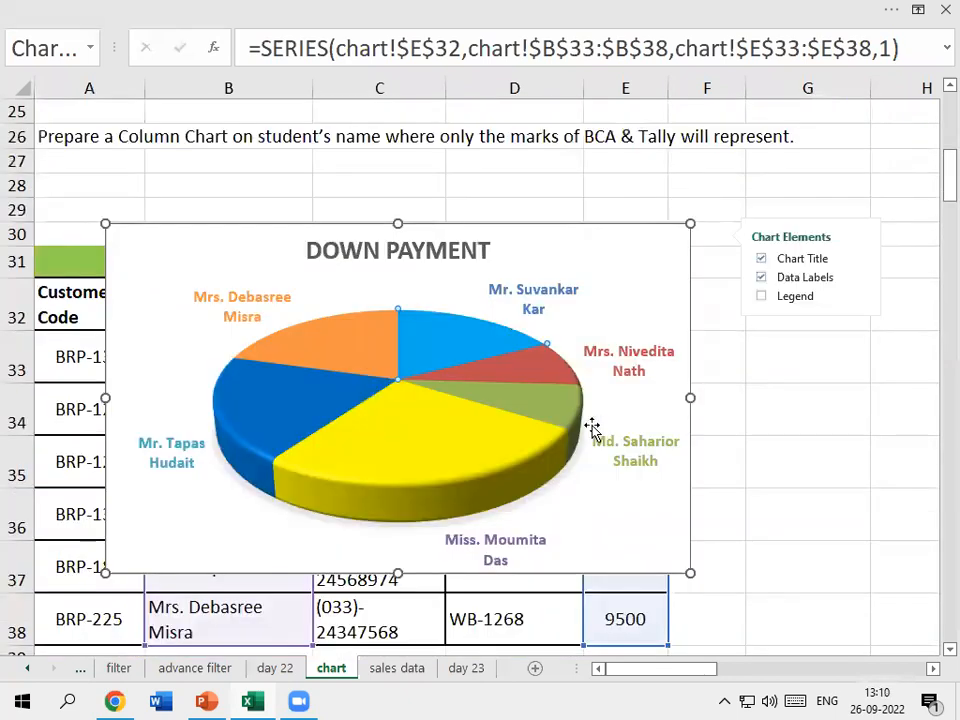
click(618, 265)
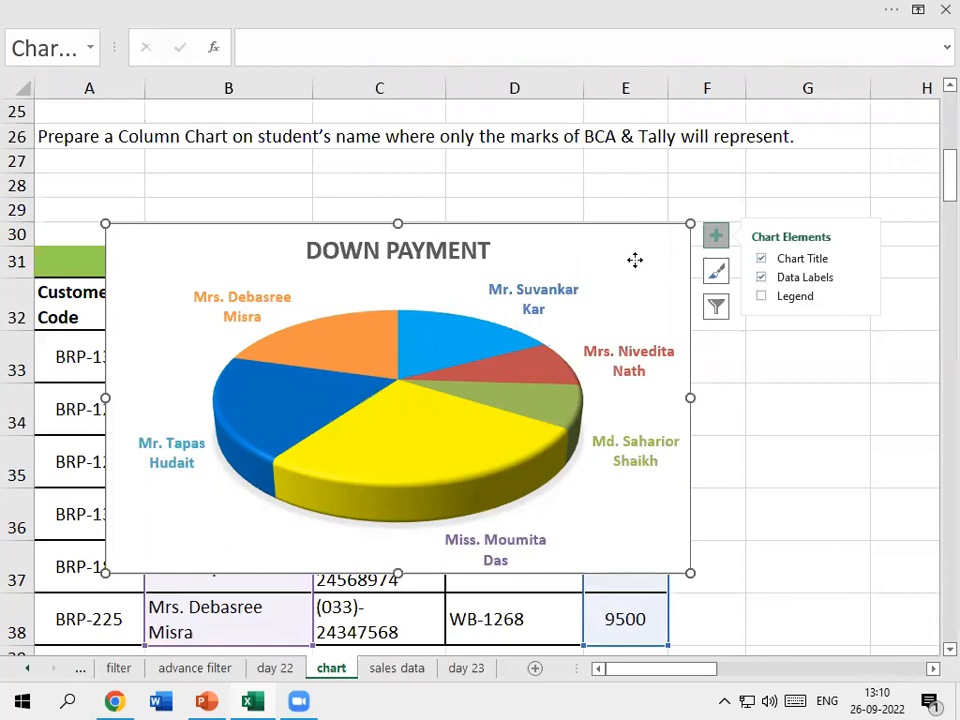
right_click(634, 260)
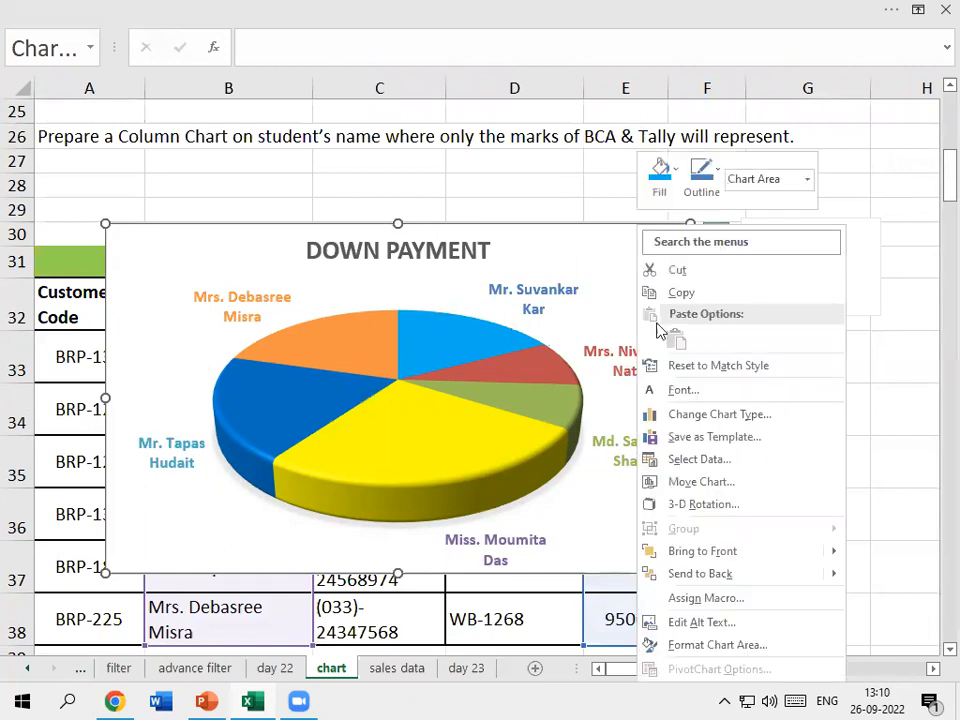
click(700, 650)
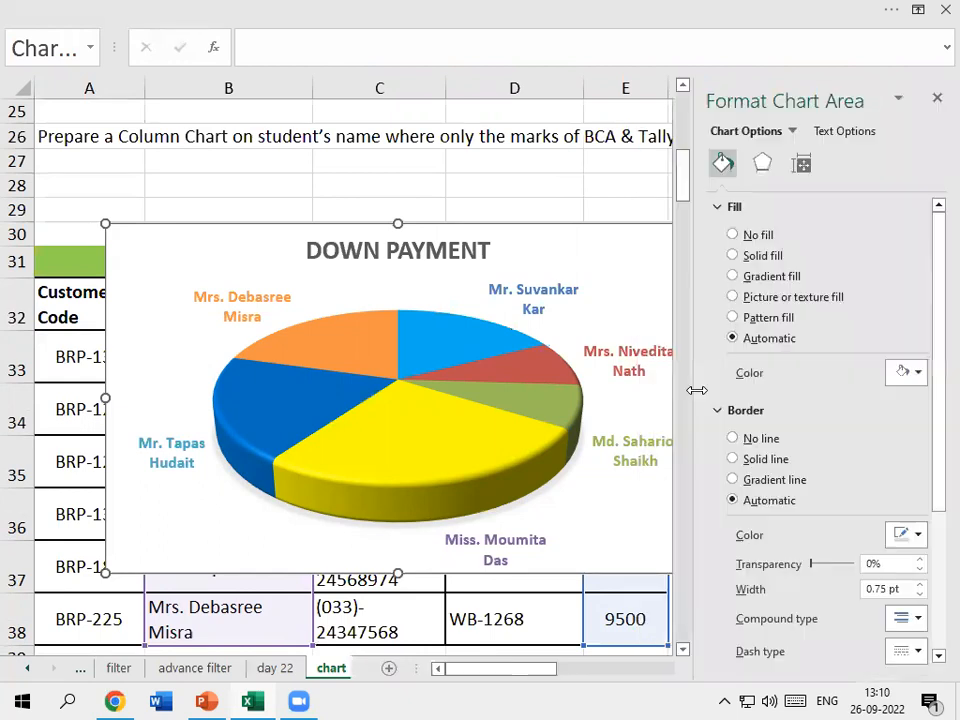
click(733, 297)
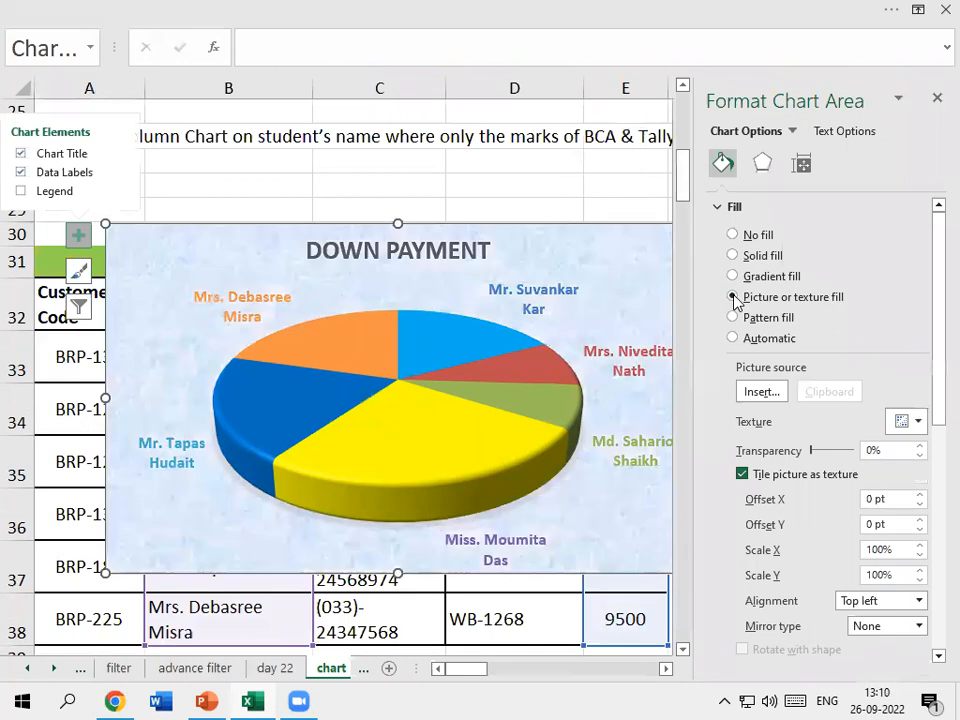
click(919, 424)
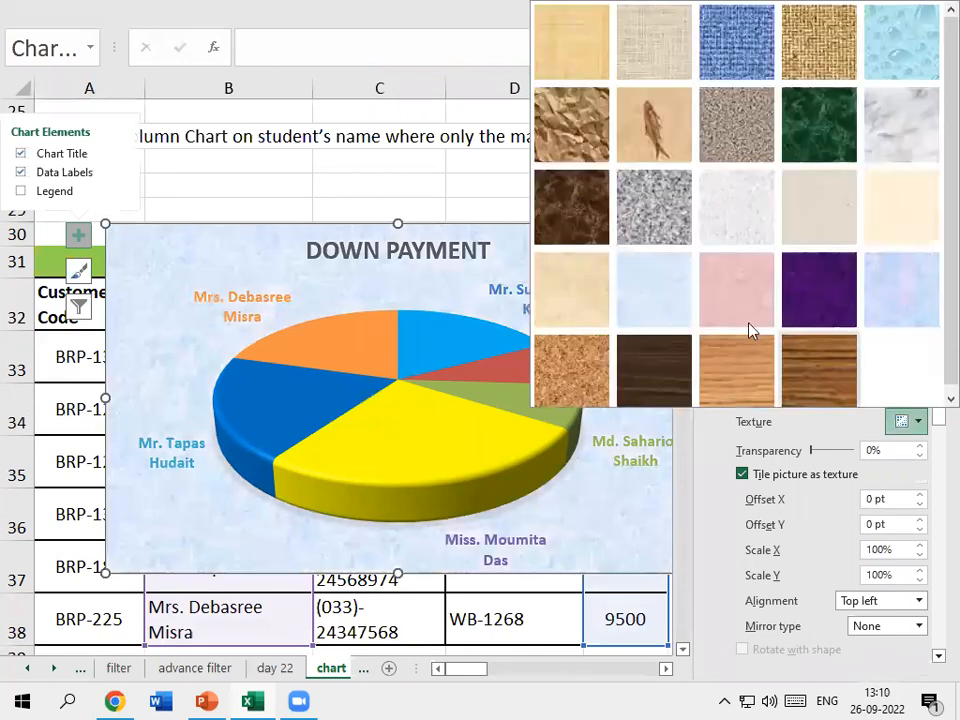
click(657, 140)
Step: Compare the textured Down Payment pie with the sample chart below row 40 and close the chart area formatting
scroll(497, 510, down, 7)
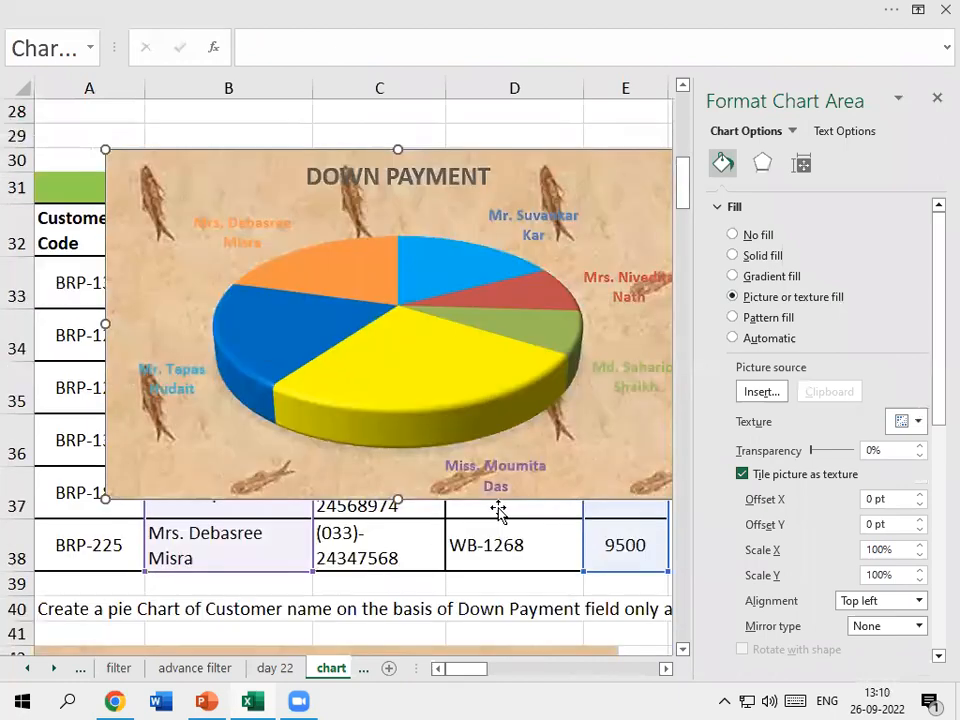
scroll(401, 498, up, 9)
scroll(488, 459, down, 6)
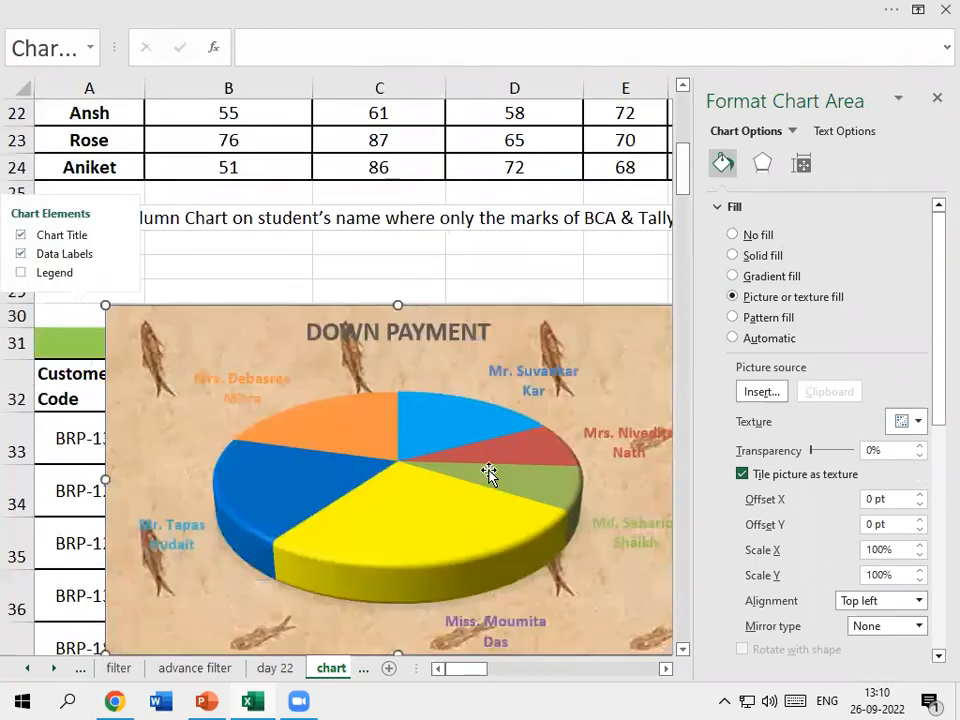
scroll(488, 478, up, 4)
scroll(489, 480, up, 4)
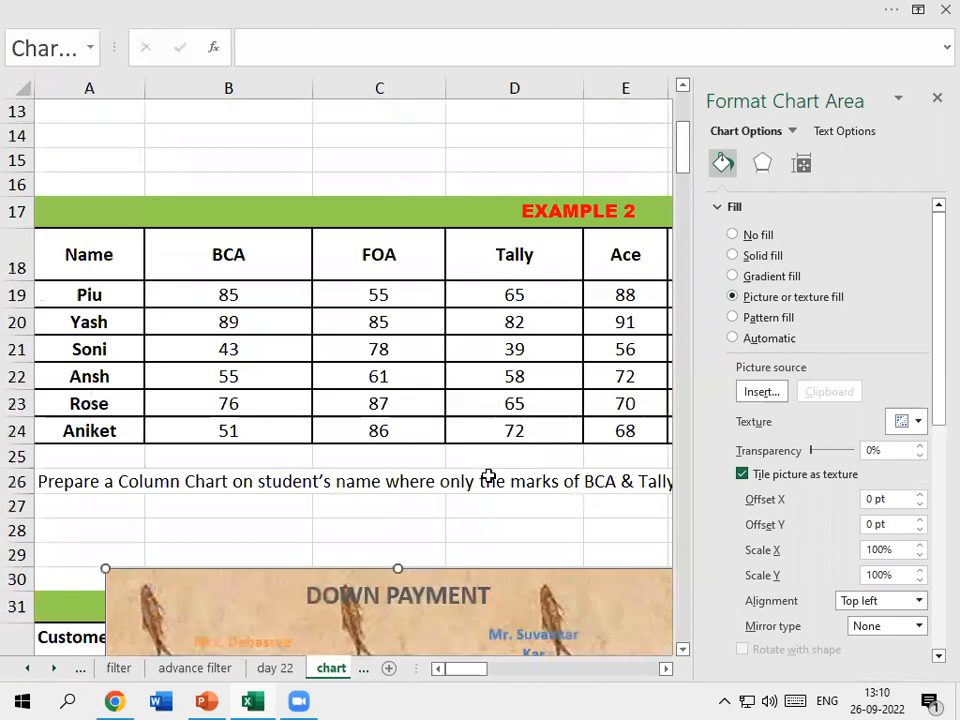
scroll(489, 482, down, 3)
scroll(489, 489, down, 8)
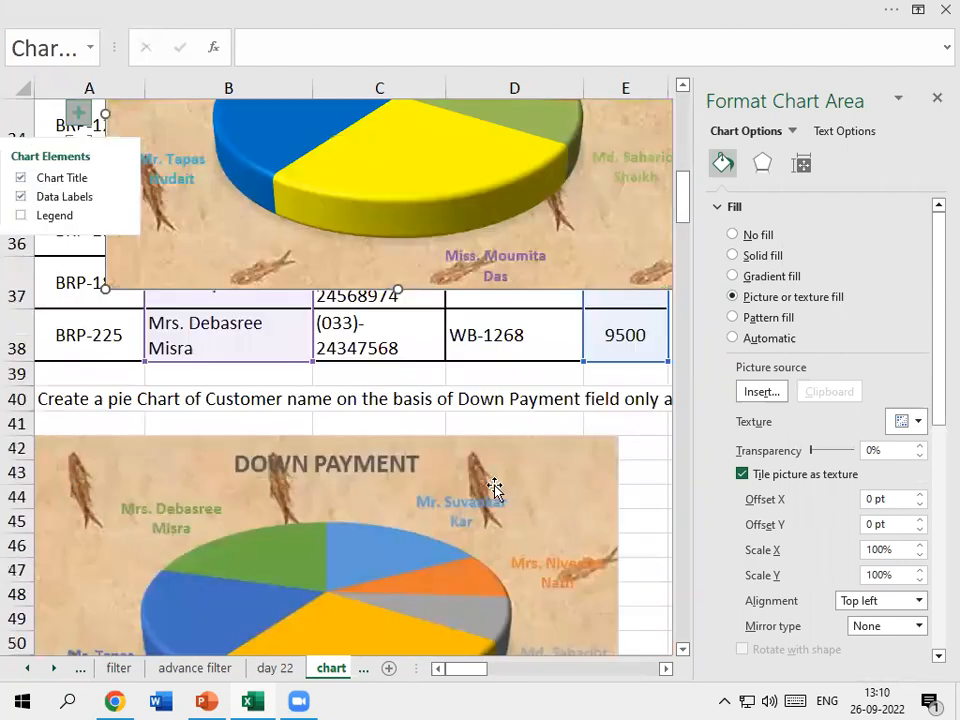
click(935, 99)
Step: Review the Example 4 table with its combo chart question and the Example 2 marks table
scroll(553, 355, up, 3)
scroll(555, 362, down, 4)
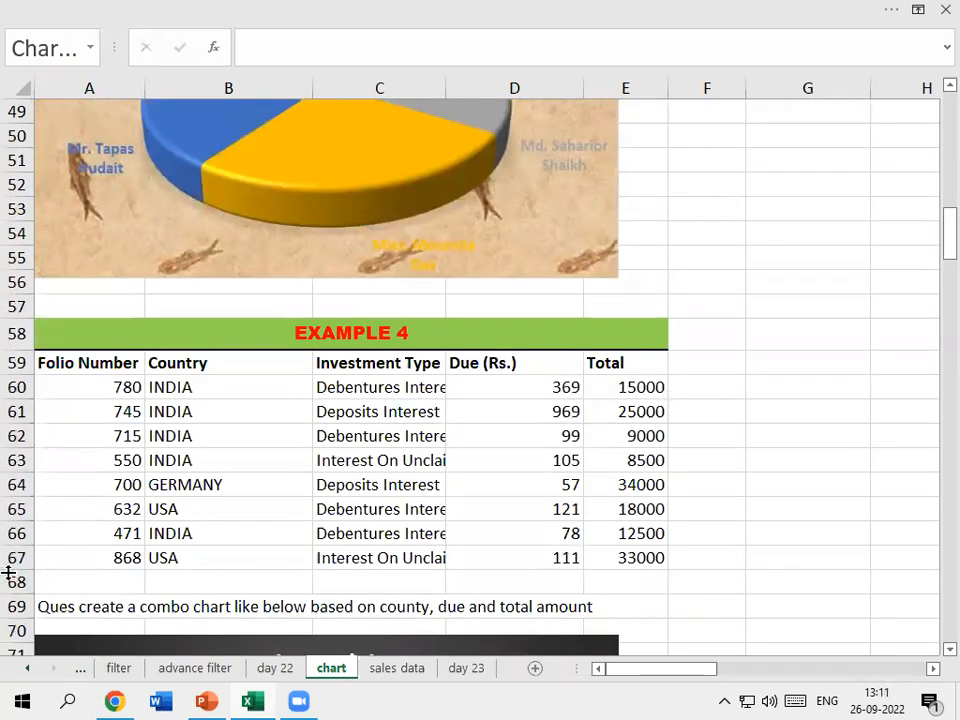
scroll(8, 571, up, 3)
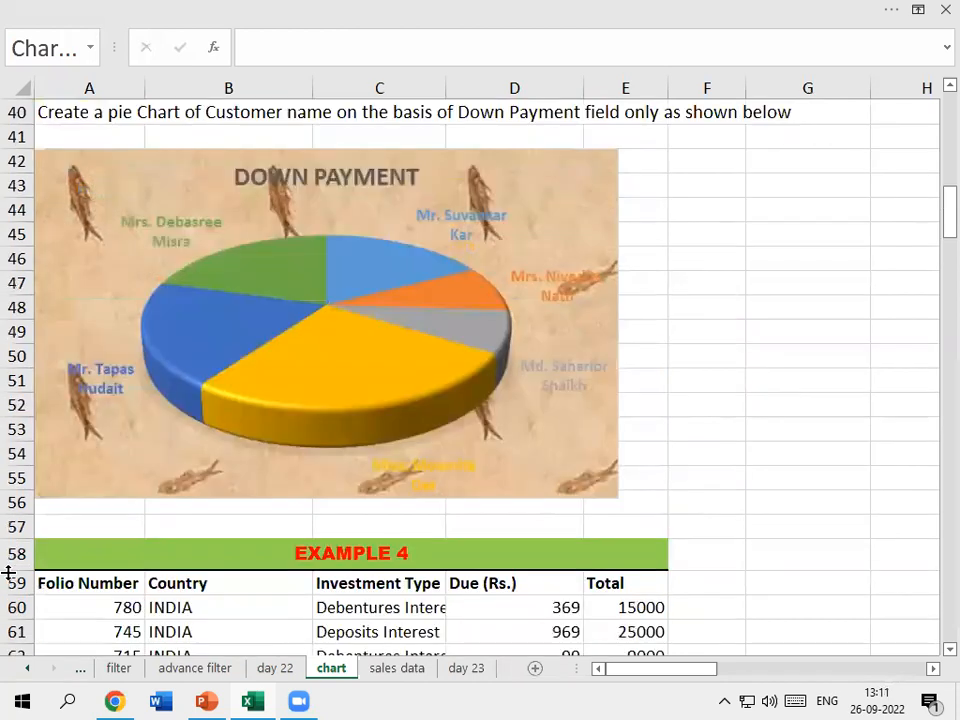
scroll(8, 571, up, 7)
scroll(12, 573, up, 3)
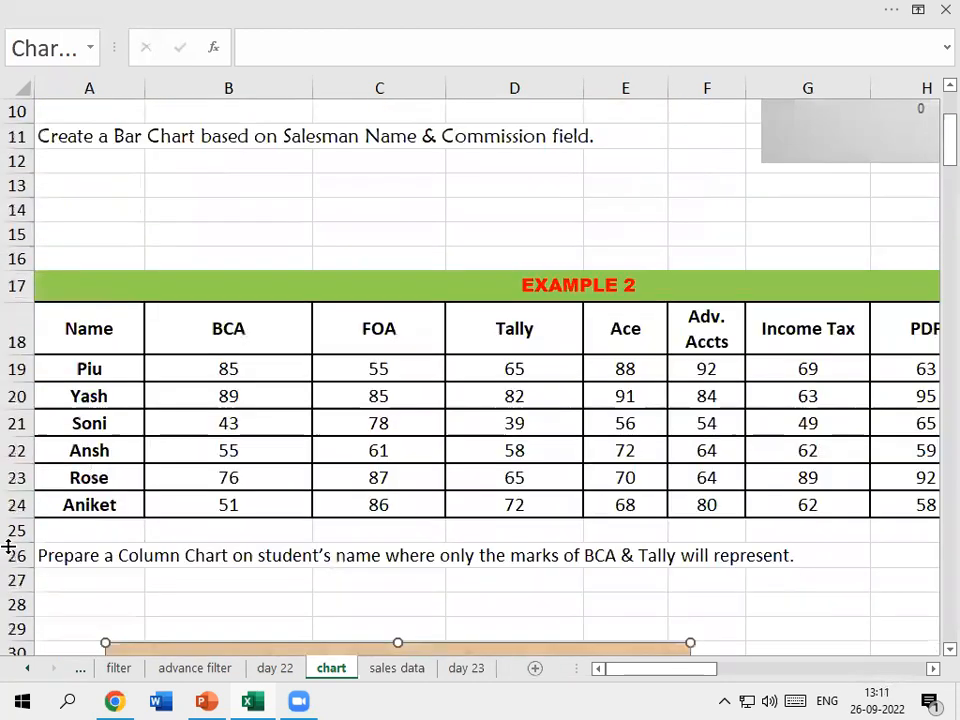